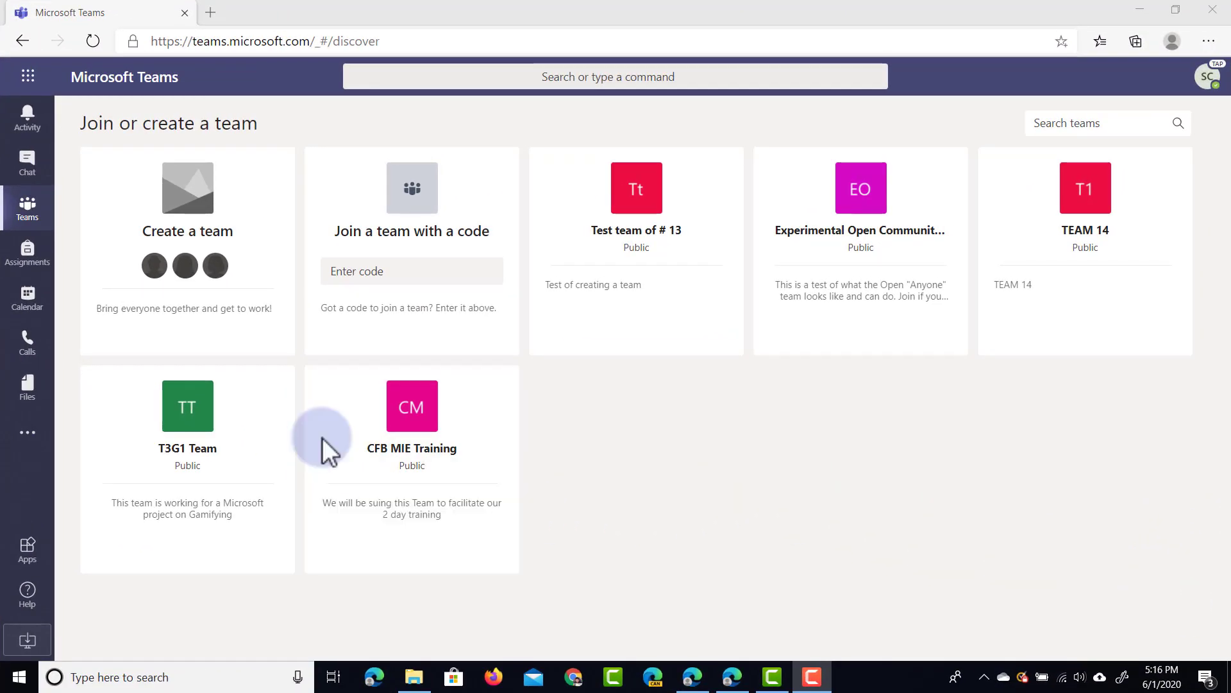
- Create a new Class-type team named 'Eduflip Demo CLASS'
mouse_move(264, 244)
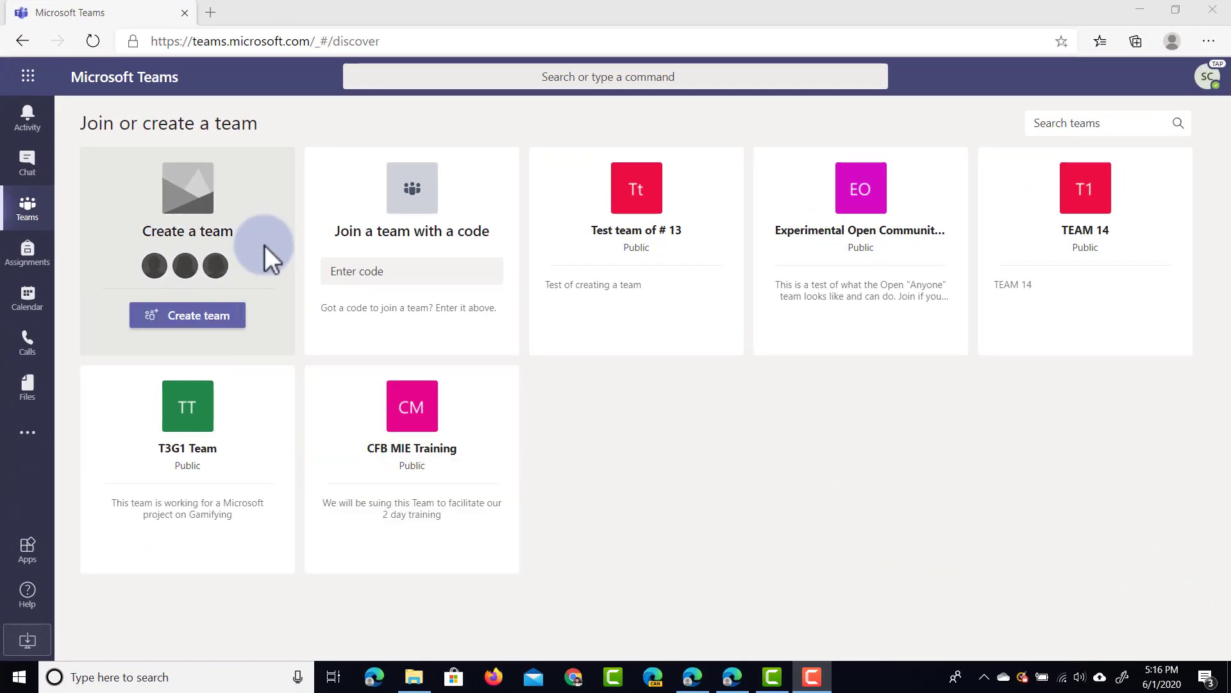
click(215, 313)
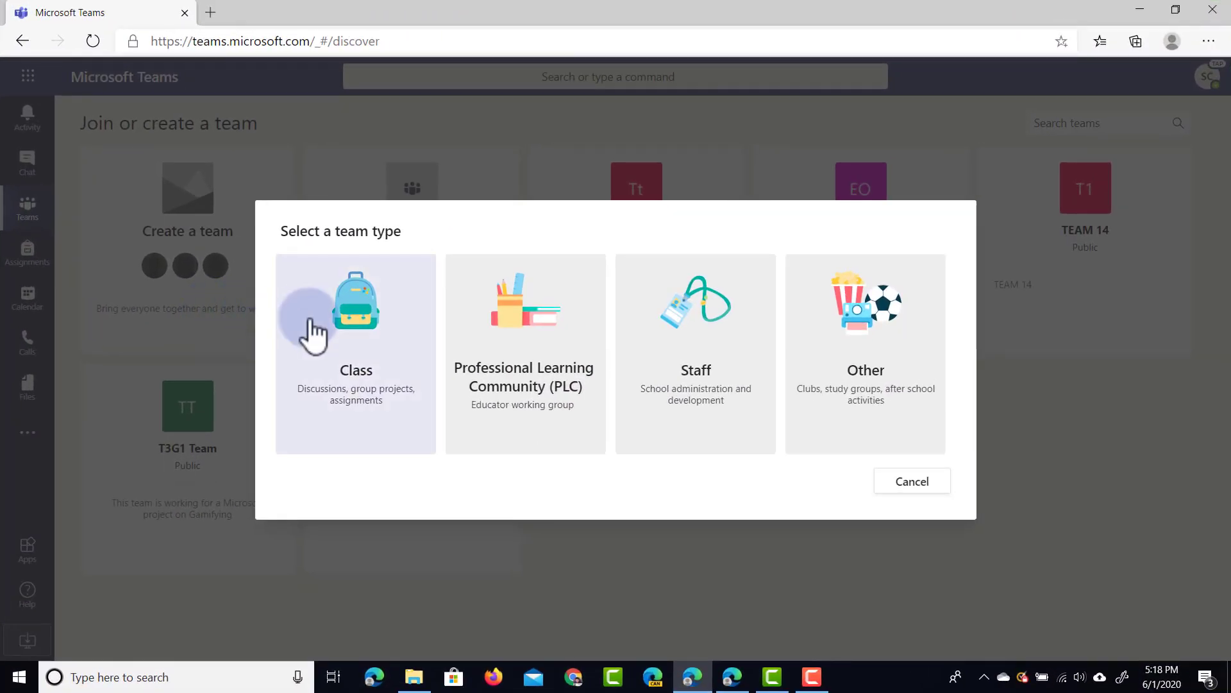
click(355, 349)
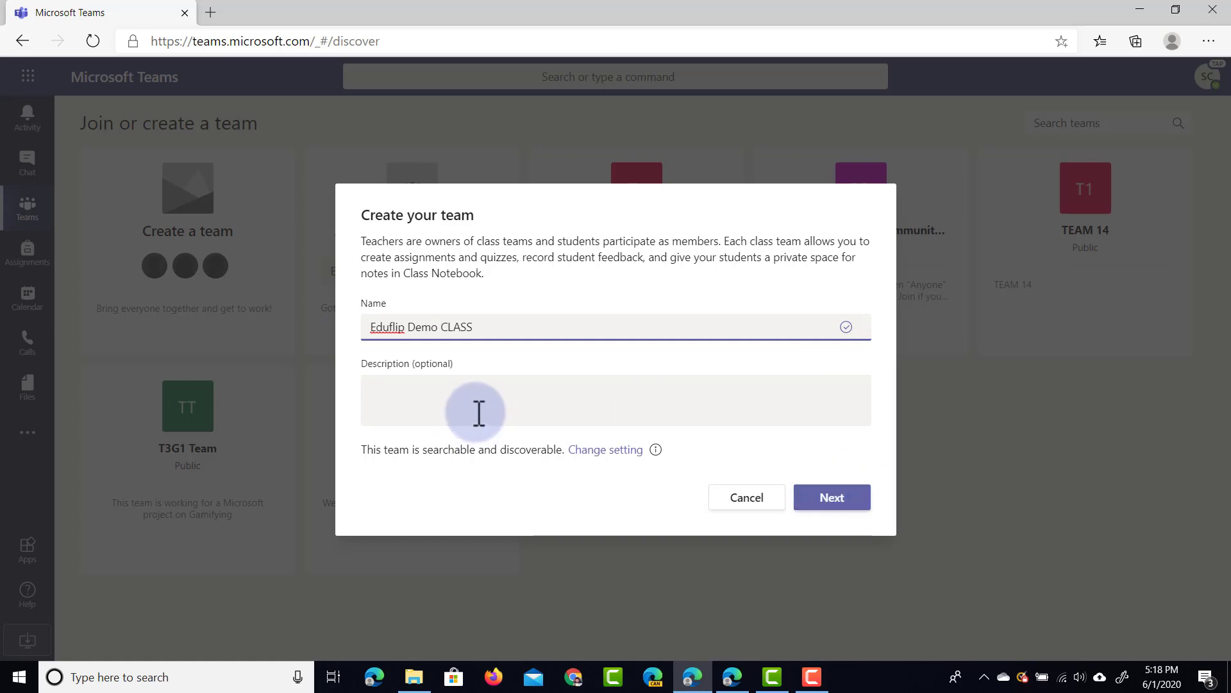
click(834, 498)
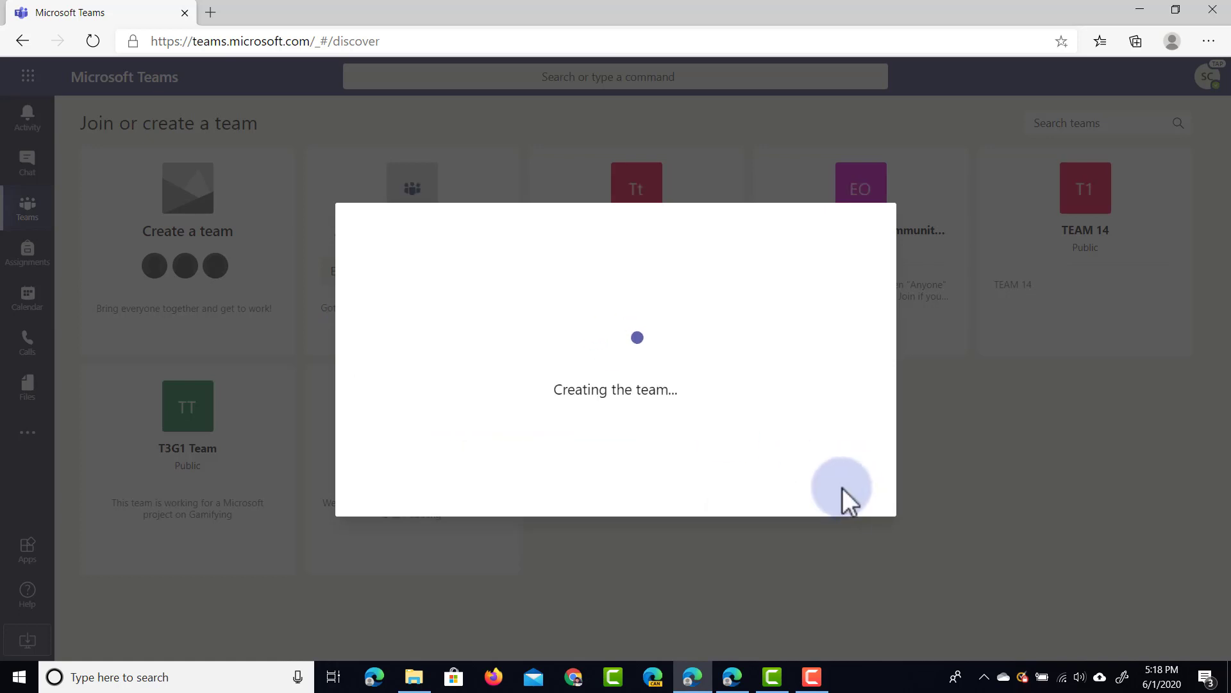
- Skip adding people and go to the General channel files holding Class Materials
click(826, 497)
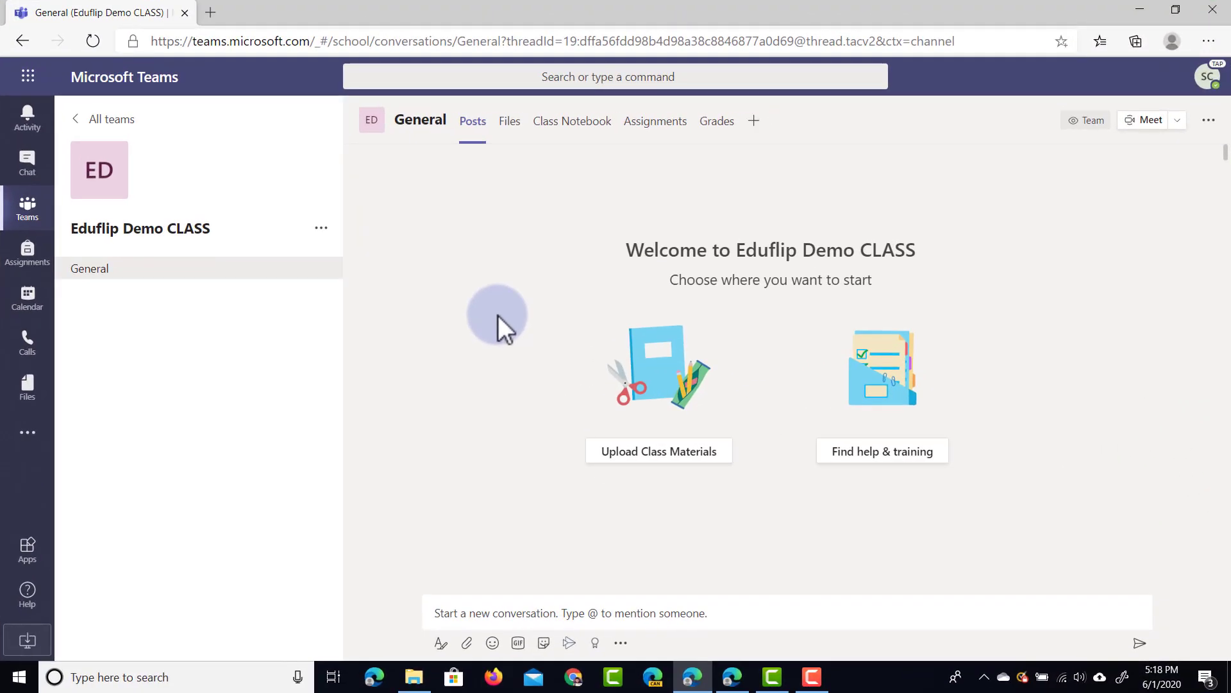
click(659, 457)
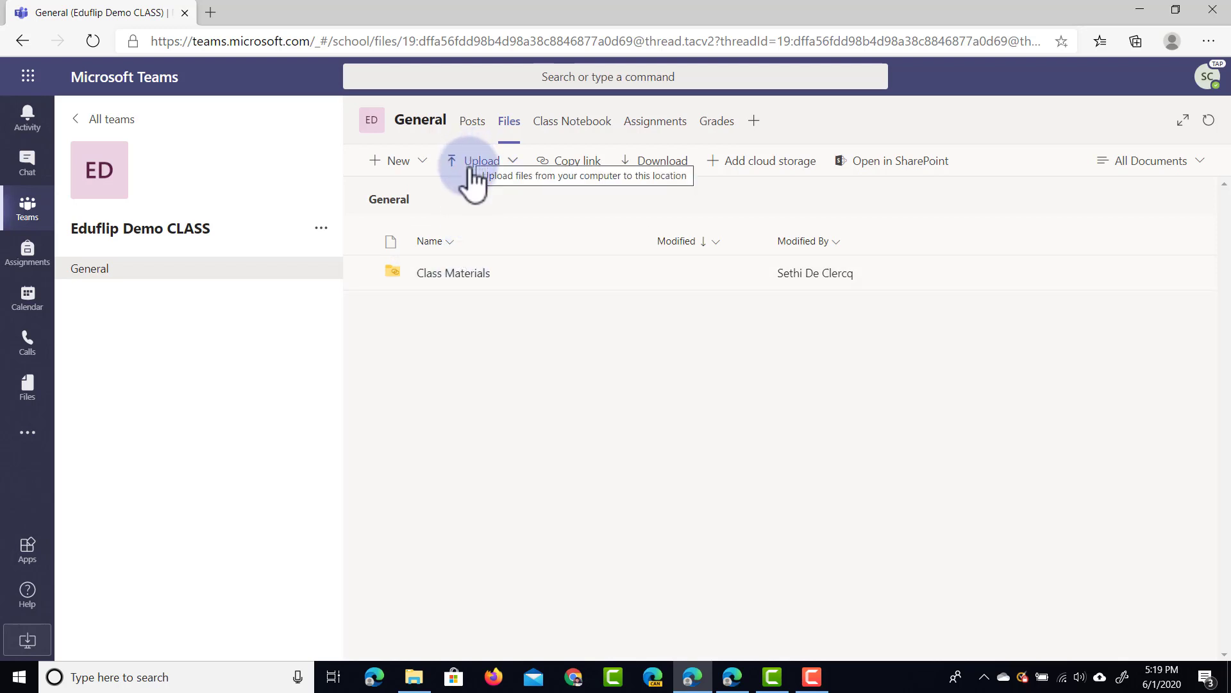
- Create a 'Demo Files Class' folder in the channel files and open it
click(400, 168)
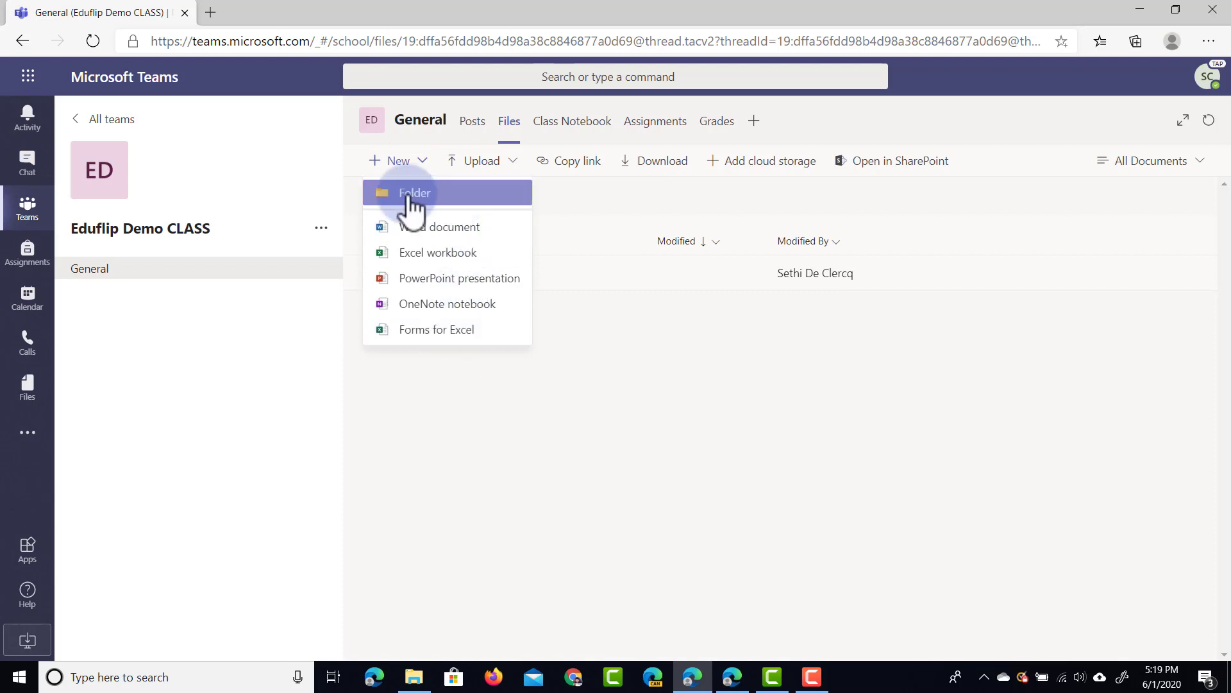
click(452, 196)
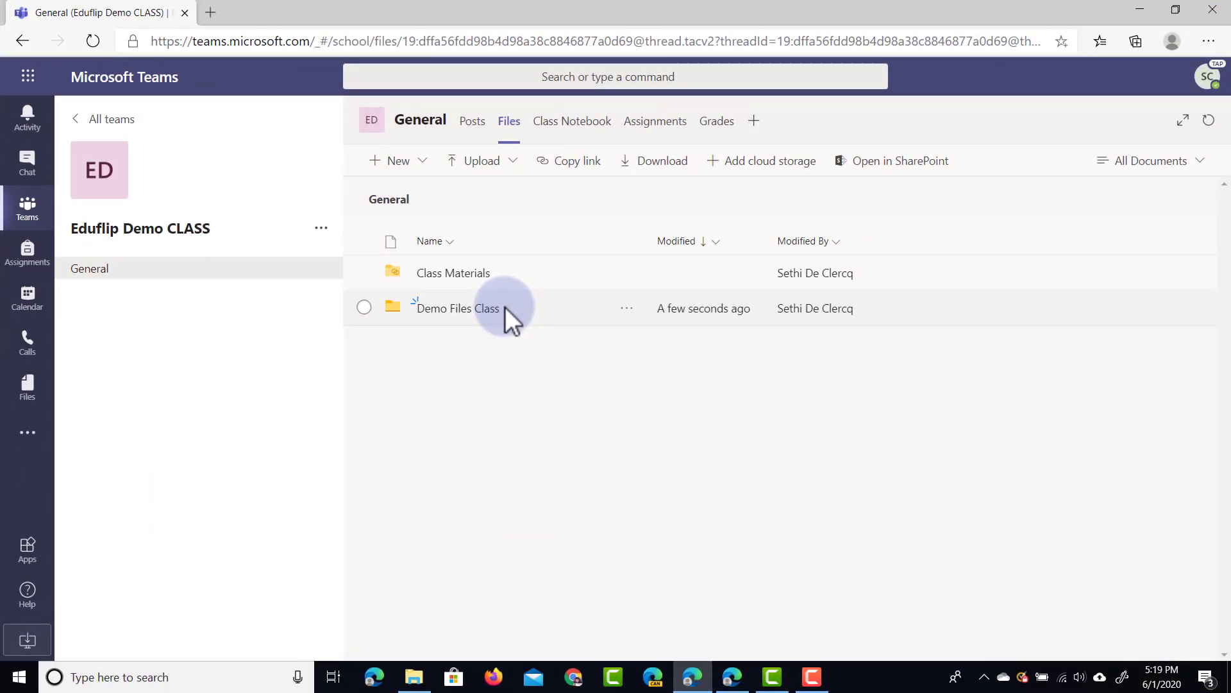
click(673, 244)
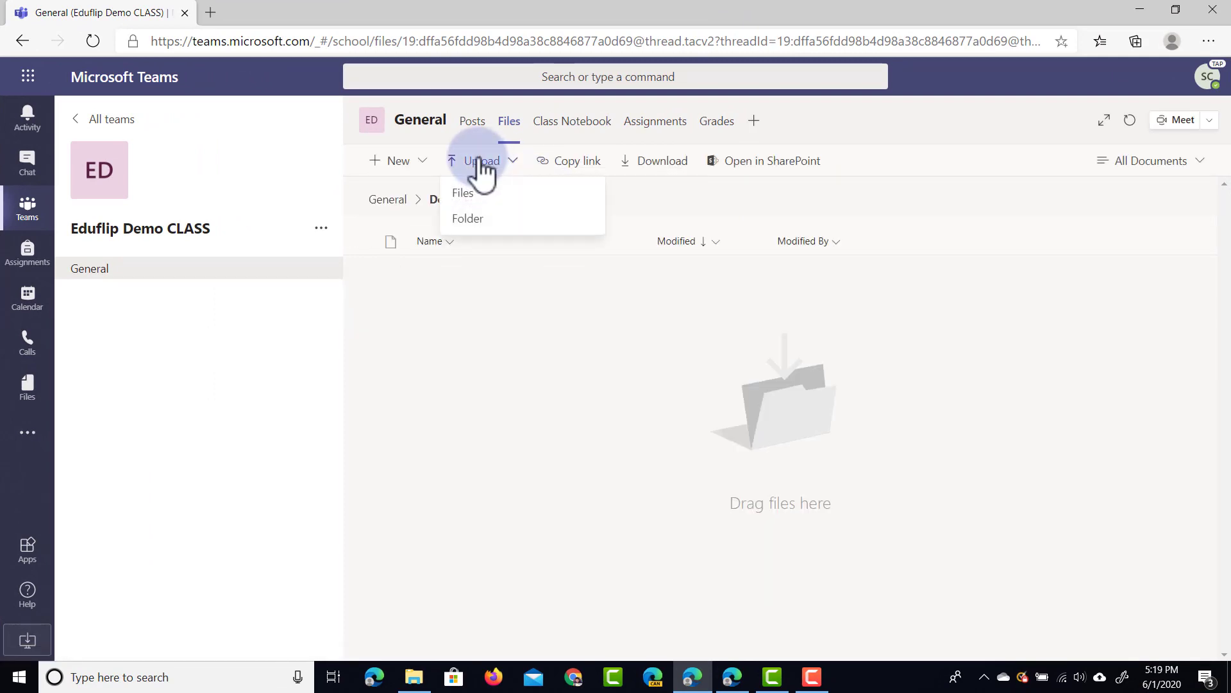
- Upload the Loom Recorder beginners' guide PDF from Downloads into the folder
click(486, 196)
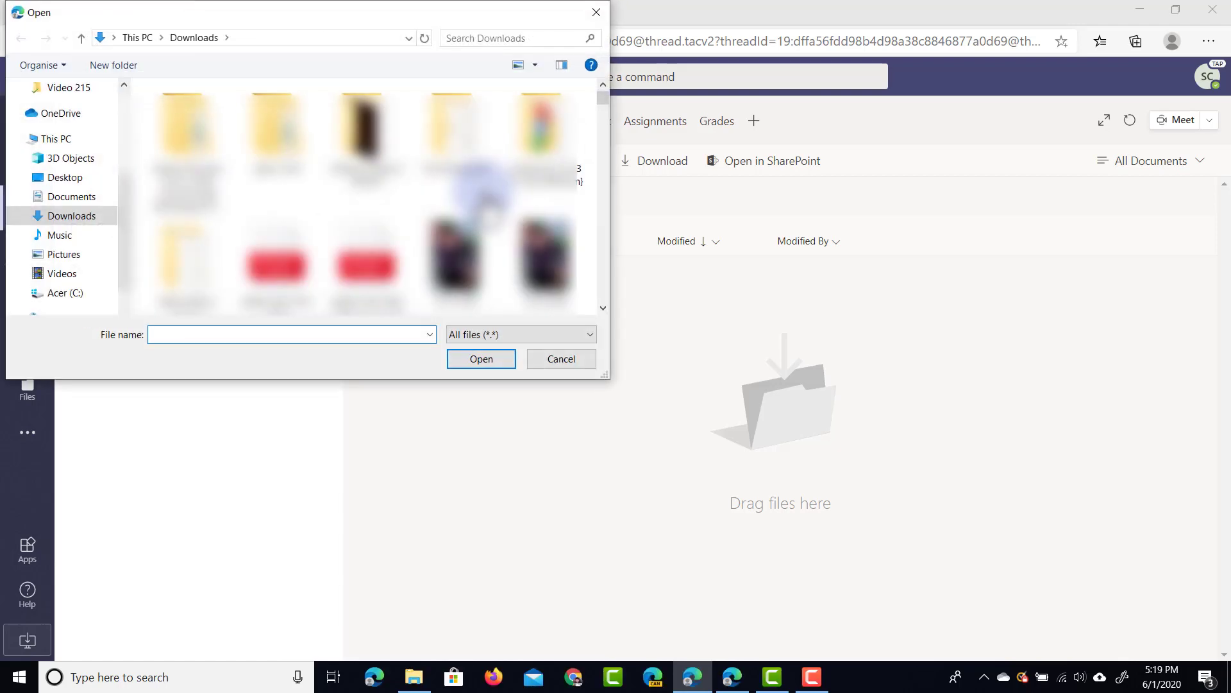
scroll(481, 192, down, 10)
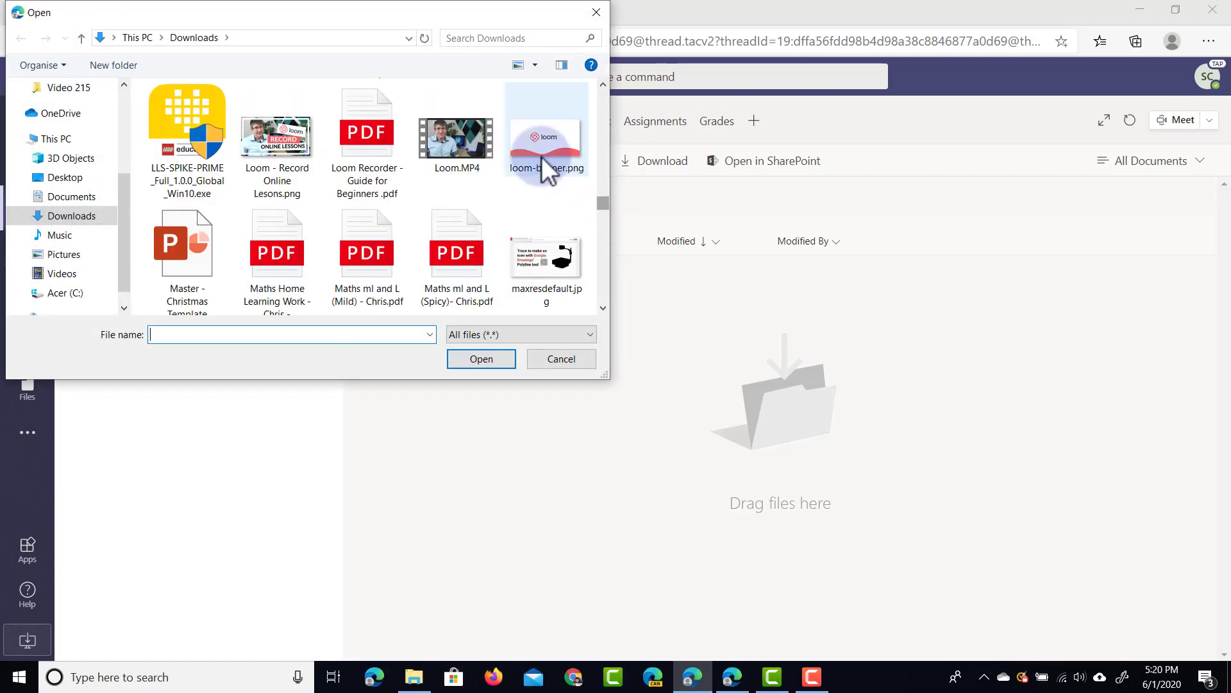
double_click(380, 127)
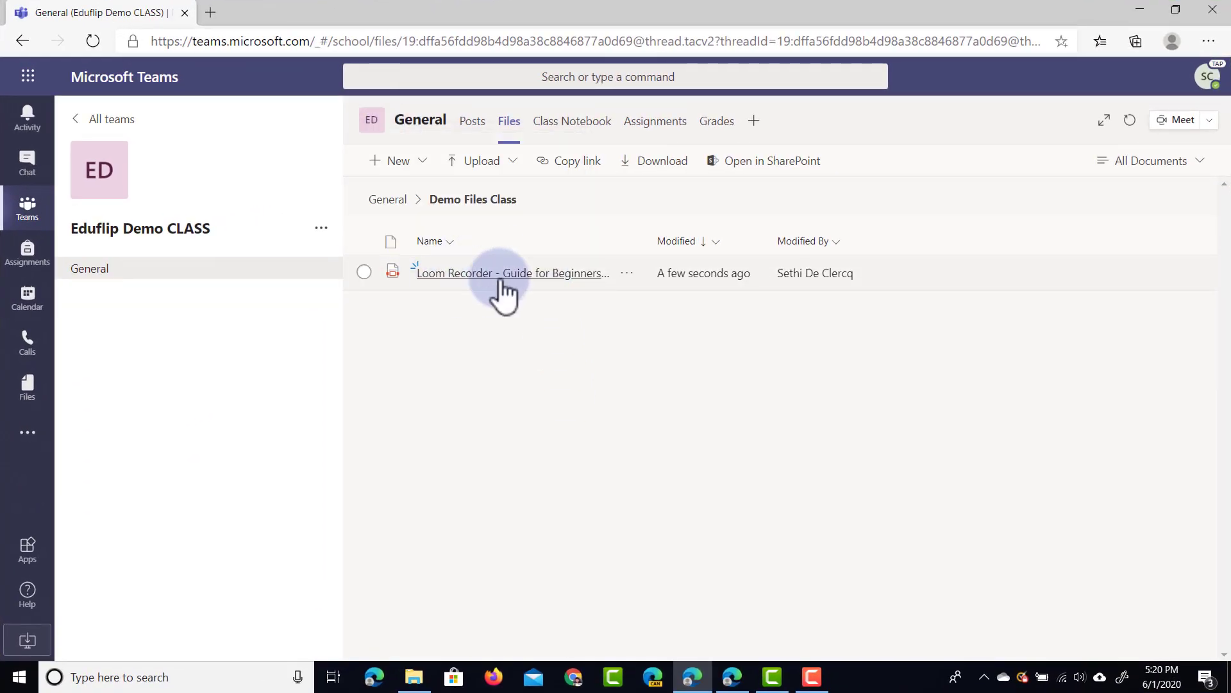
- Preview the uploaded Loom Recorder PDF and start a conversation about it
click(601, 275)
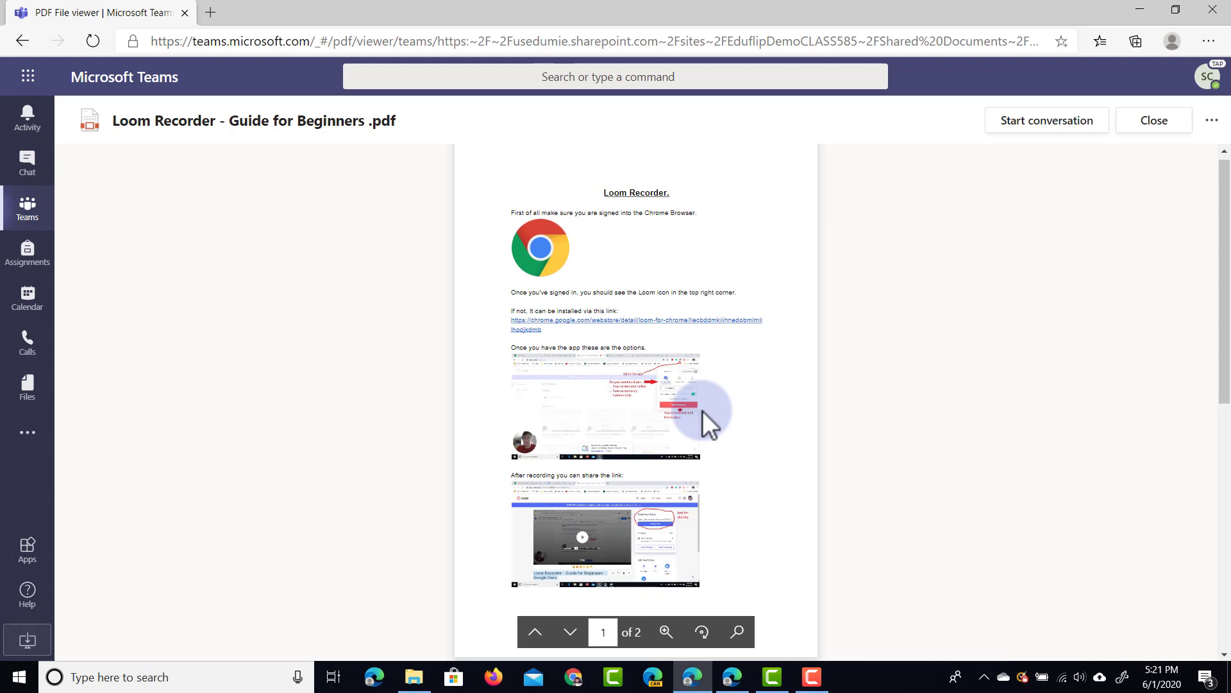
click(1077, 136)
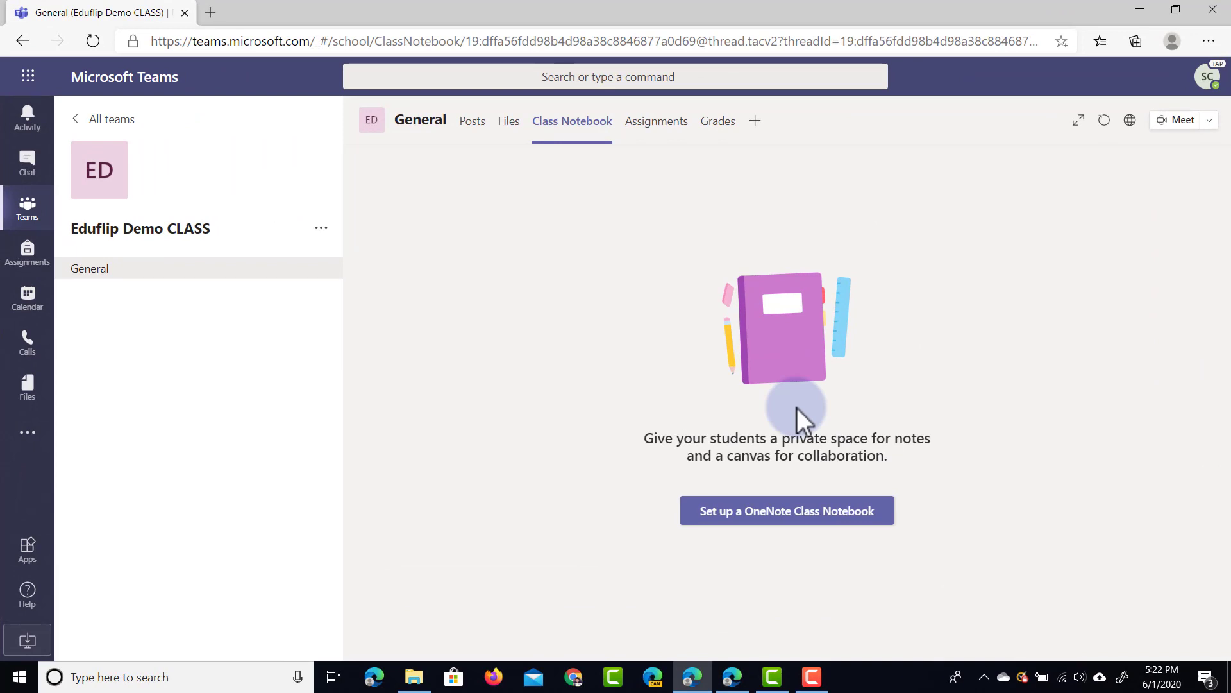
- Create a blank Class Notebook with Handouts, Class Notes, Homework and Quizzes sections
click(787, 518)
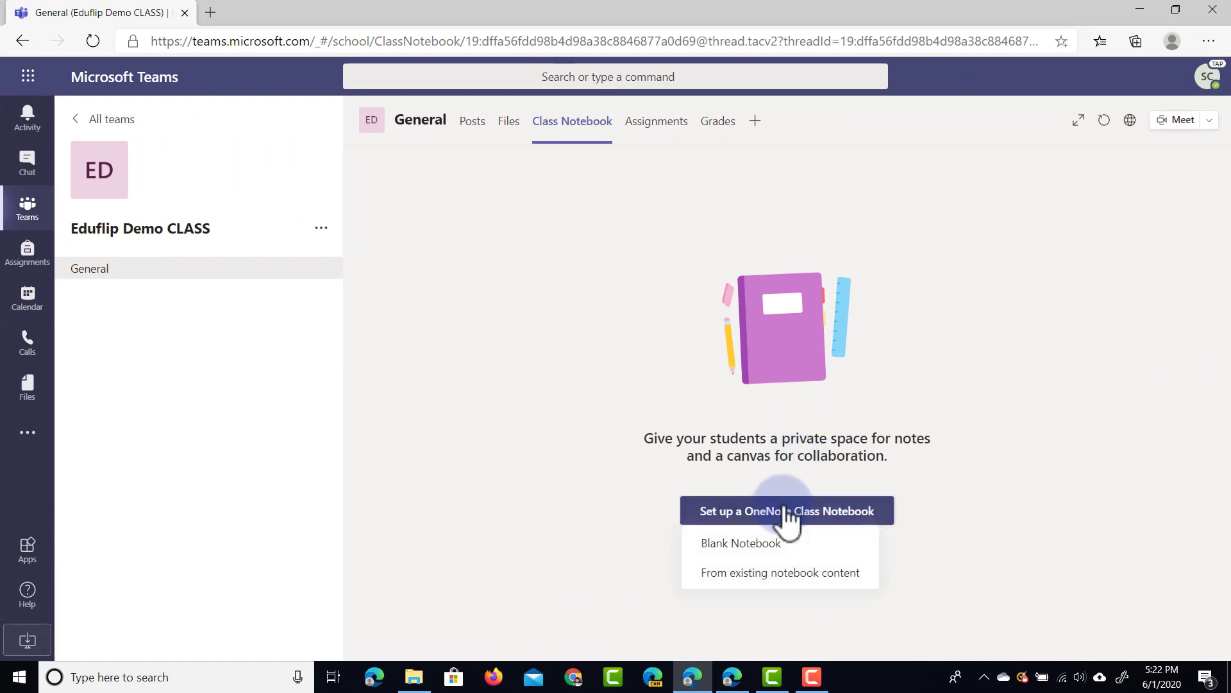
click(741, 544)
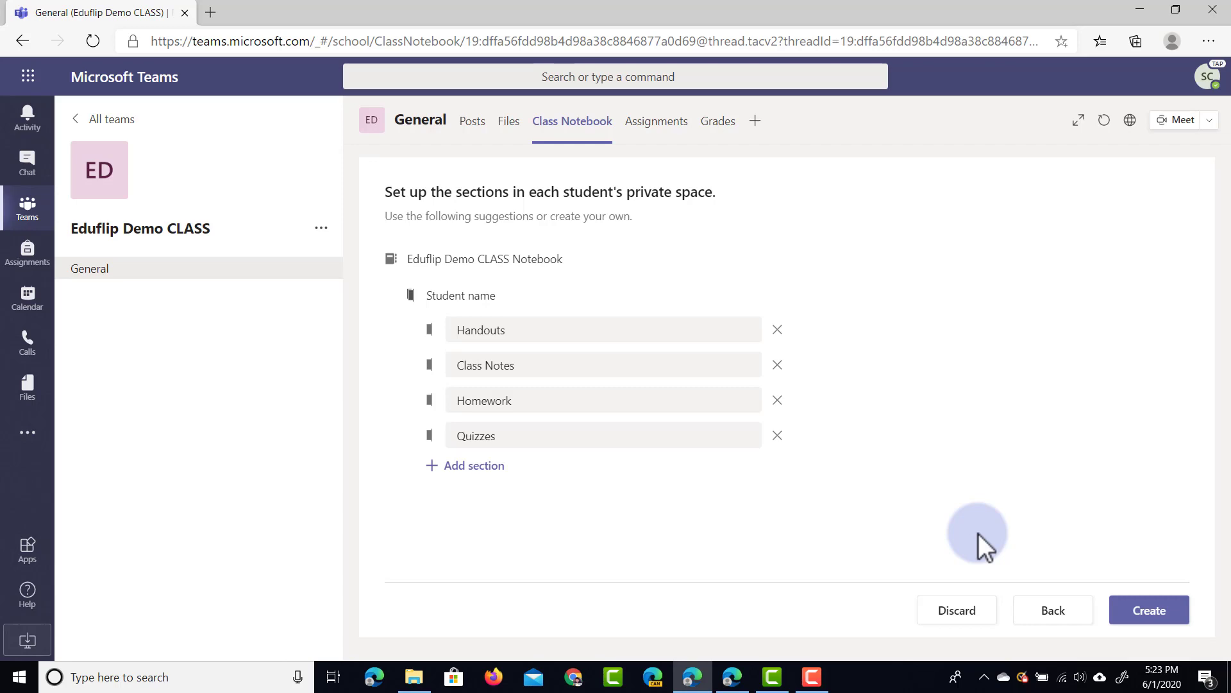
click(1151, 610)
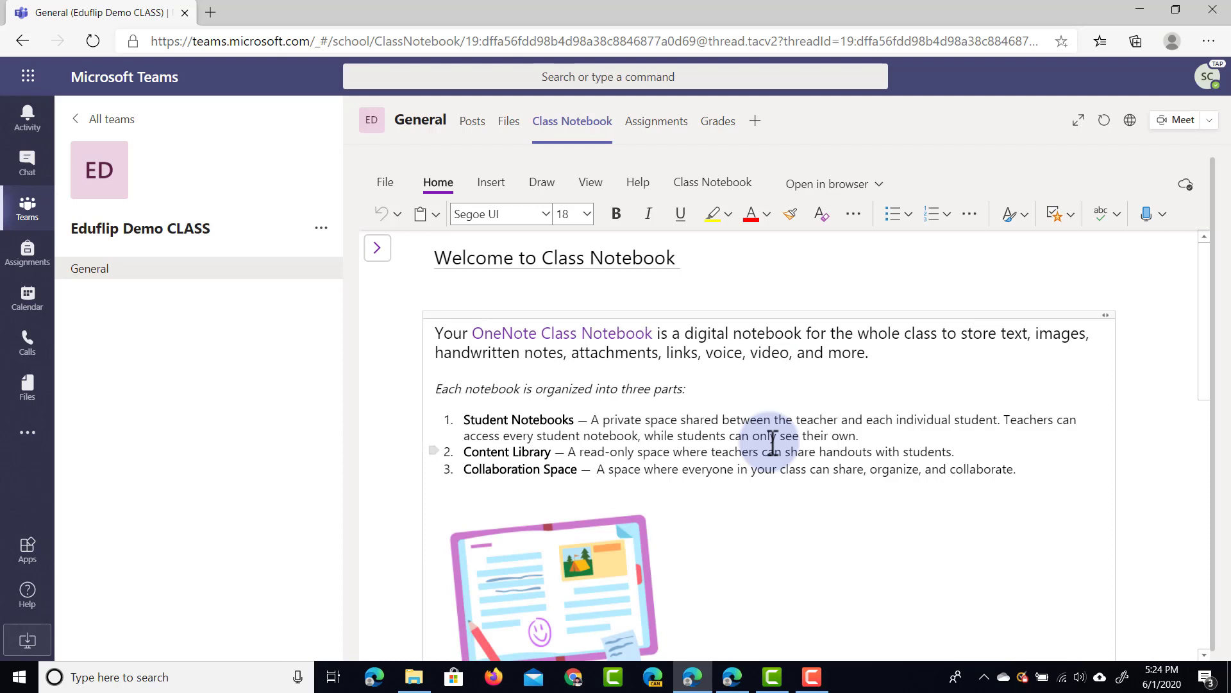
click(377, 249)
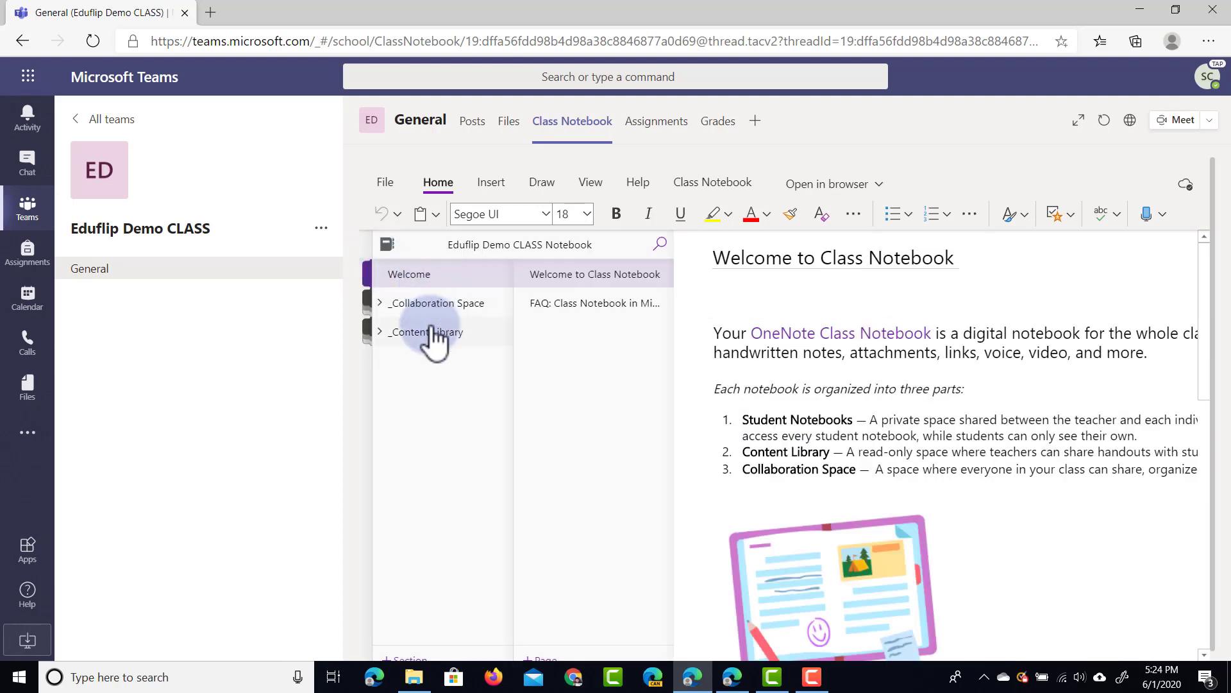
click(456, 304)
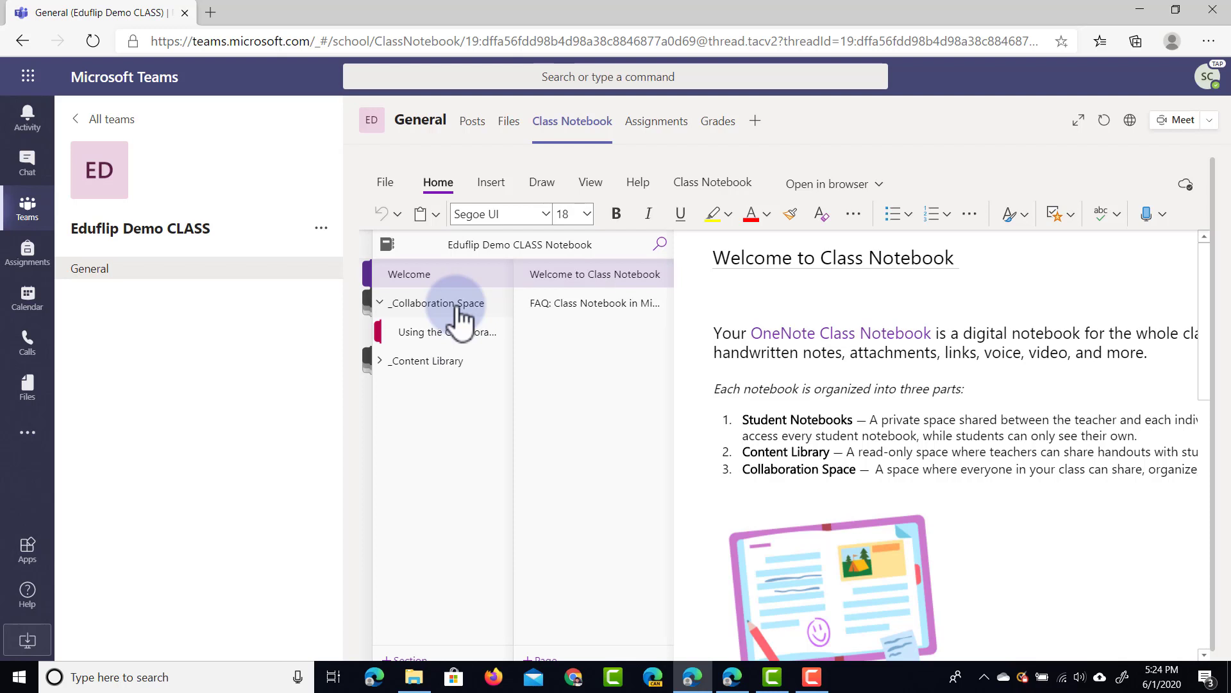
click(425, 376)
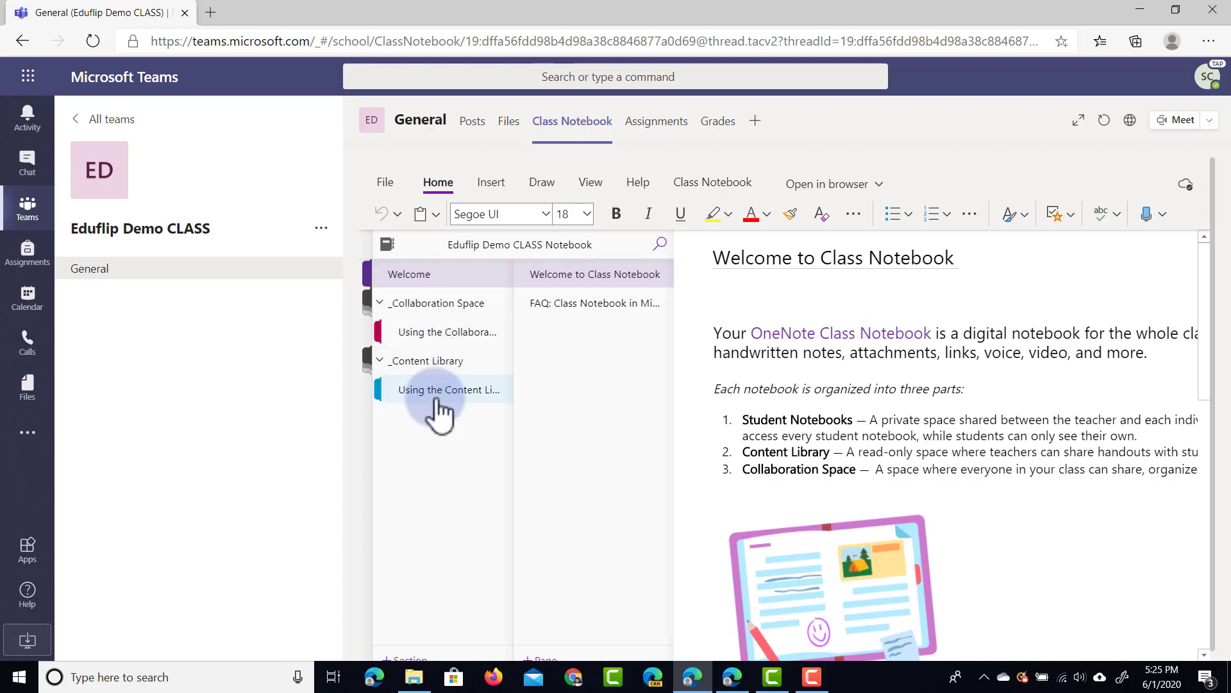
click(783, 433)
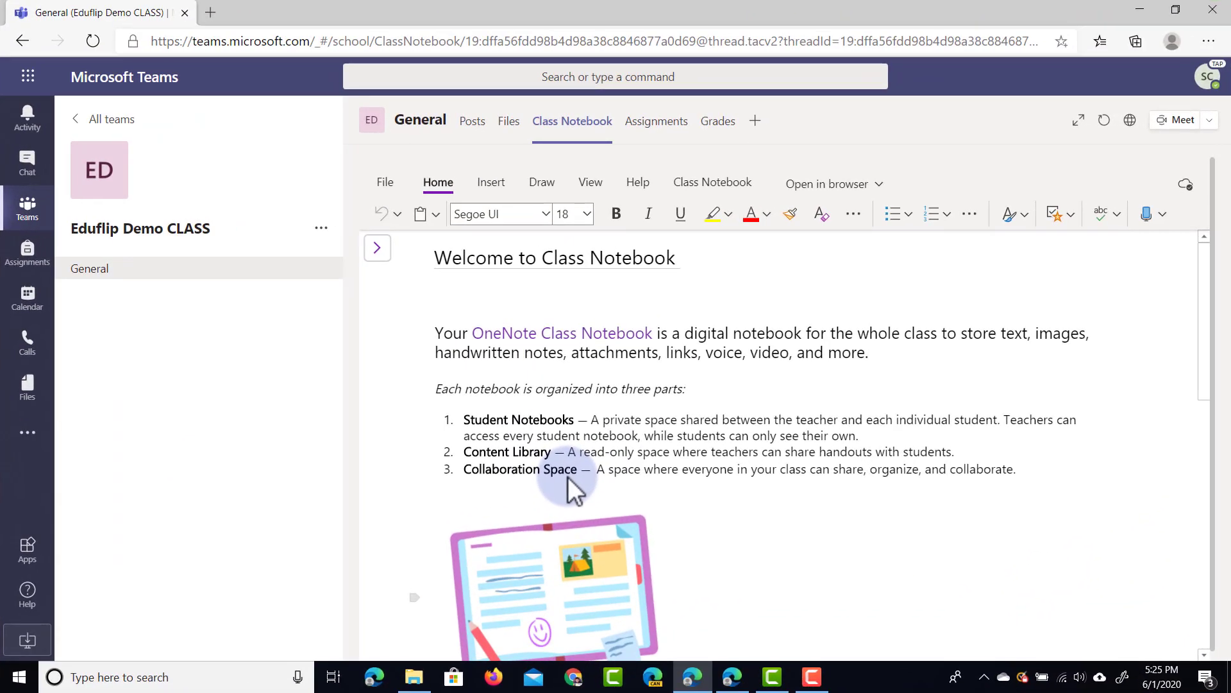
- Look over the class's Assignments and Grades, then return to the All teams list
click(657, 121)
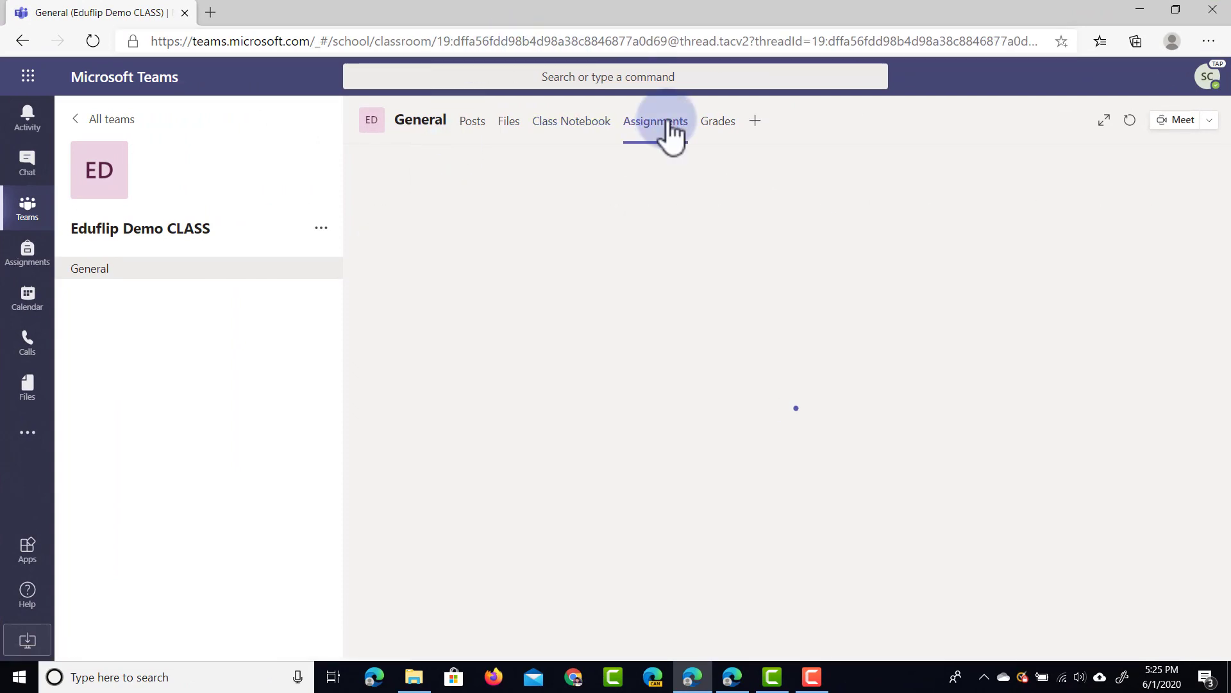
click(723, 127)
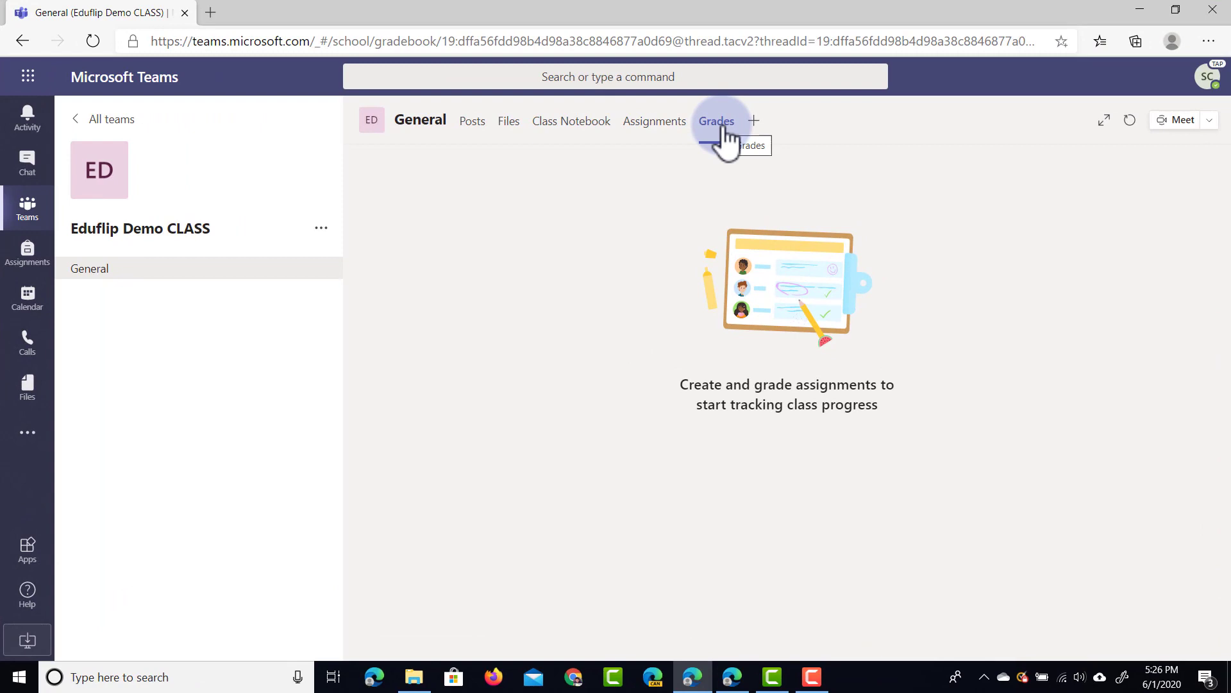
click(102, 120)
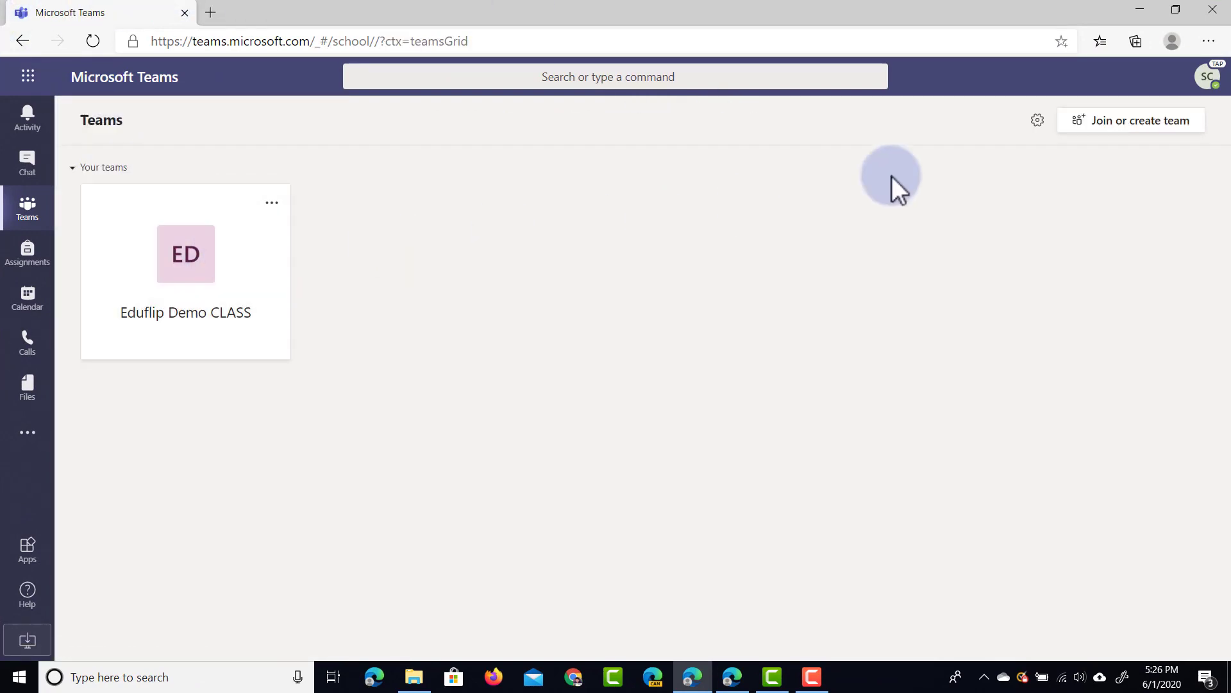
- Create a private Professional Learning Community team named PLC Demo Team
click(1145, 128)
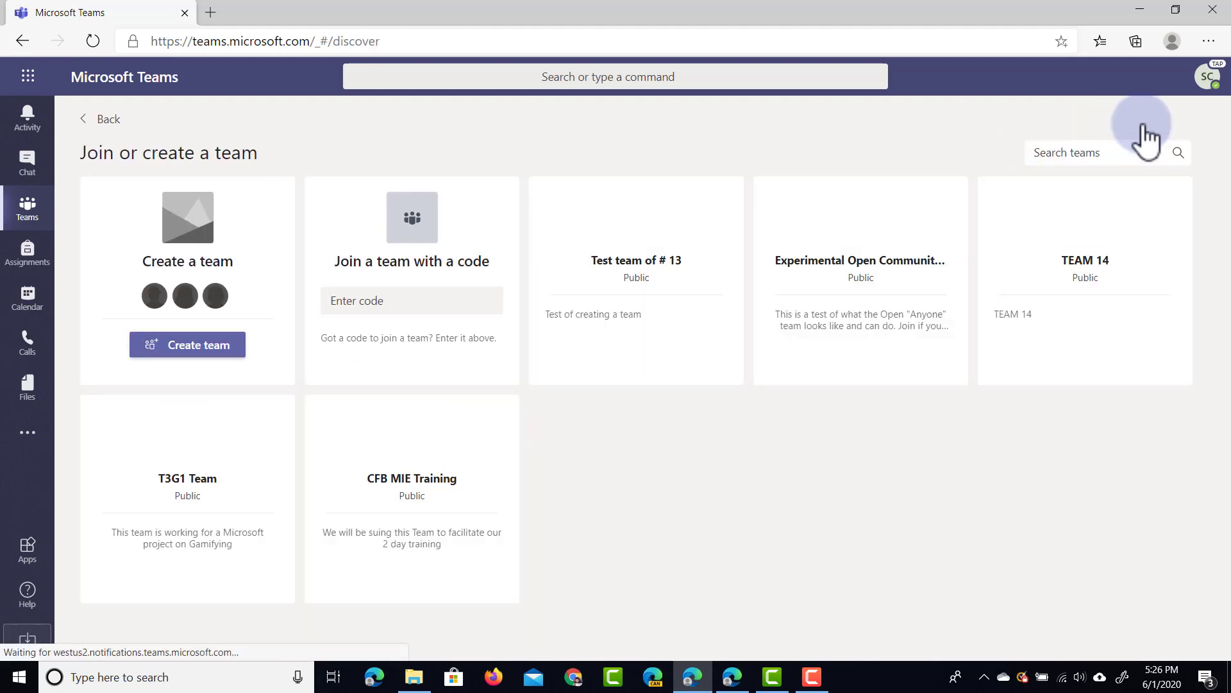
click(197, 359)
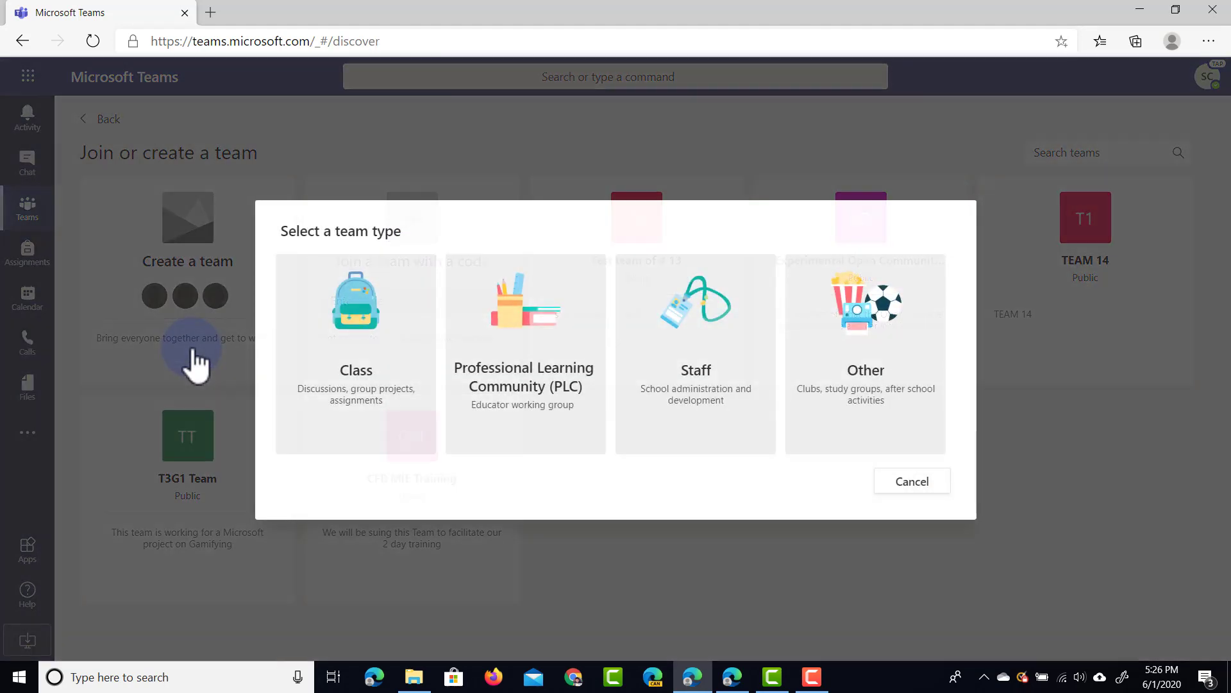
click(537, 360)
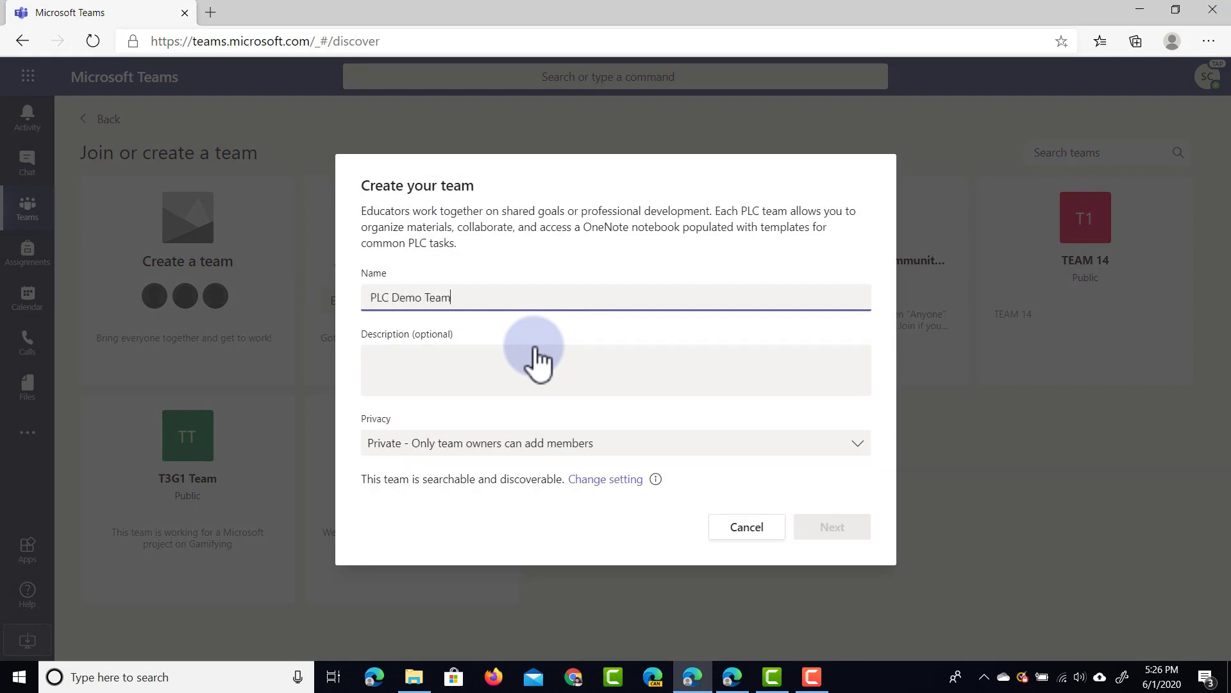
click(710, 456)
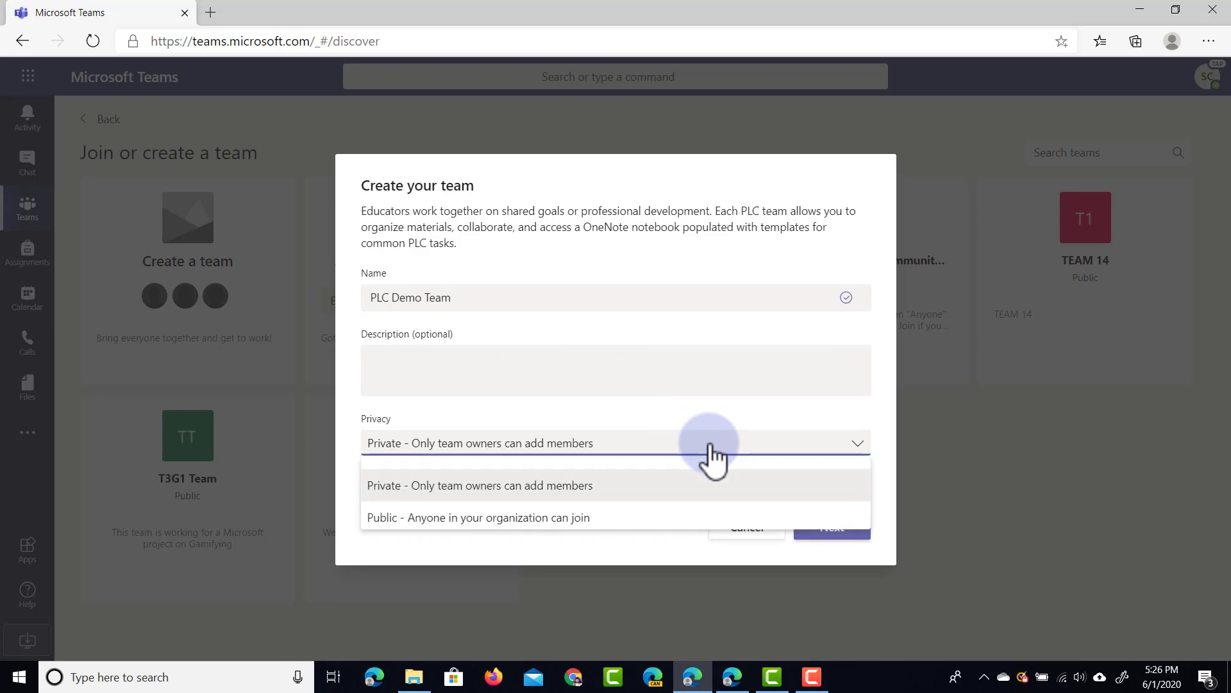
click(652, 486)
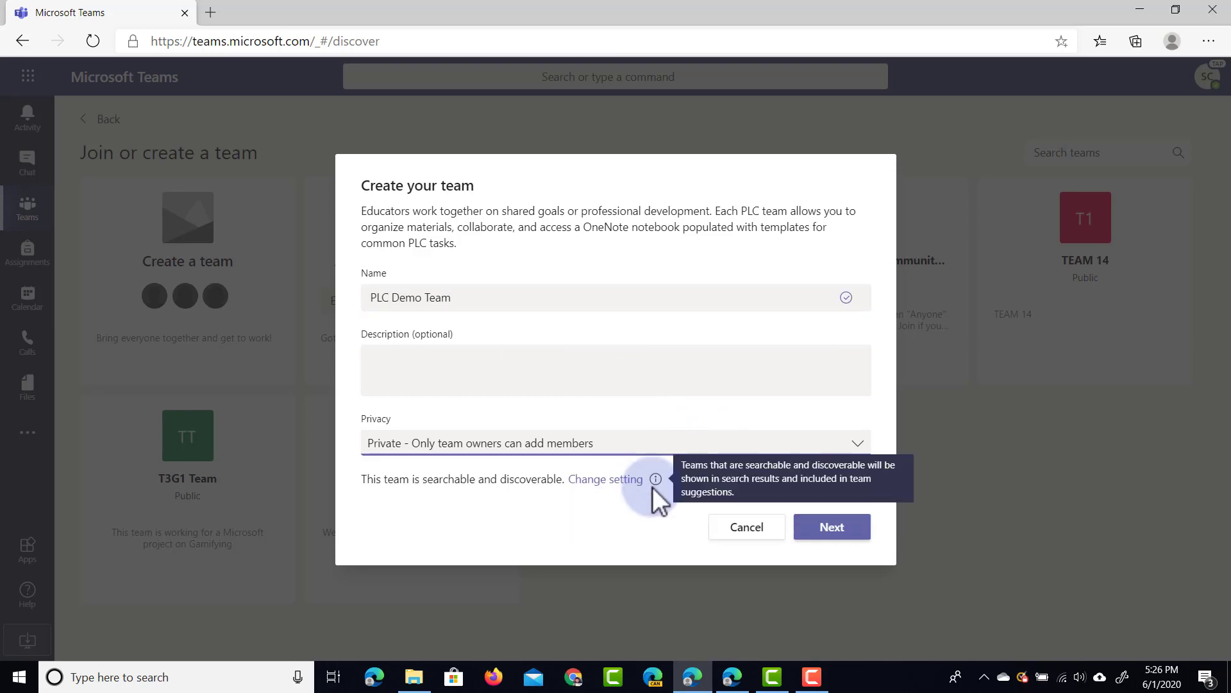
click(831, 532)
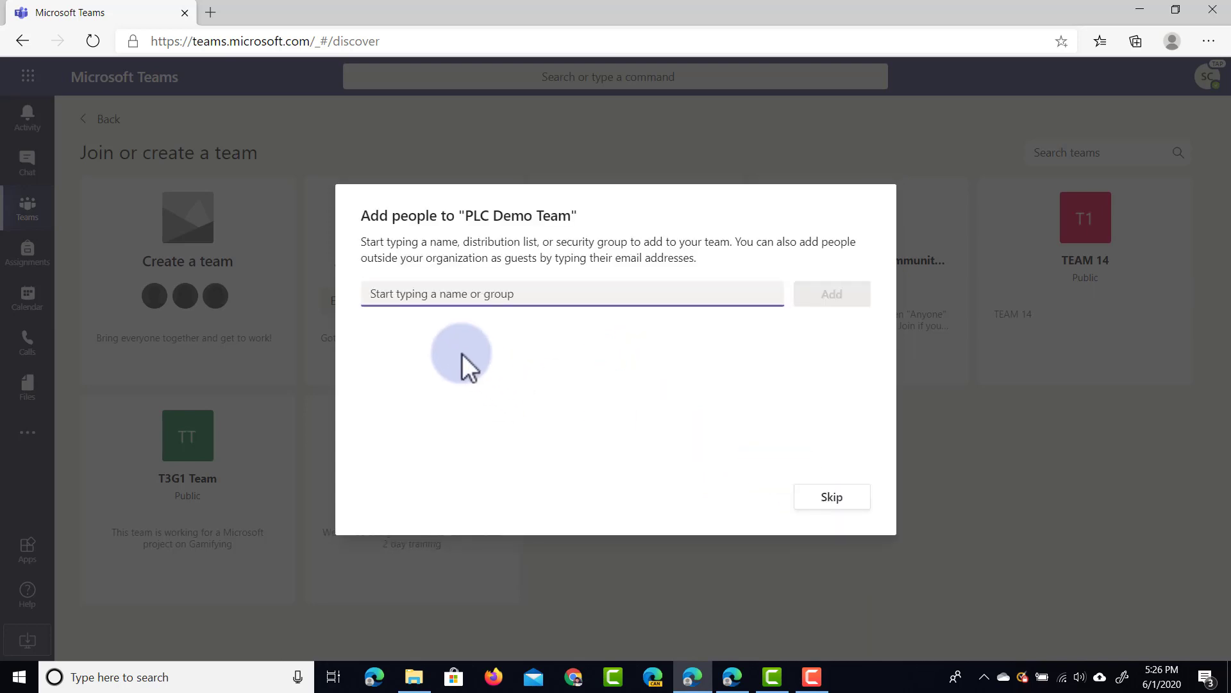
- Add the teacher account as a team member and return to the General channel
text(sdc)
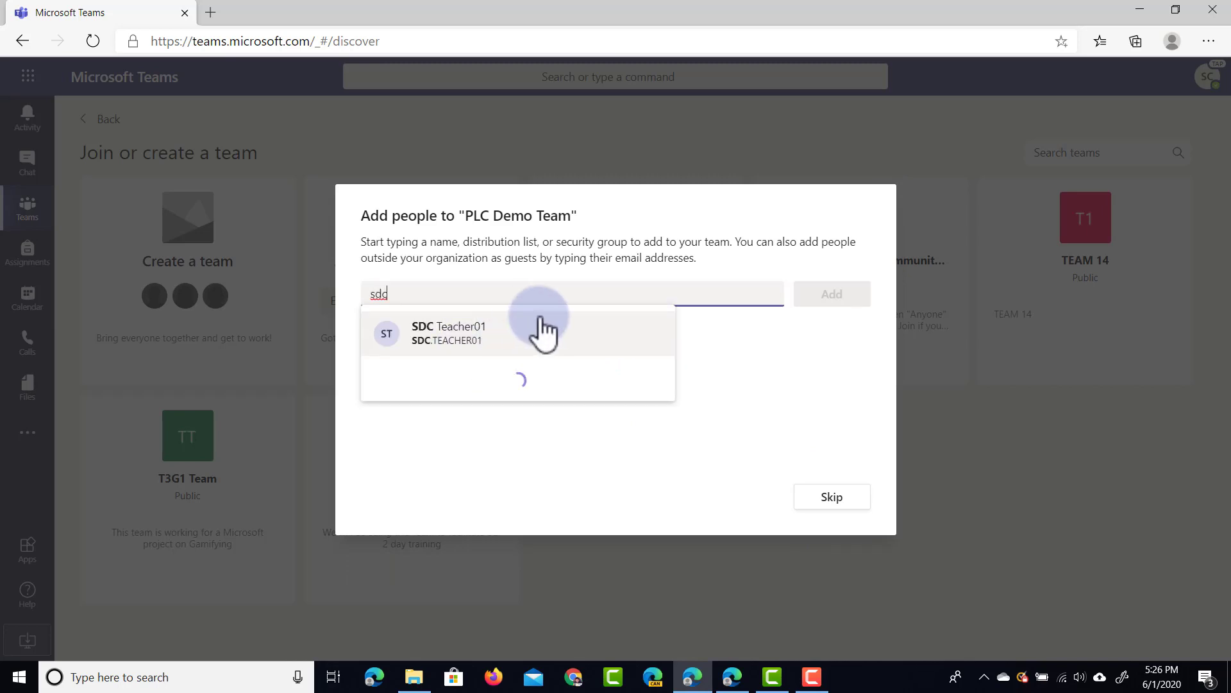
click(511, 327)
click(846, 309)
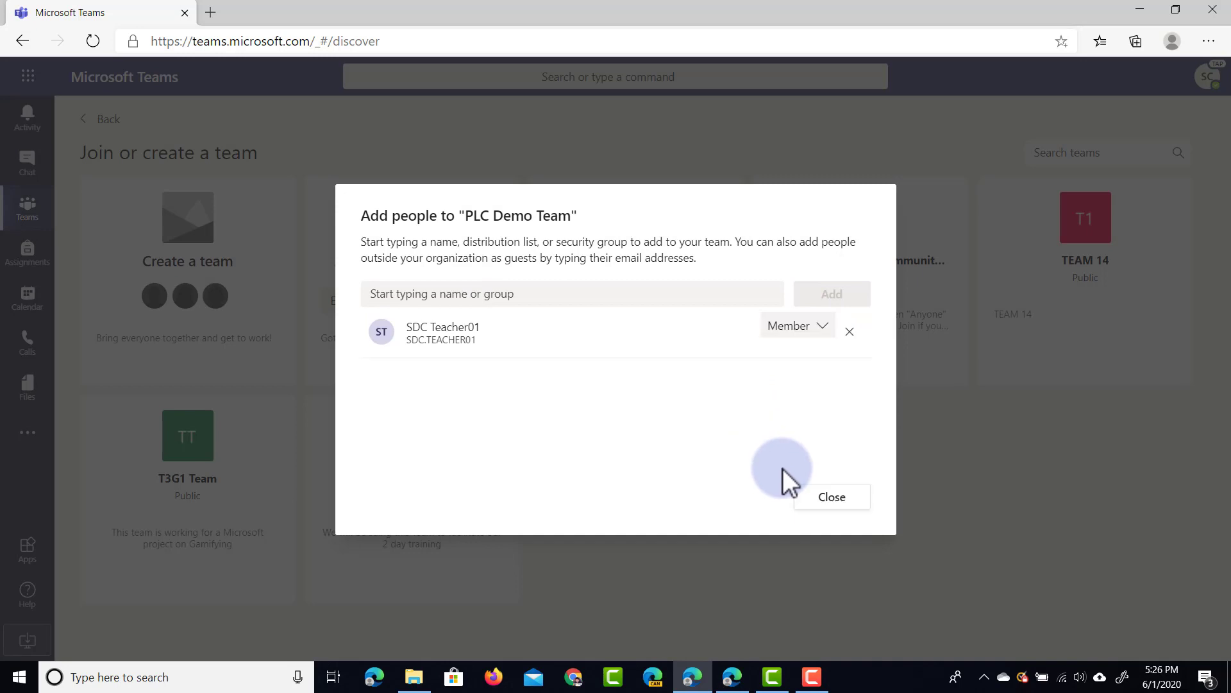
click(832, 497)
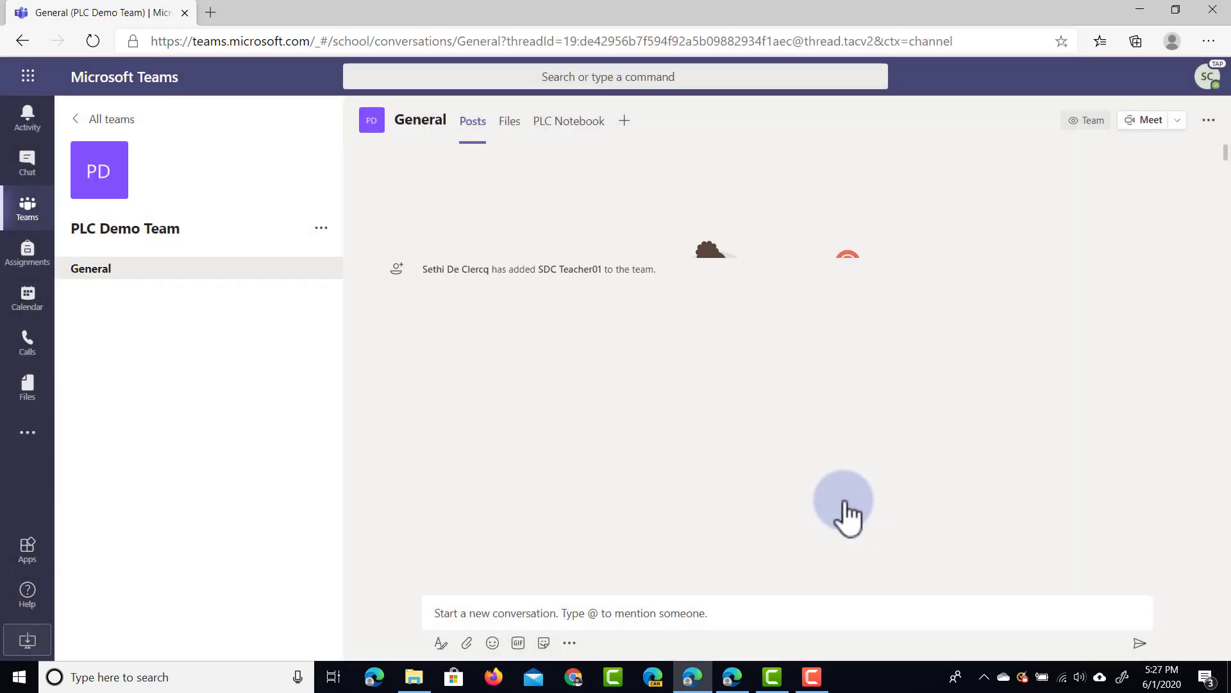
click(98, 249)
mouse_move(103, 192)
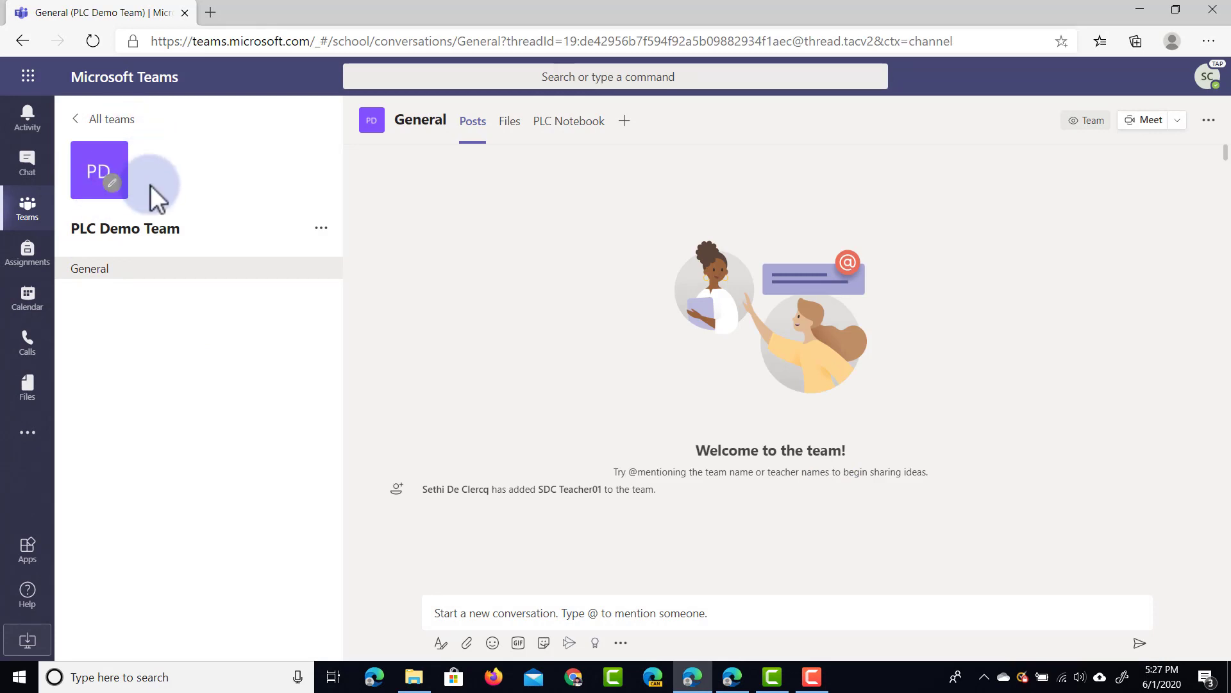
- Replace the PLC Demo Team picture with the bookshelf avatar and save it
click(112, 188)
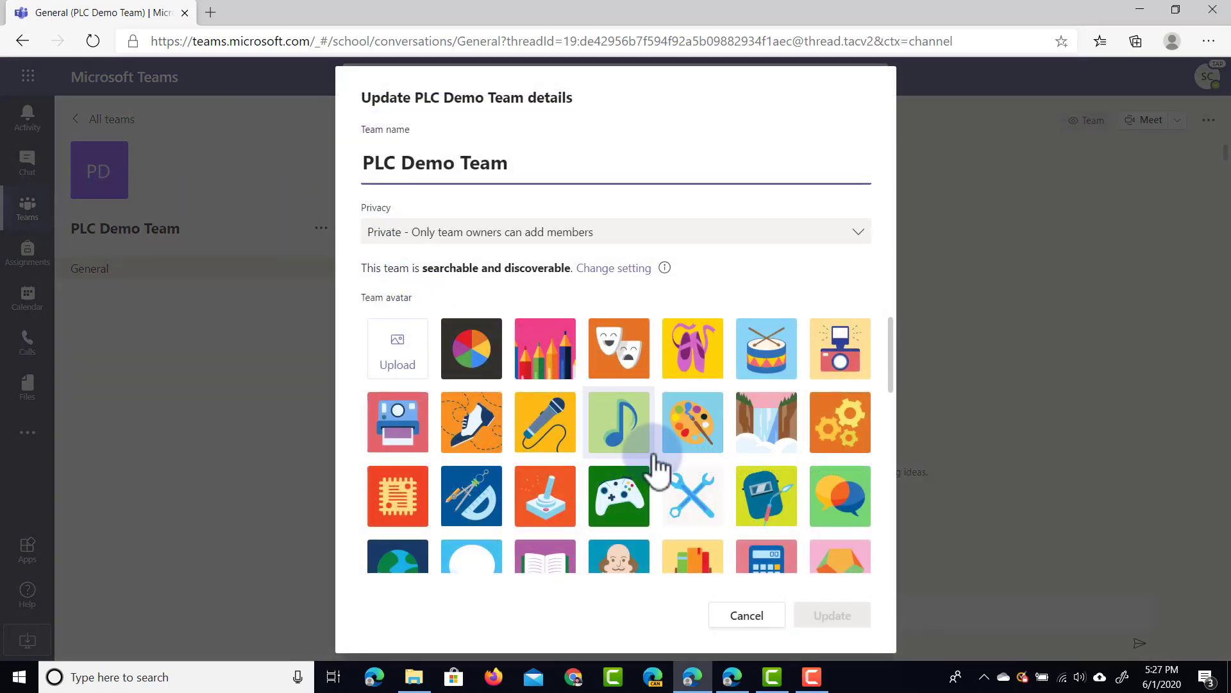
scroll(651, 467, down, 2)
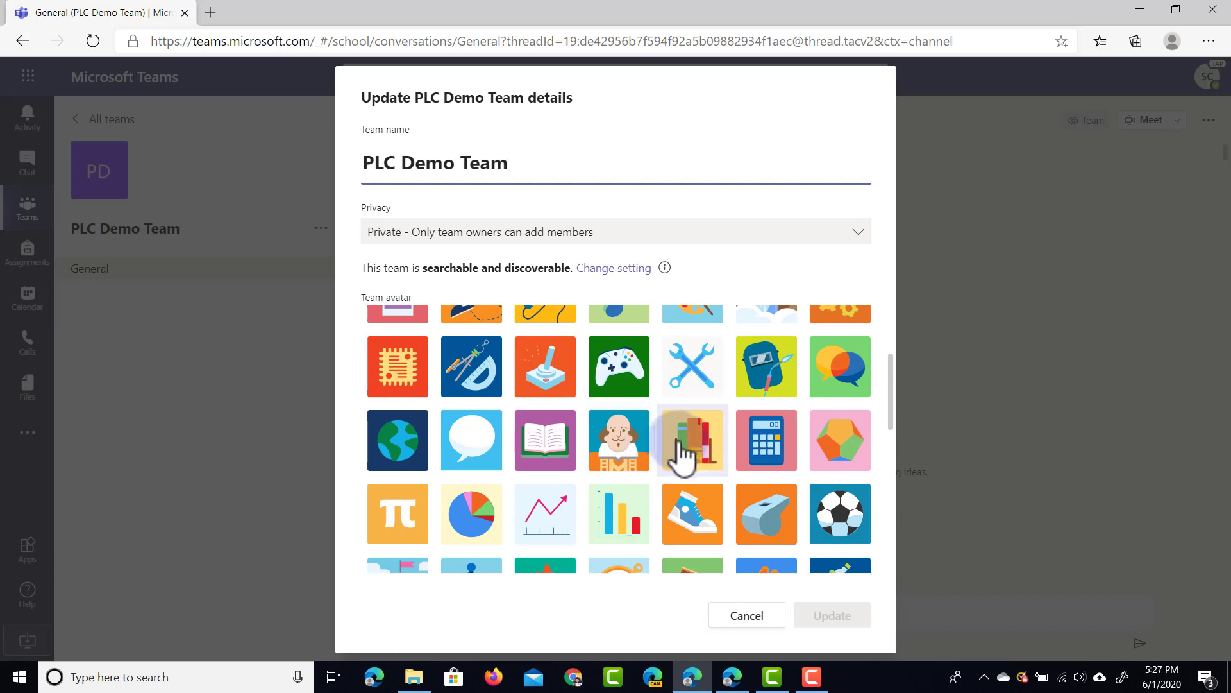
click(700, 452)
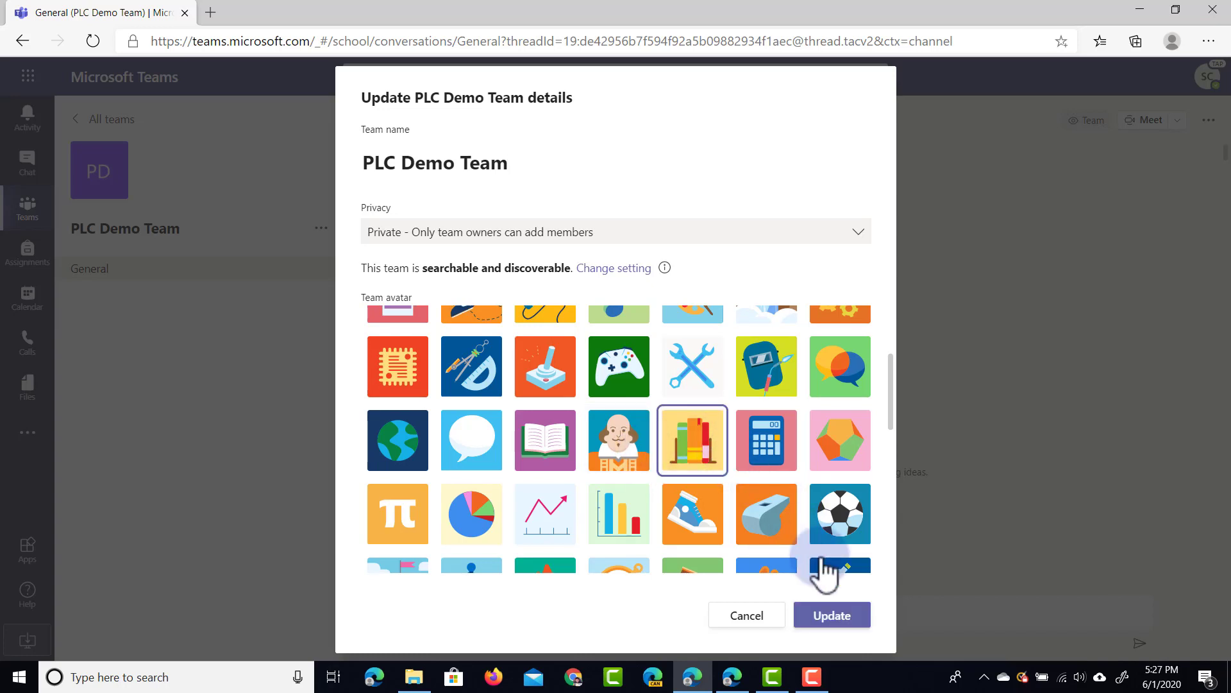
click(846, 624)
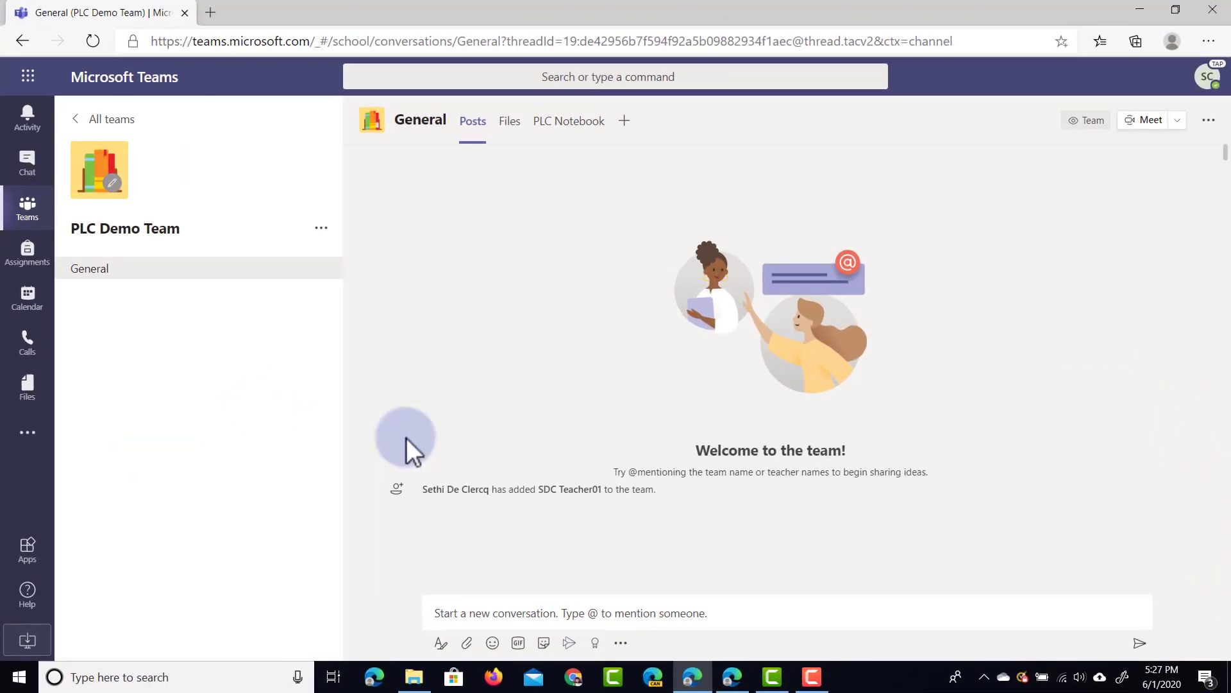
click(735, 673)
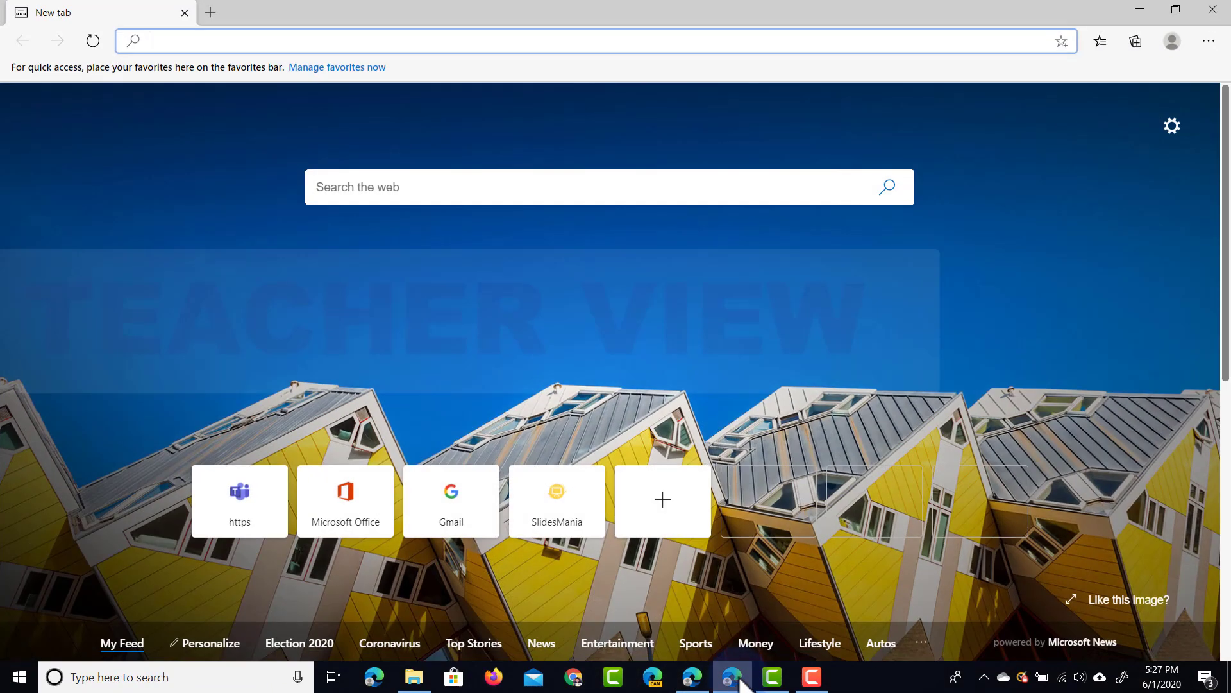
click(336, 49)
text(te)
key(Return)
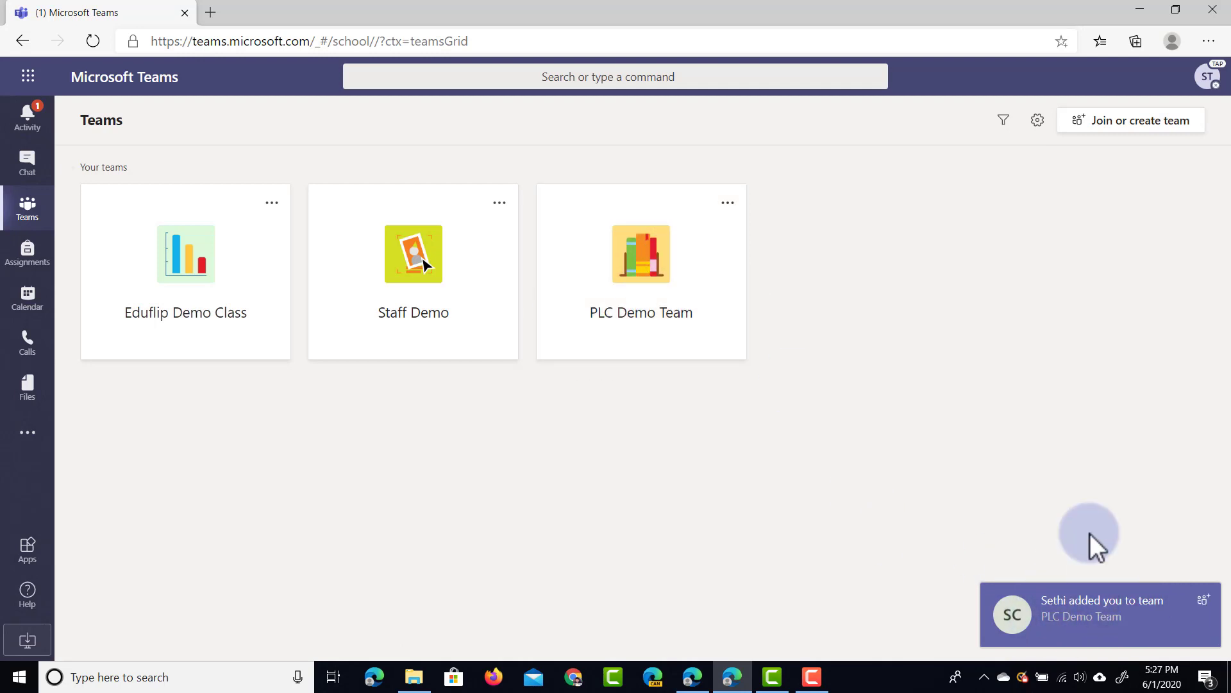
click(679, 286)
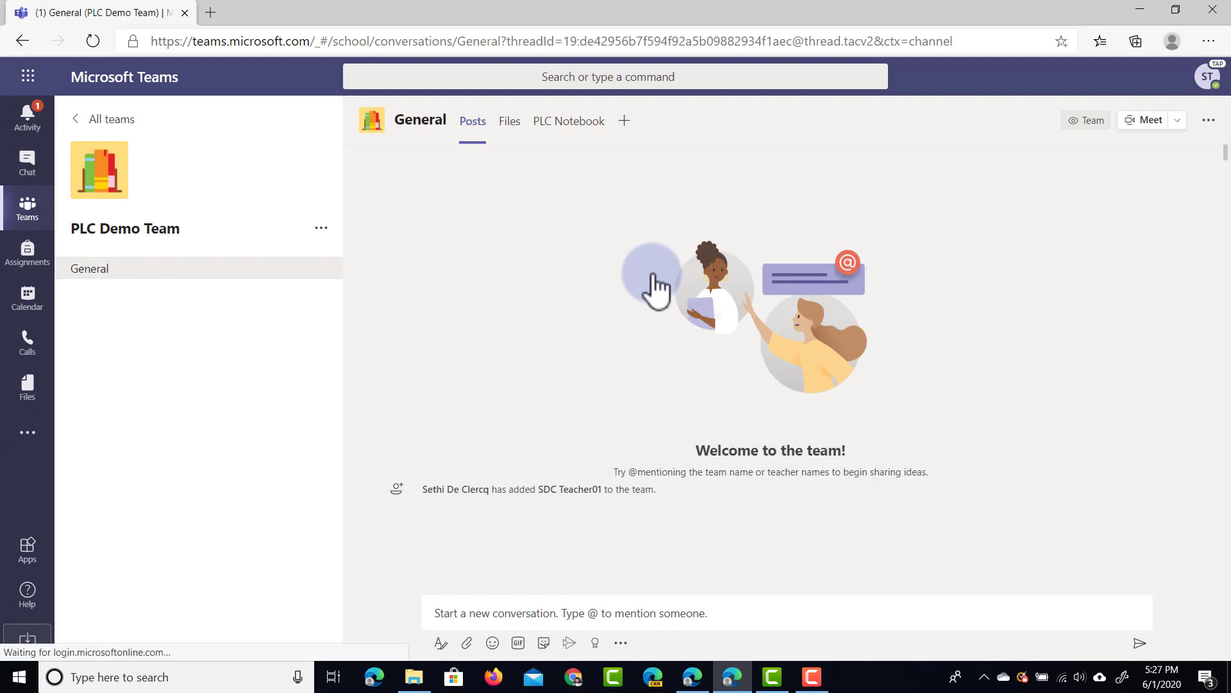
click(698, 678)
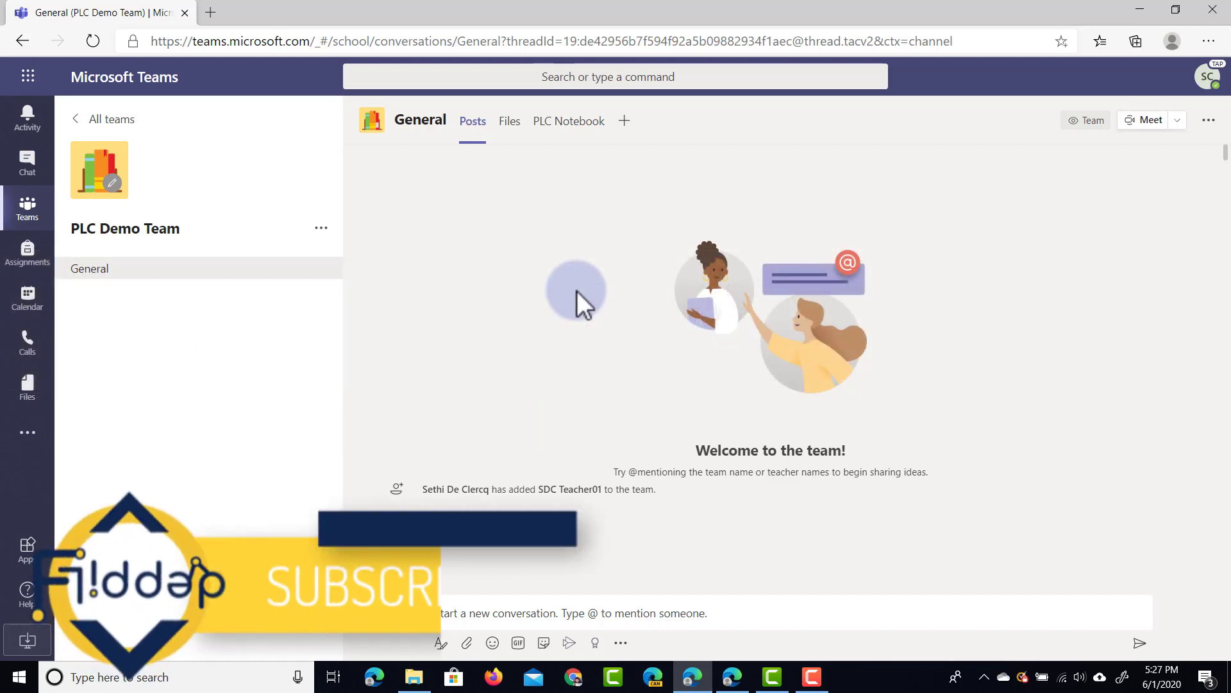
- View the Creating PLC Roles page in the PLC Notebook, then return to General posts
click(576, 127)
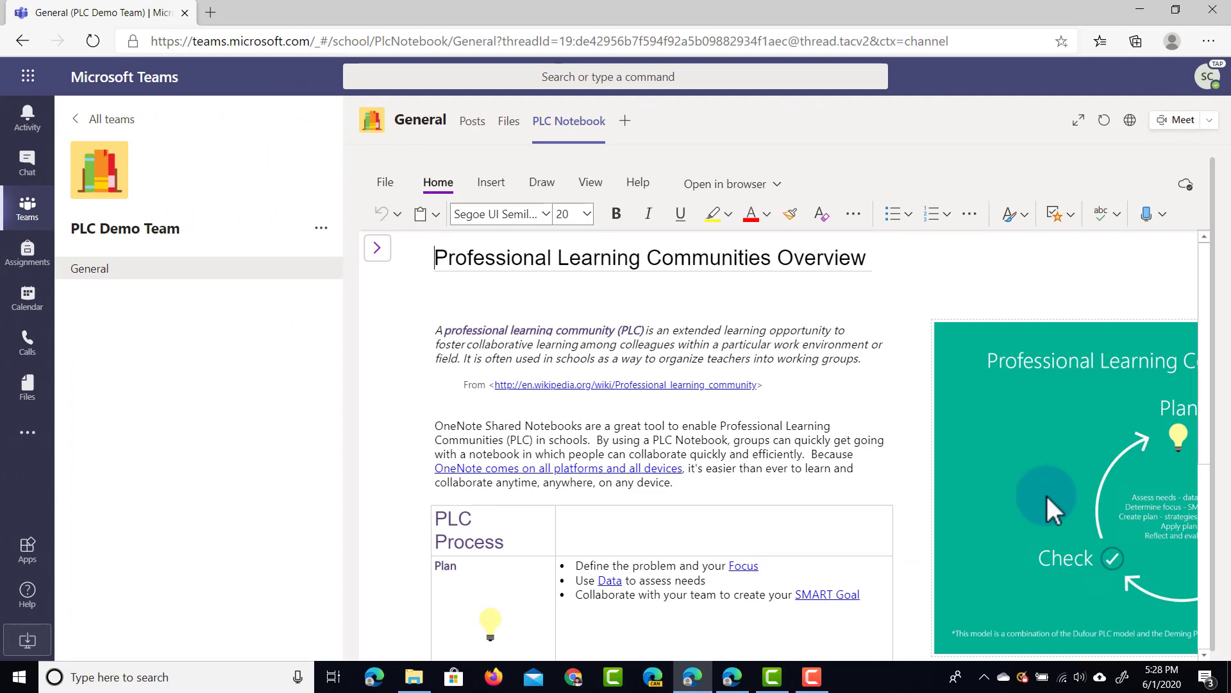
click(377, 248)
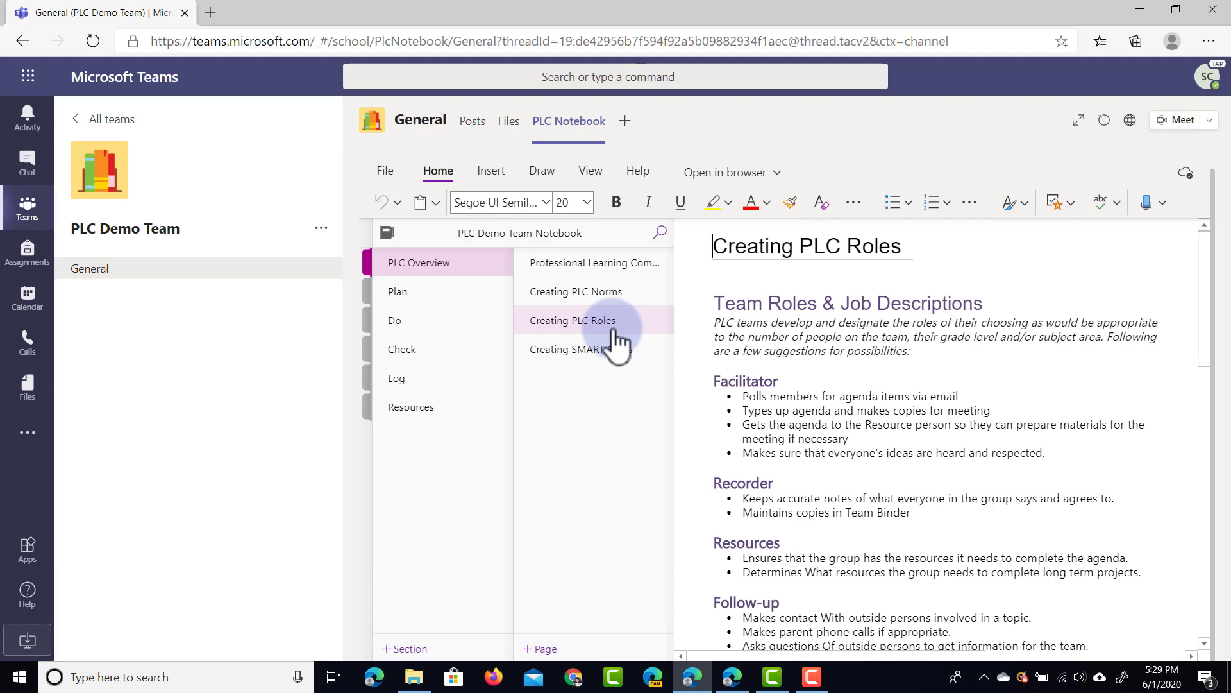
click(105, 272)
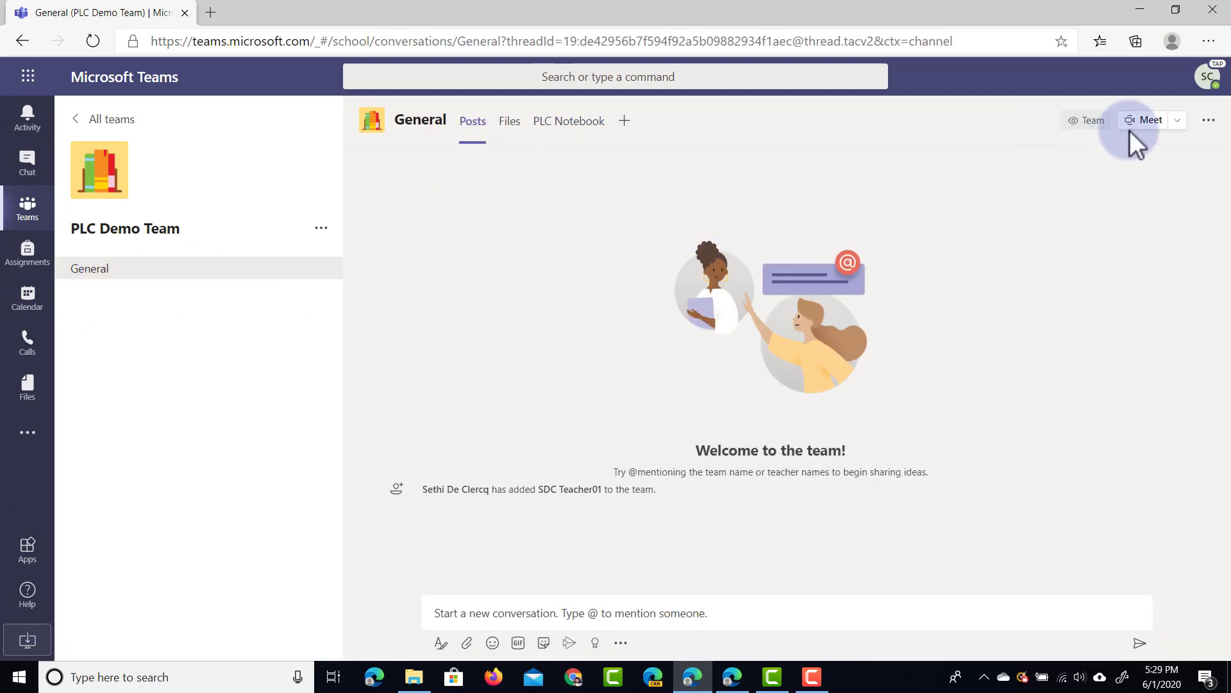
- Check the meeting options in the General channel's Meet dropdown
click(1177, 122)
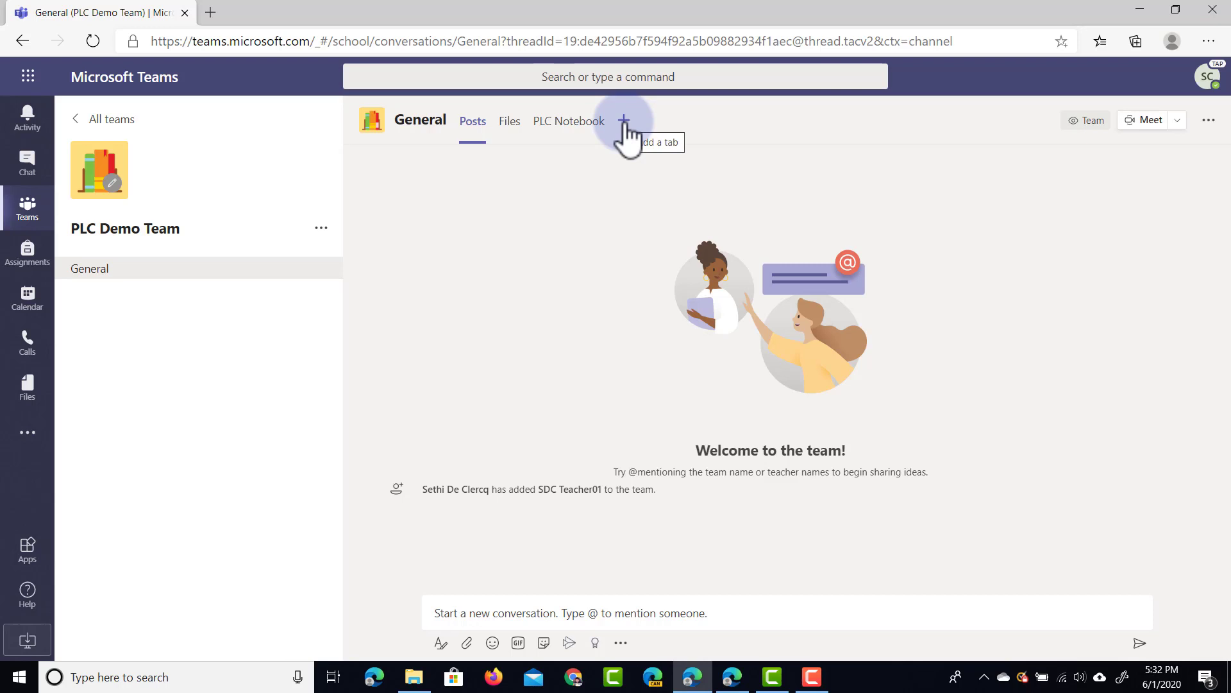
- Add a Planner tab called Tasks with a new task list to PLC Demo Team's General channel
click(624, 126)
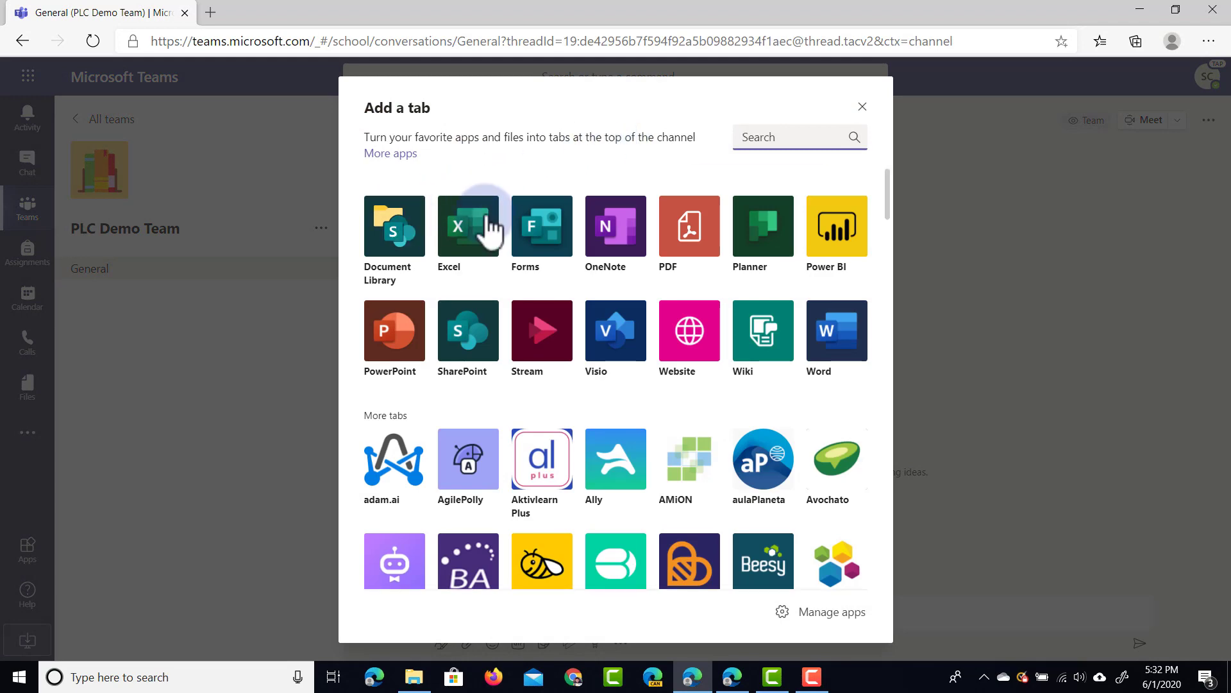
click(768, 242)
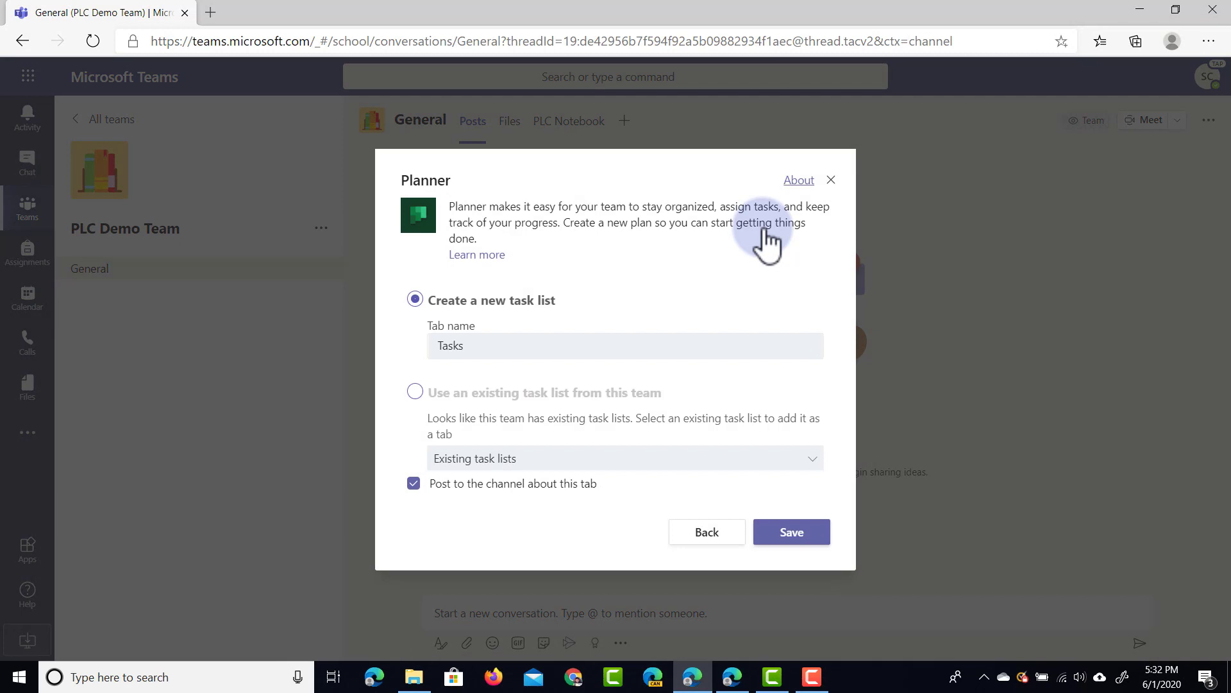
click(466, 322)
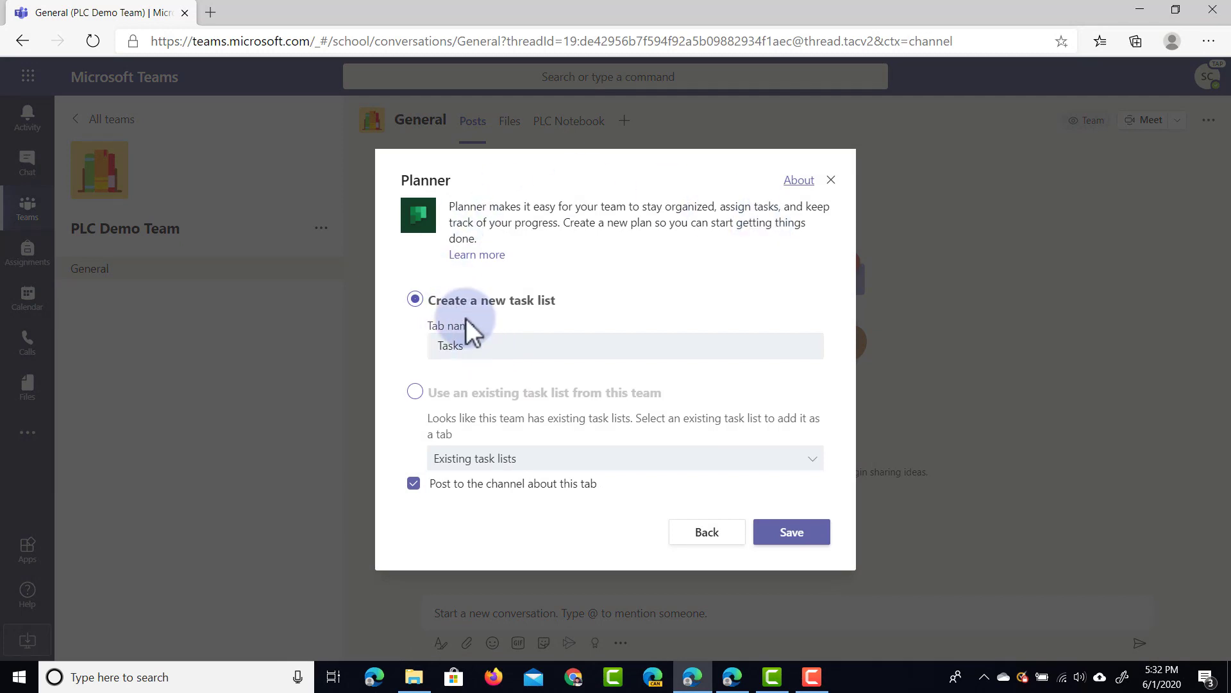
click(457, 351)
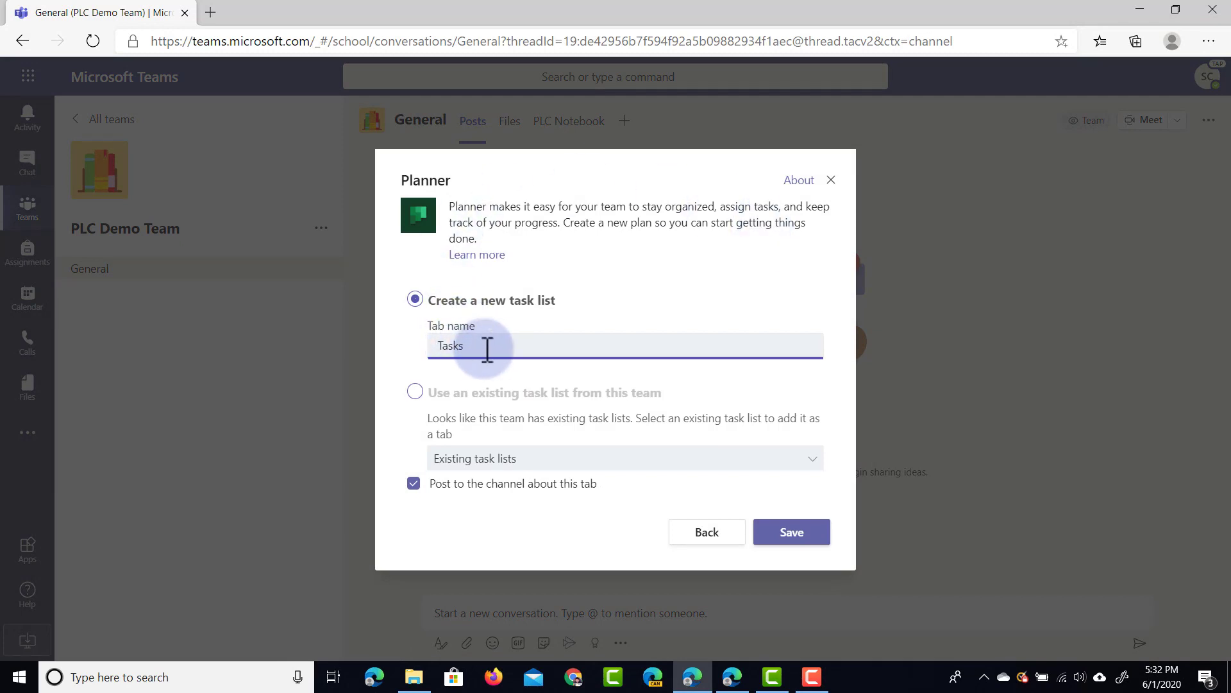
click(802, 542)
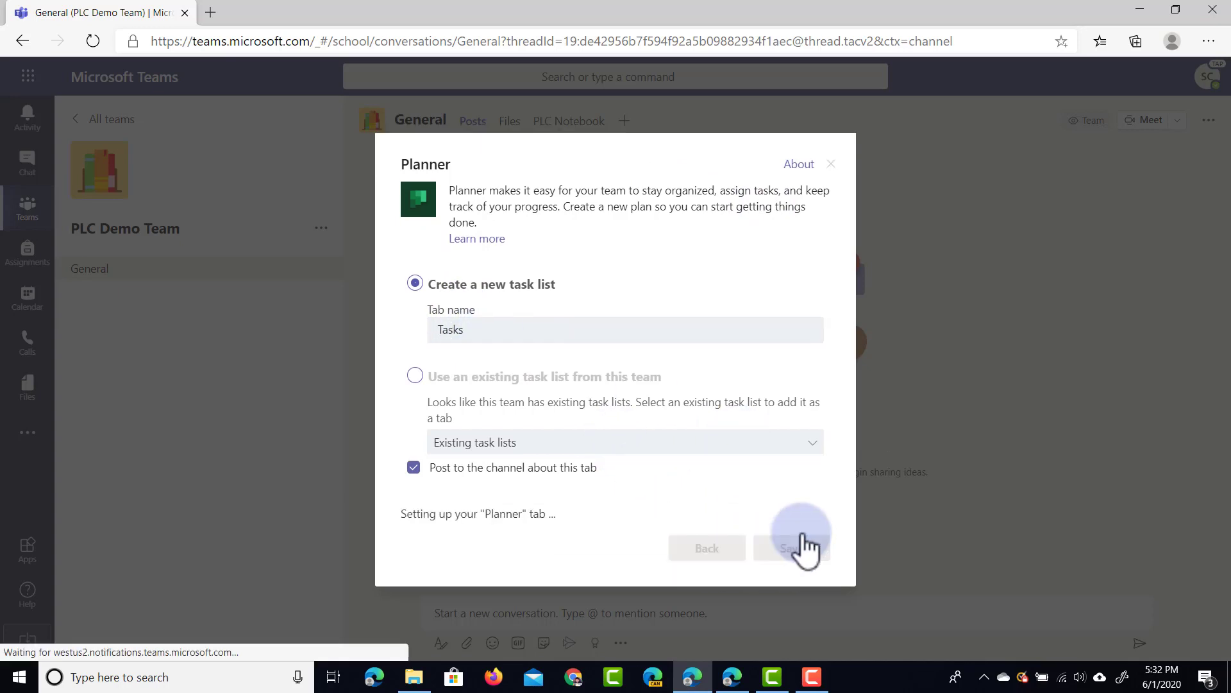
click(412, 469)
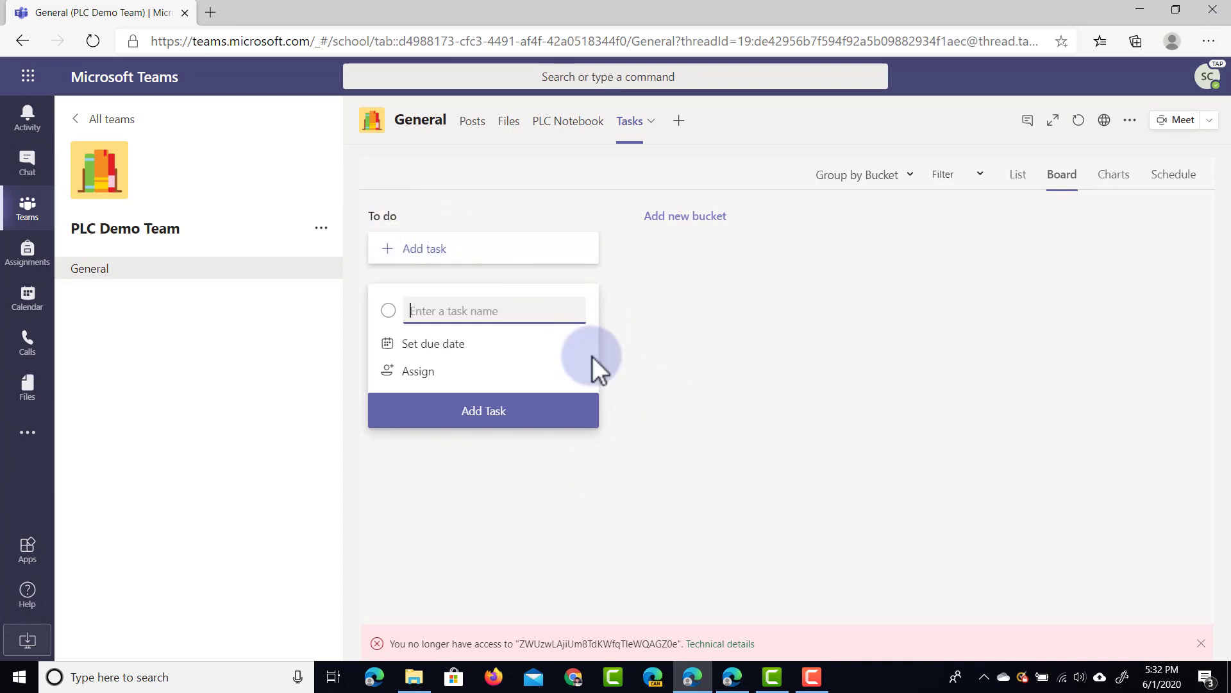
- Add a 'Finish Meeting Minutes' task due June 3 (06/03) to the To do bucket
text(Finish Meeting Minutes)
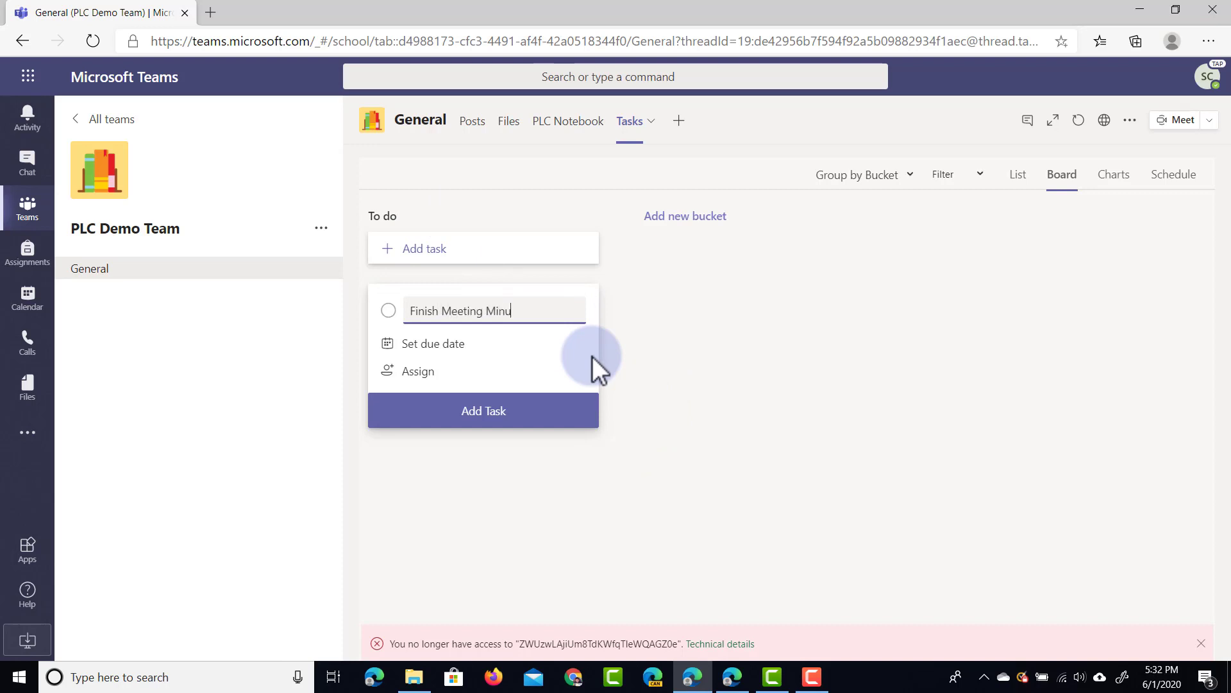
click(458, 348)
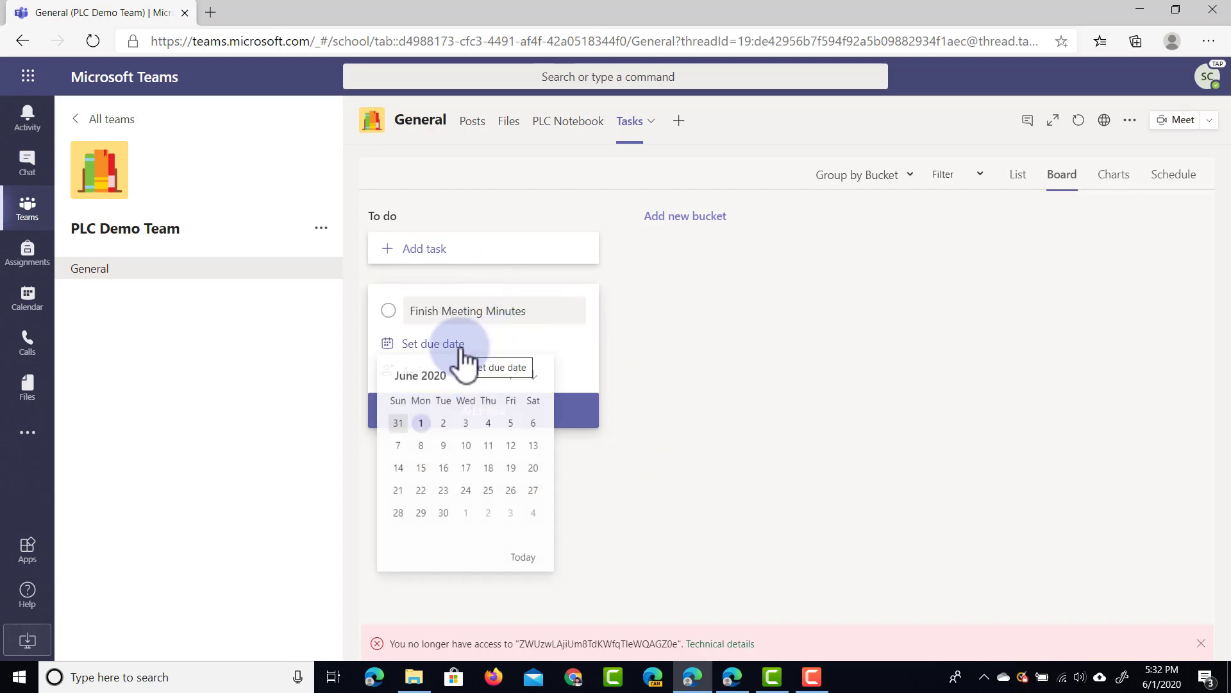
click(466, 424)
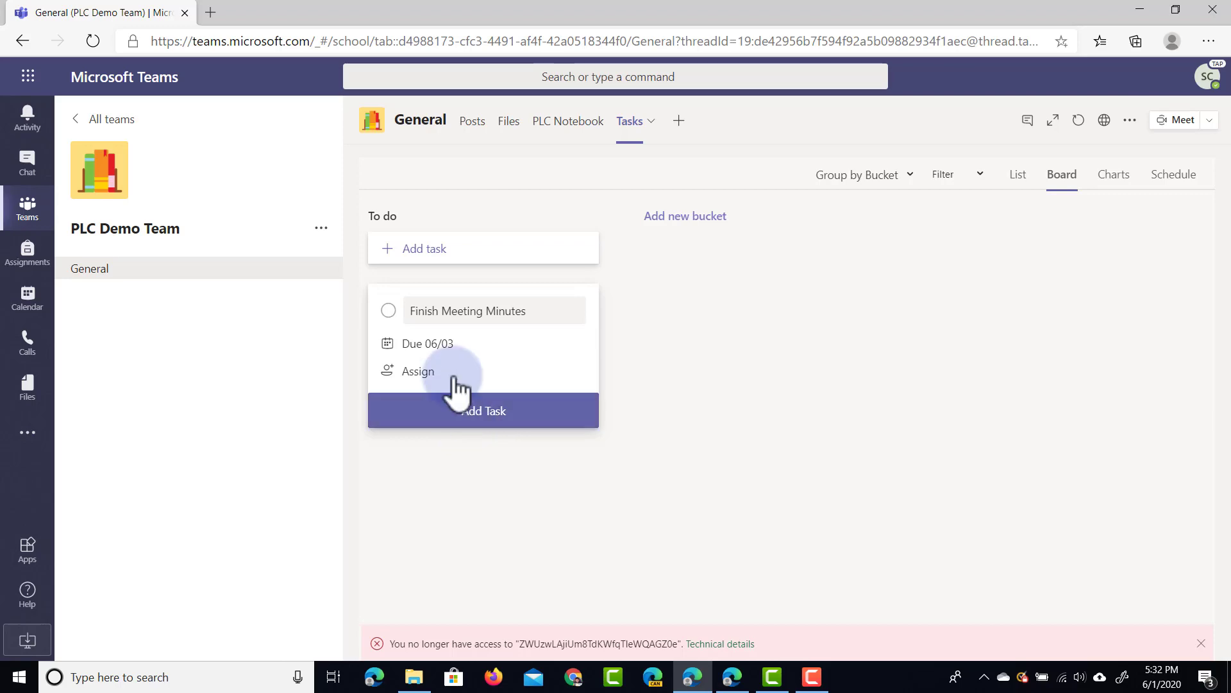
click(520, 424)
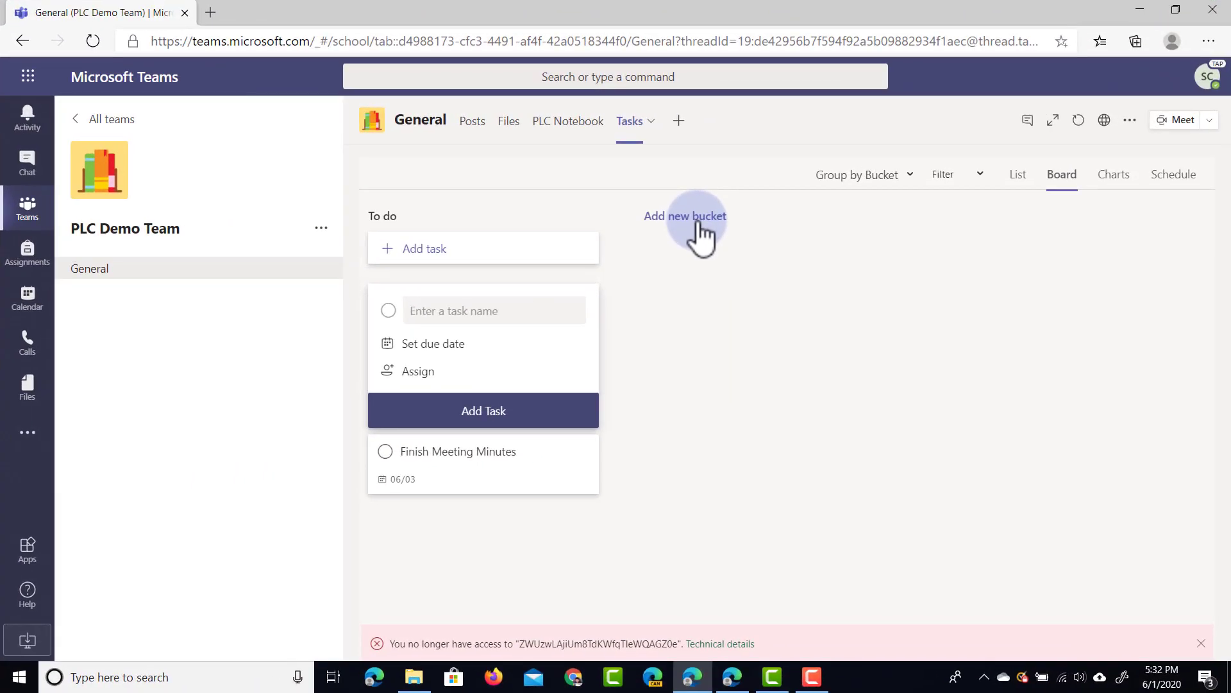
- Create the 'Working on it' and 'Done' buckets next to To do on the Tasks board
click(915, 170)
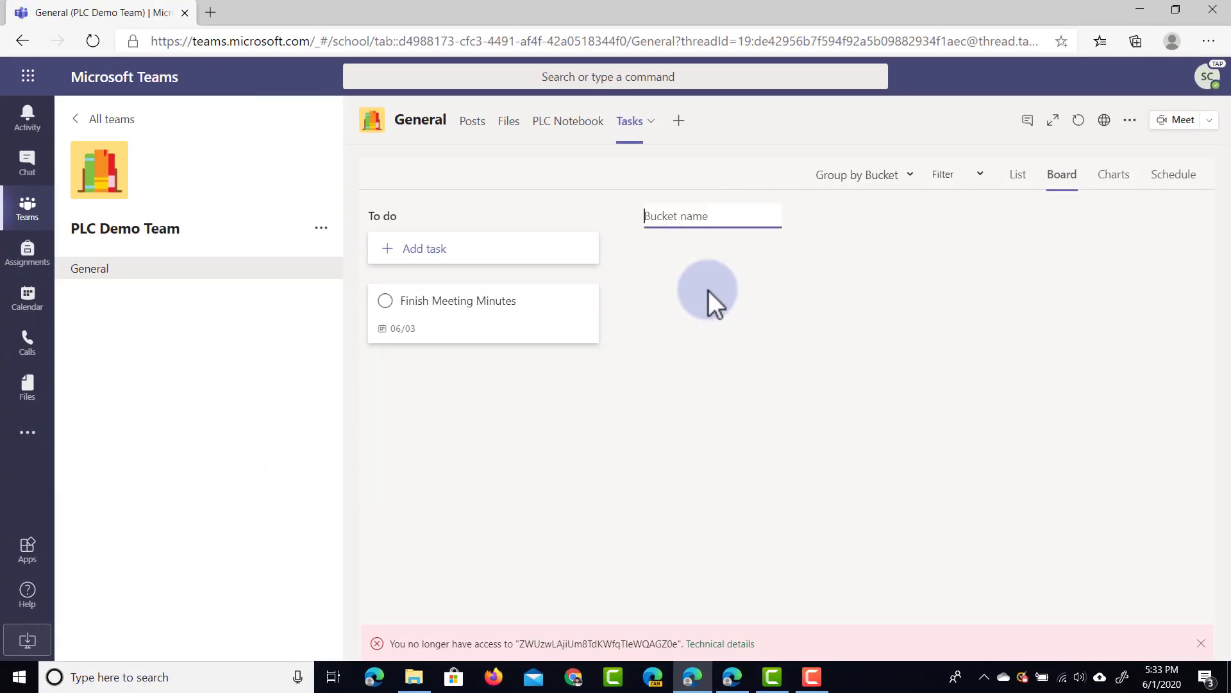
text(Working on it)
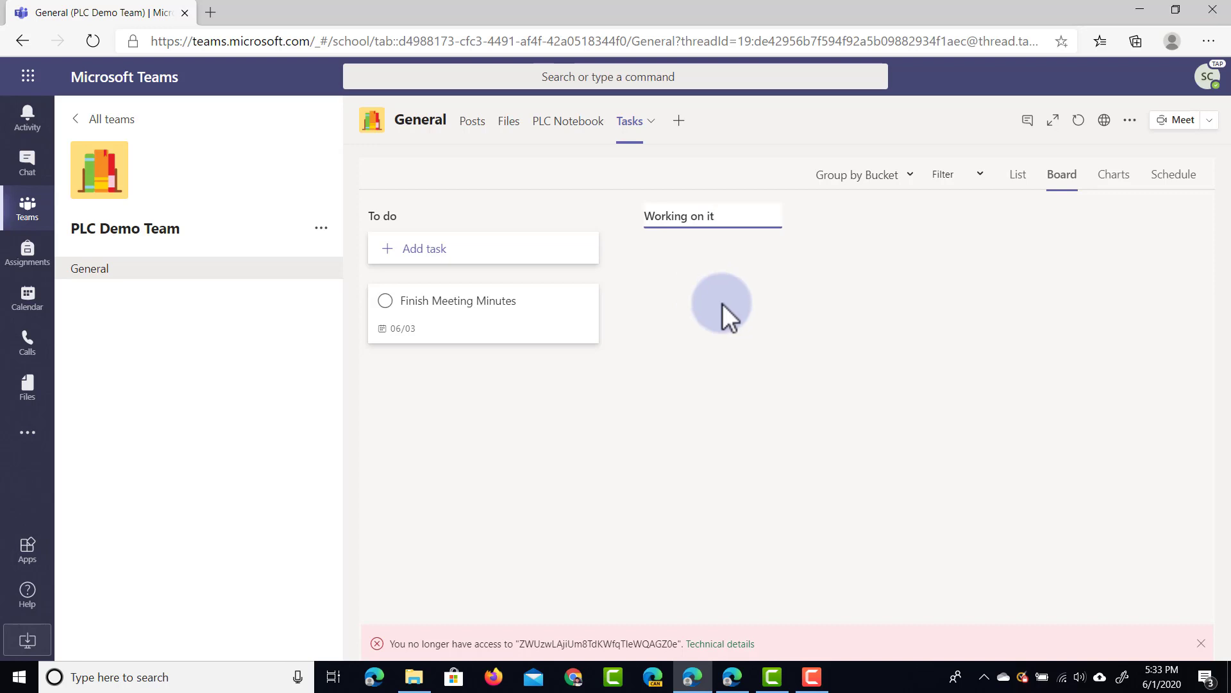
key(Return)
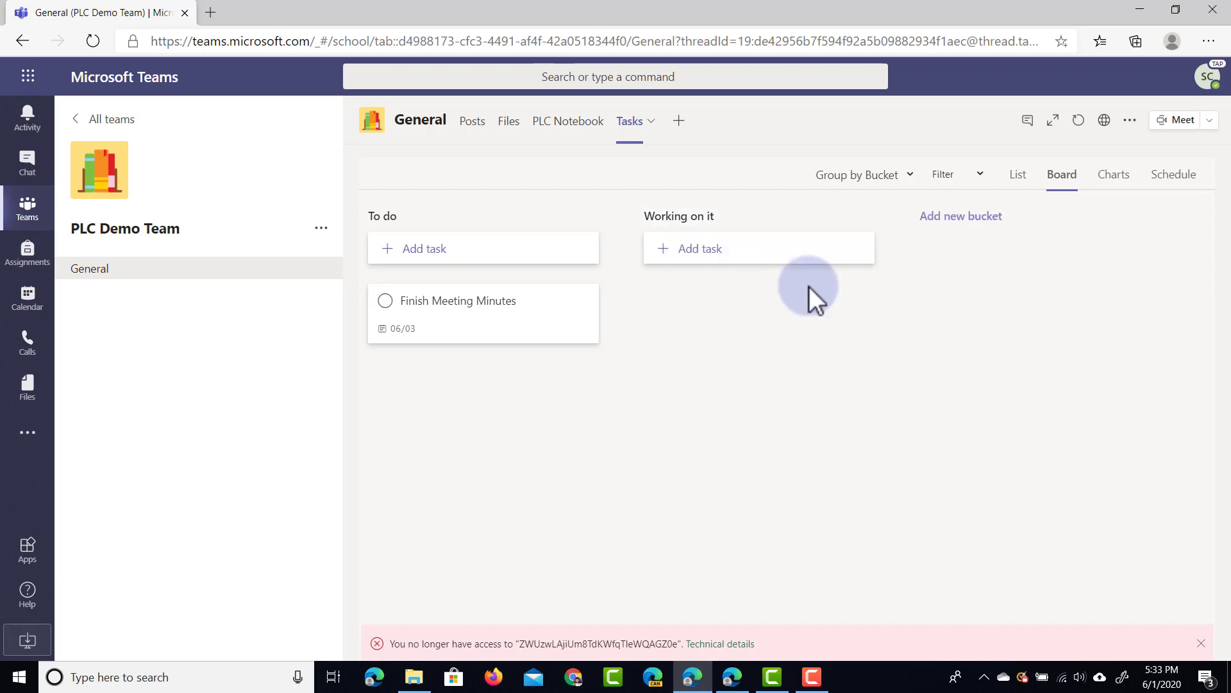
click(964, 220)
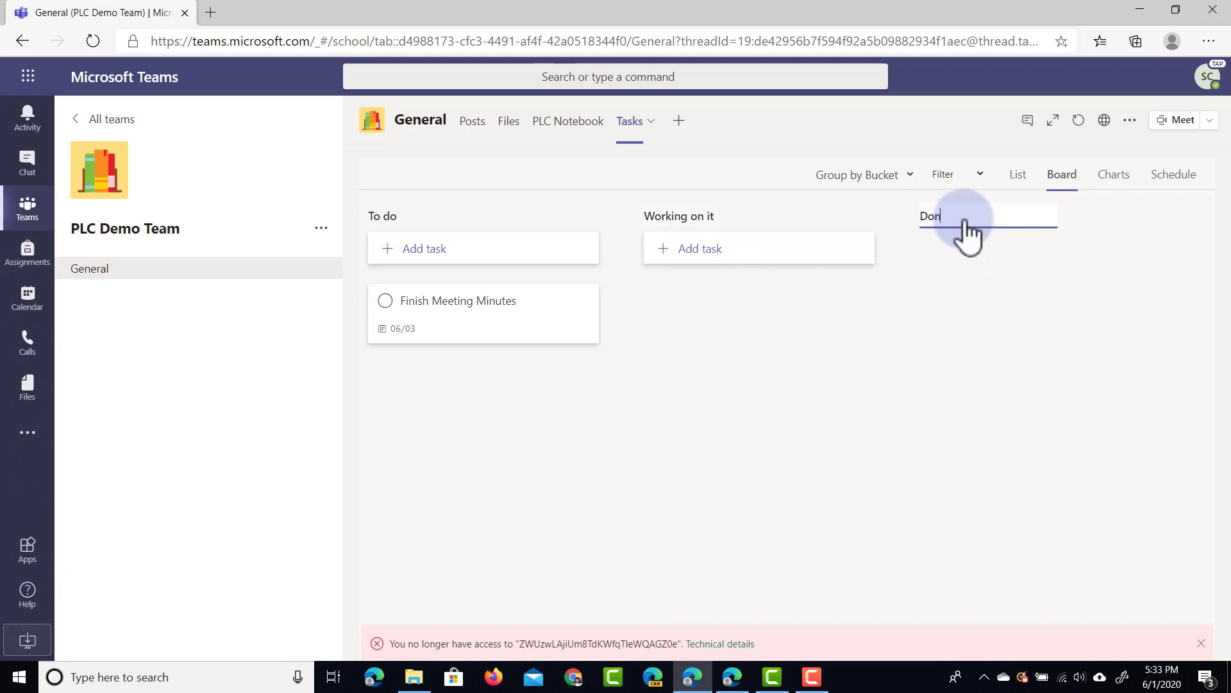
key(Return)
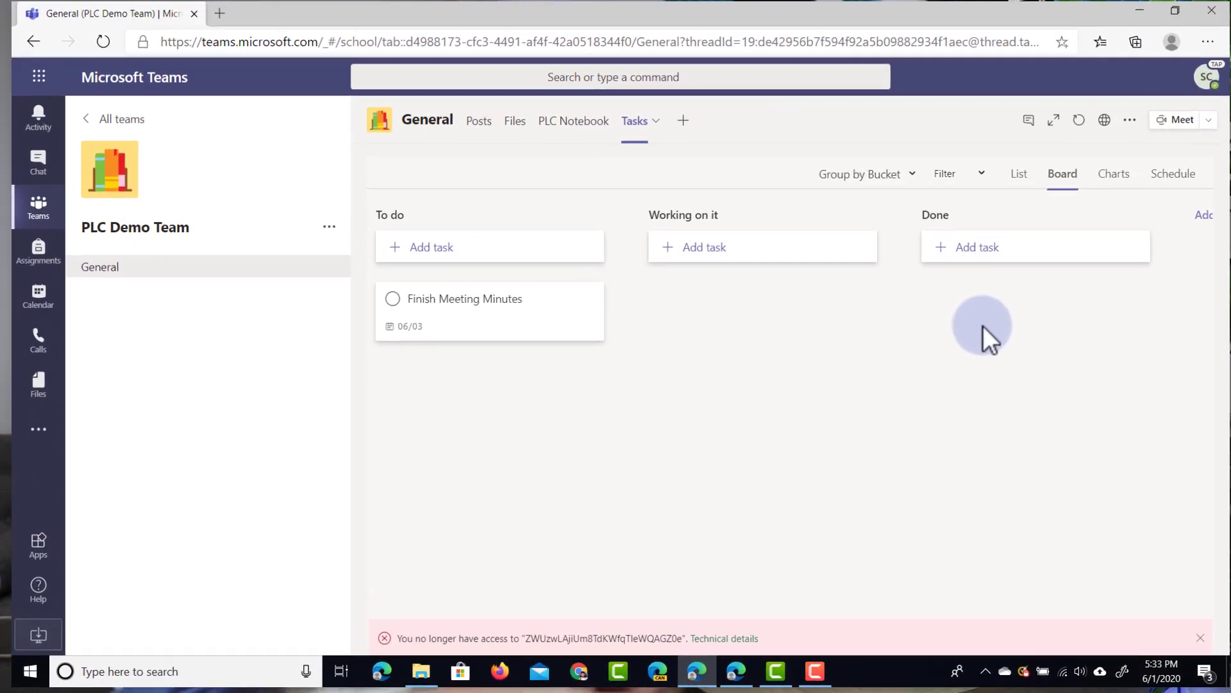
- Add 'Meeting Planning for Next Year' under Working on it and move 'Finish Meeting Minutes' there too
click(720, 250)
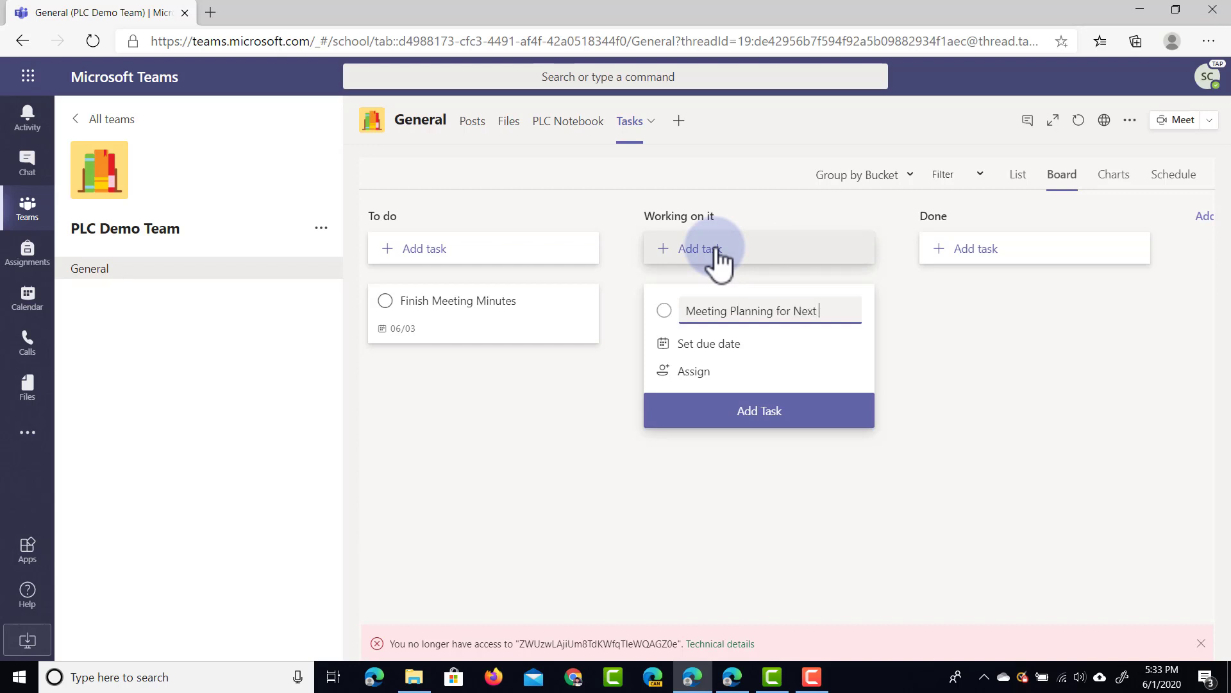
click(756, 418)
click(566, 432)
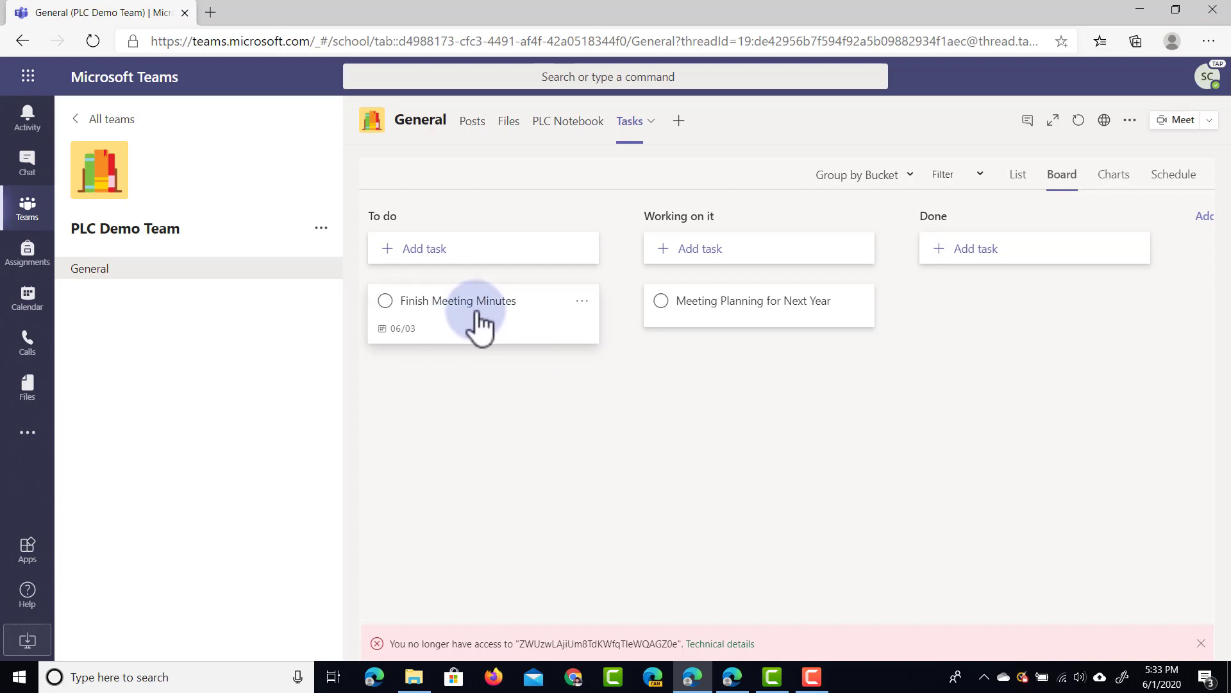
drag(476, 313, 721, 305)
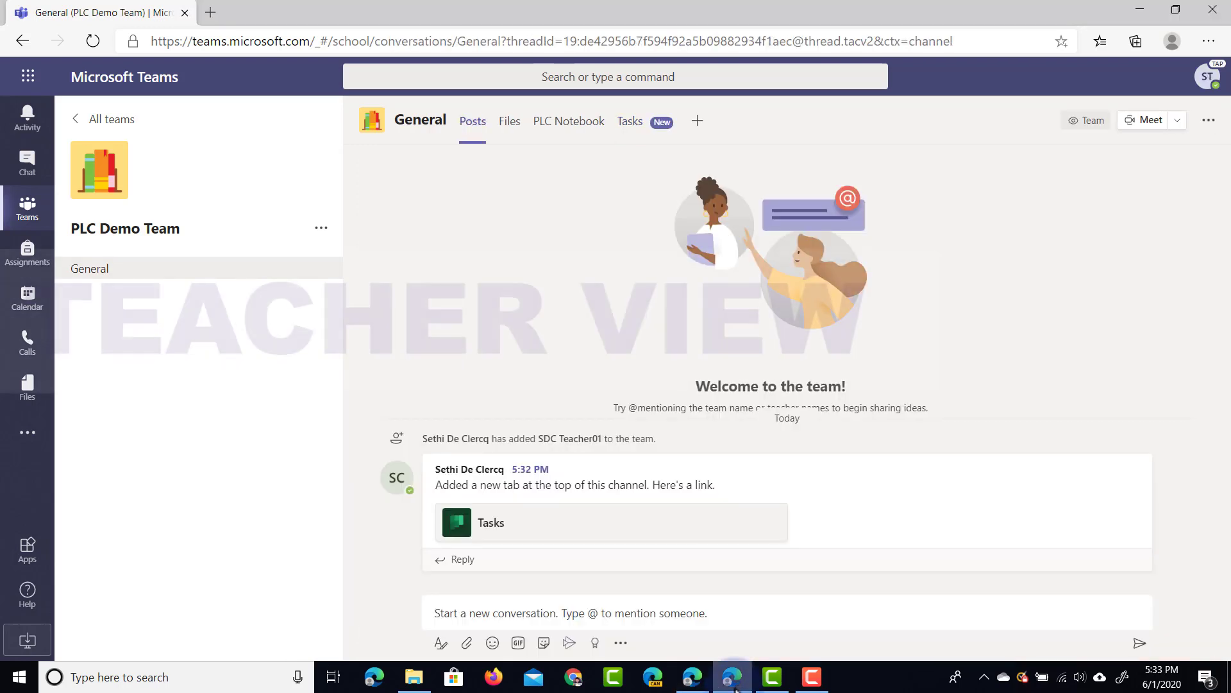
- On the channel's Tasks board, add a 'Planning next week' task to the To do column
click(630, 147)
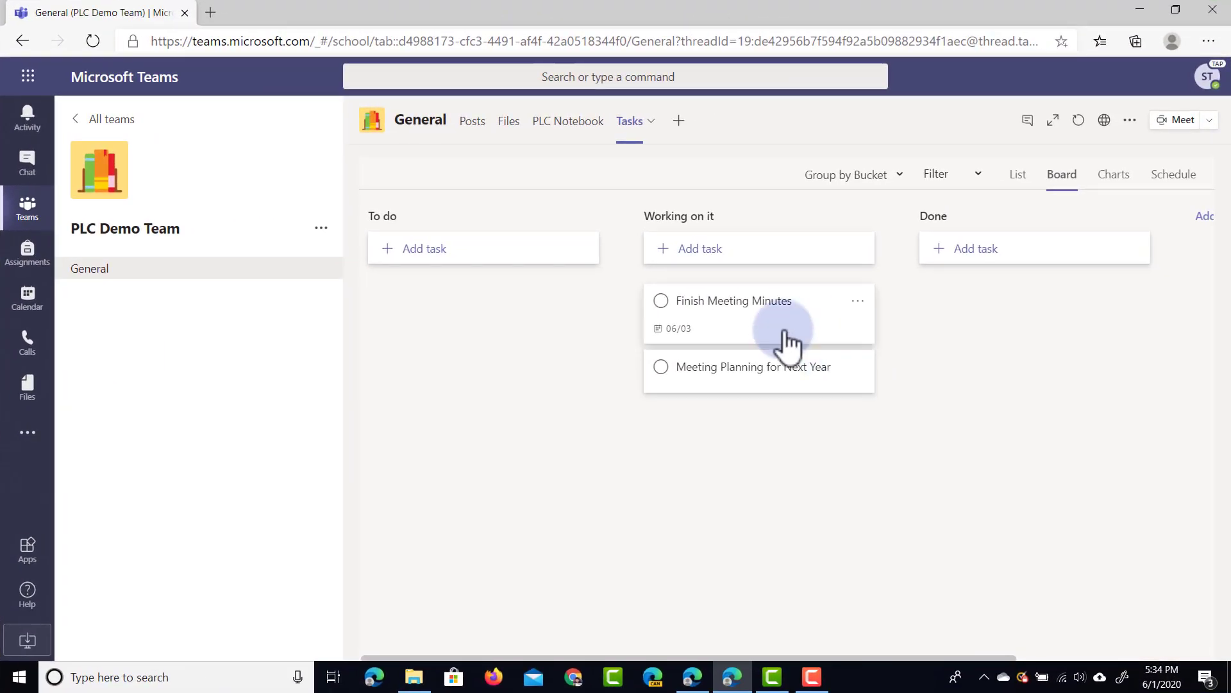
click(472, 247)
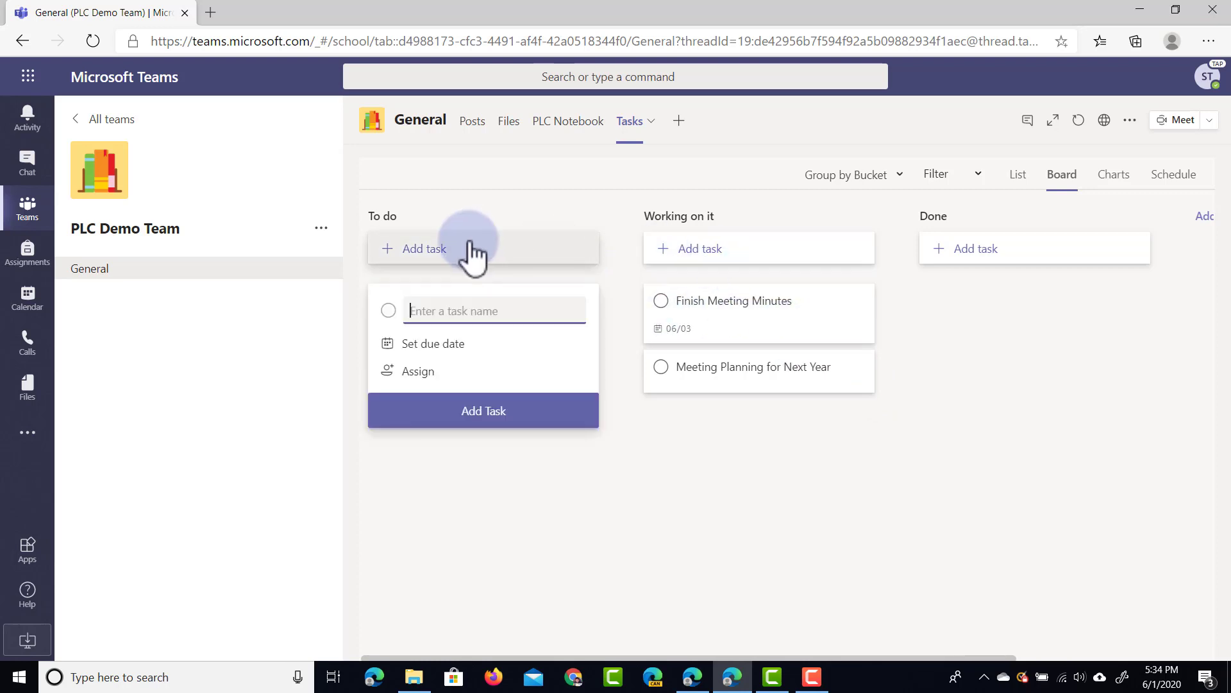
text(Planning next week)
click(510, 411)
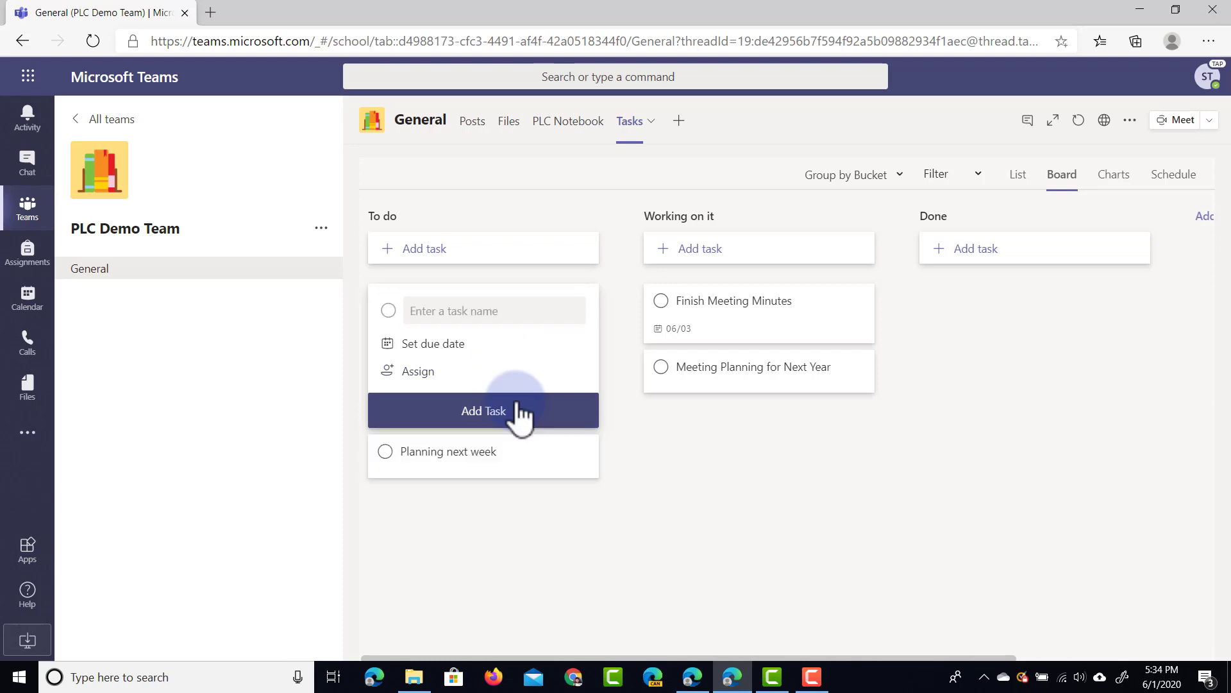
click(693, 677)
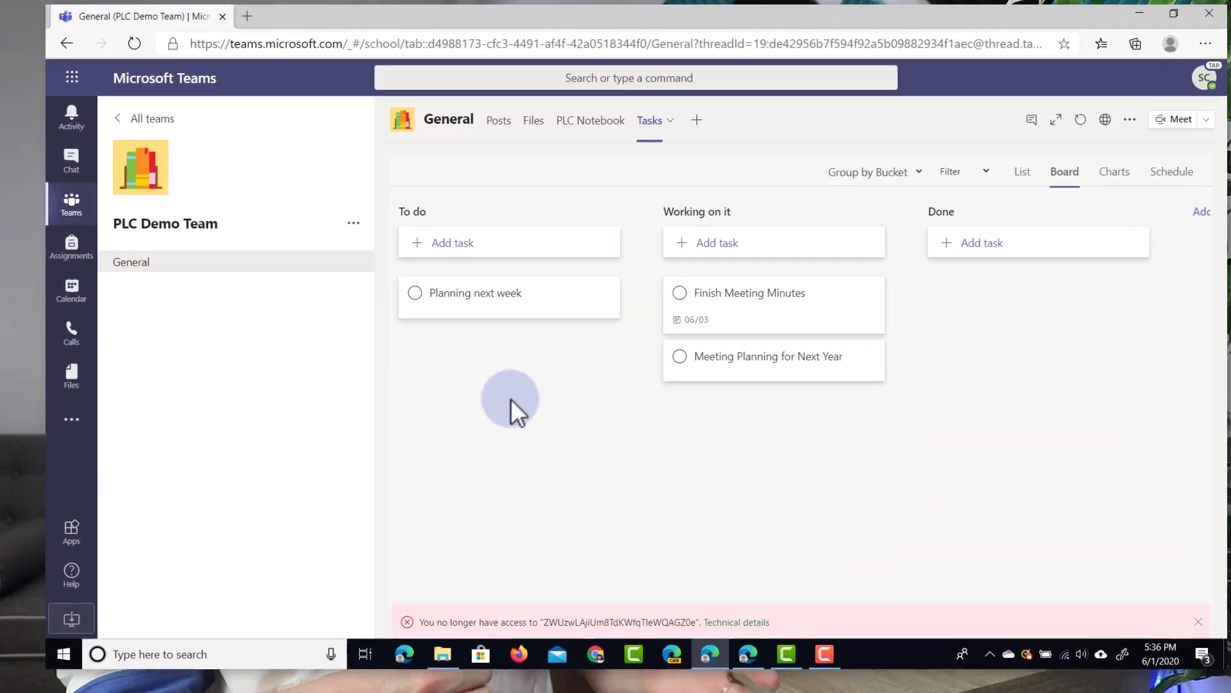
- Create a new Staff-type team named 'Demo Staff'
click(112, 120)
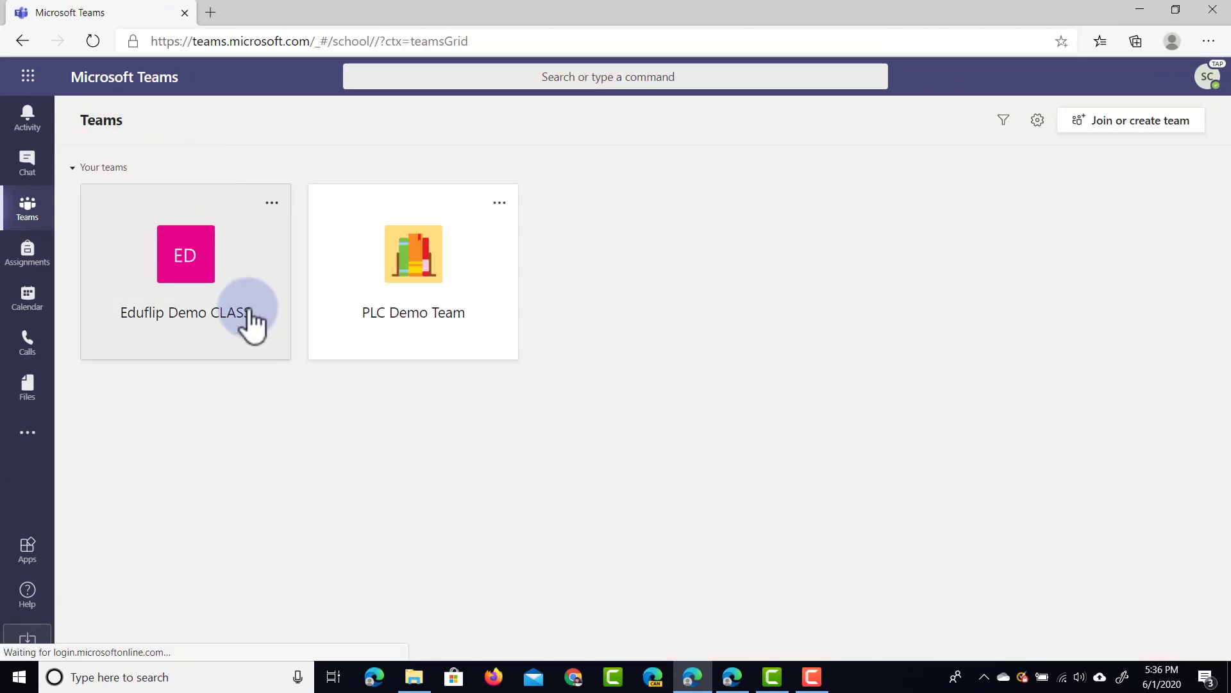
click(1149, 124)
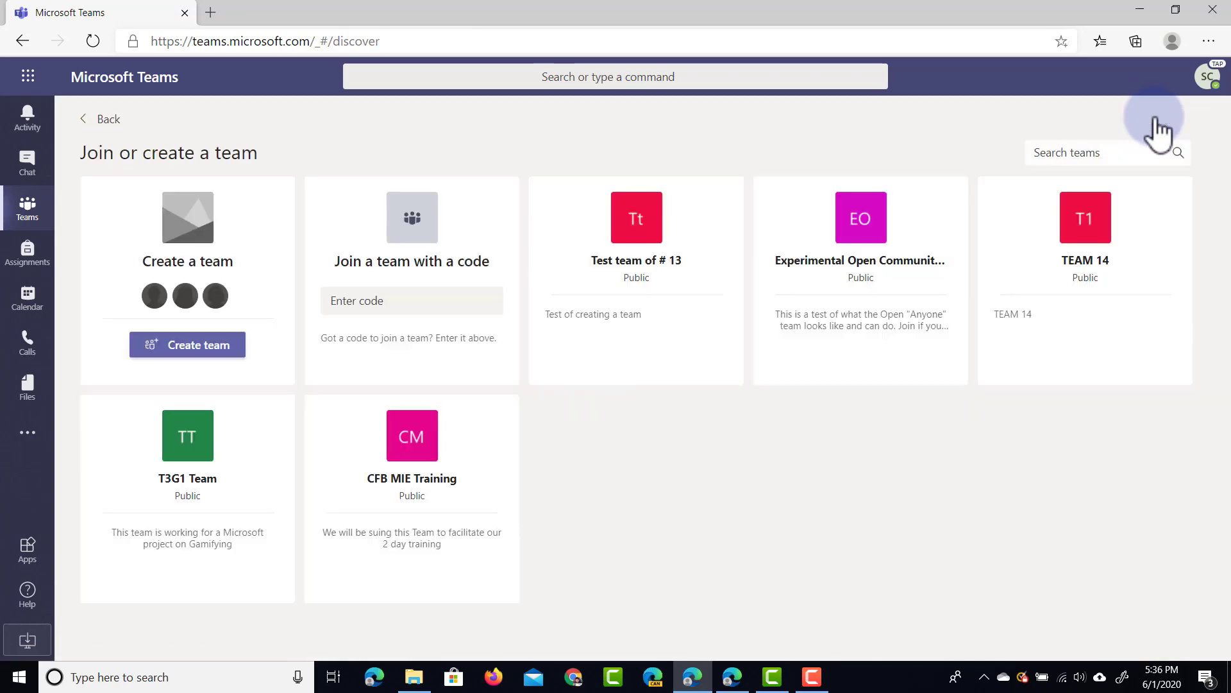
click(199, 347)
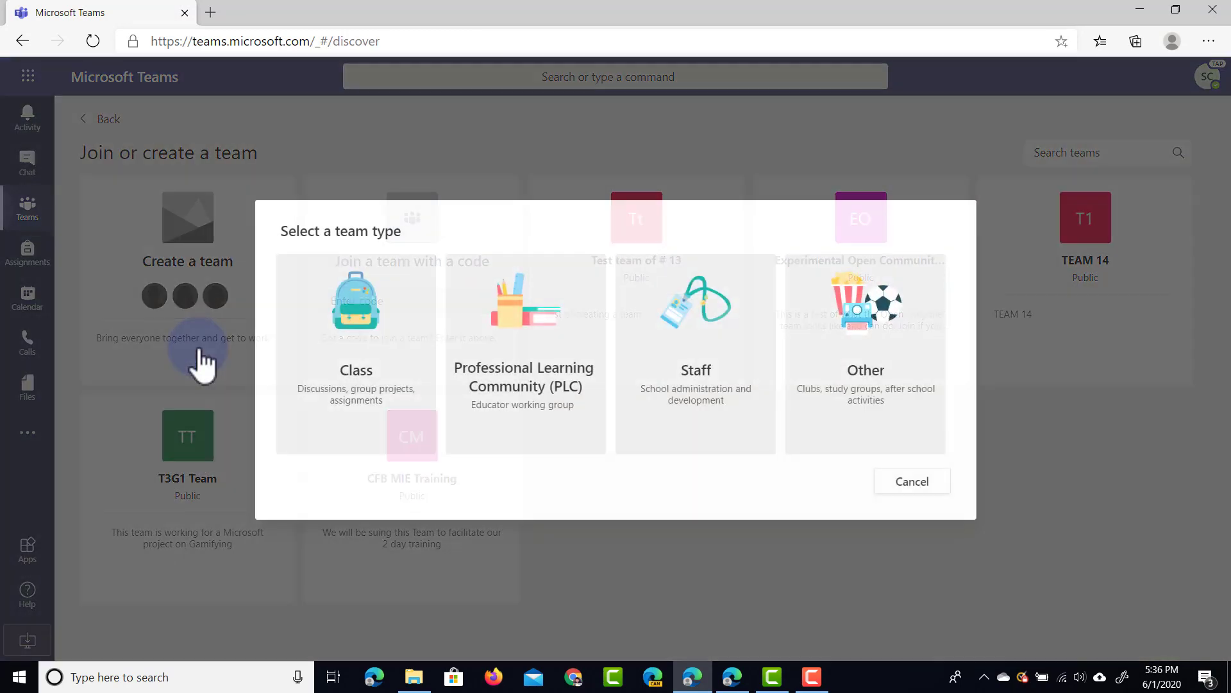
click(726, 379)
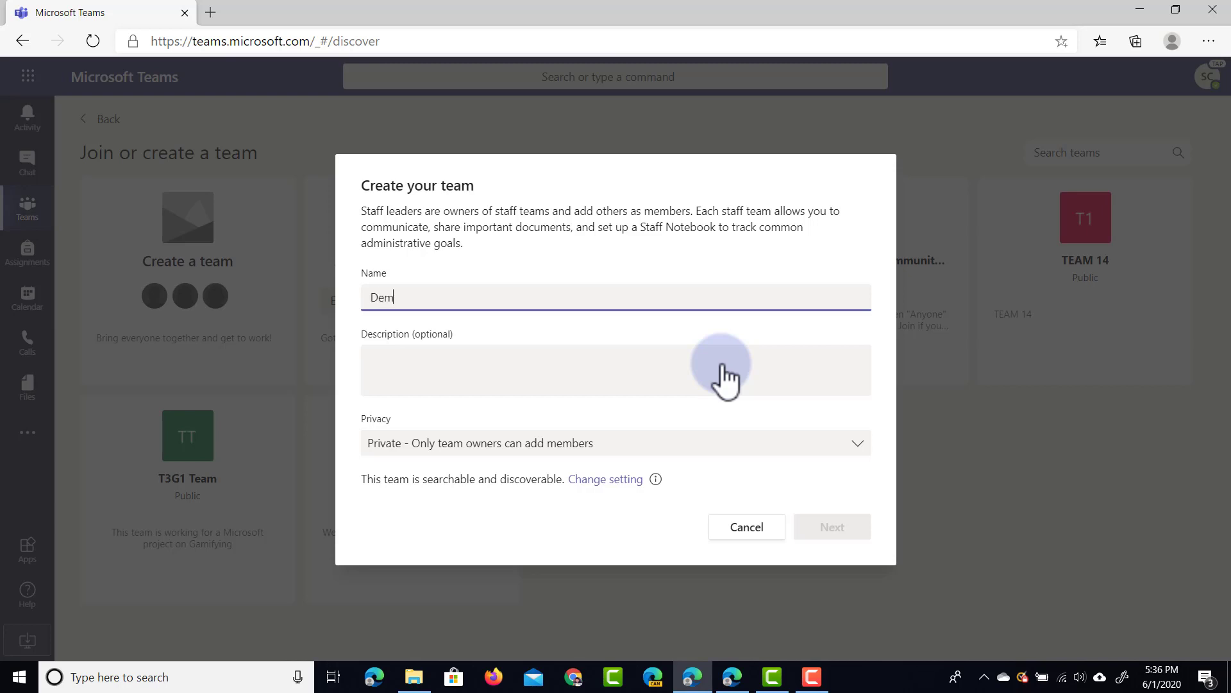
text(Demo Staff)
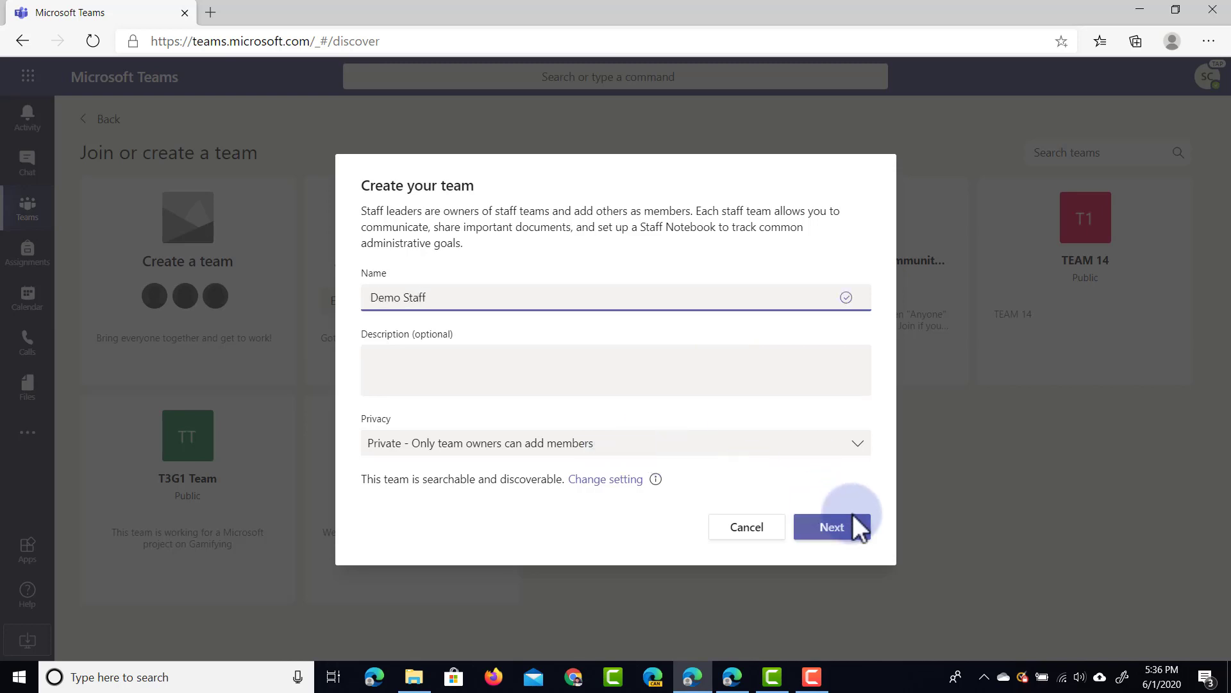
click(854, 536)
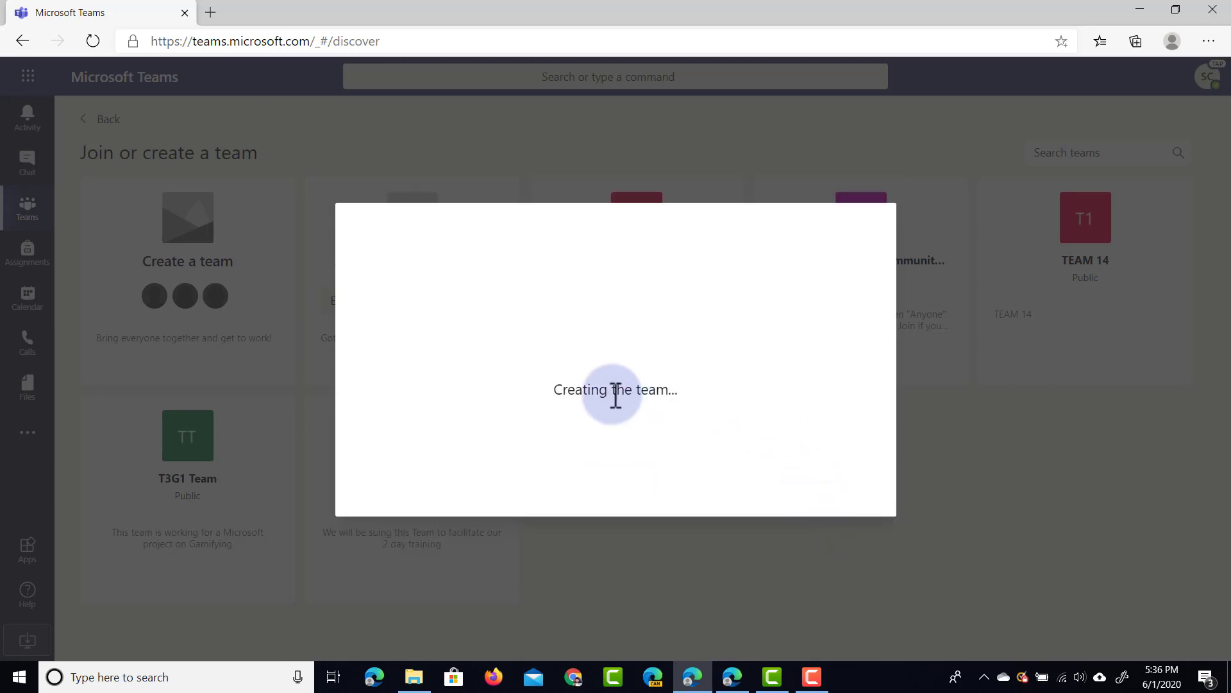
- Search 'sdc' and add the matching teacher as a Demo Staff member, then open the team
click(445, 295)
text(sdc)
click(463, 327)
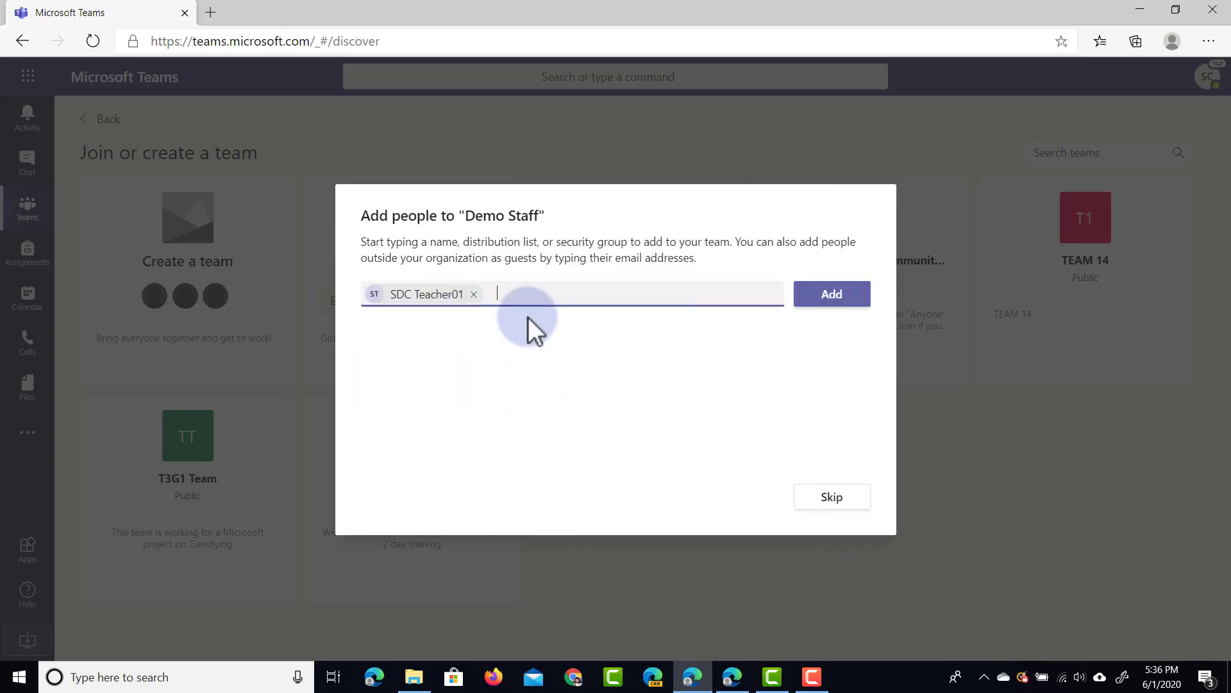
click(839, 301)
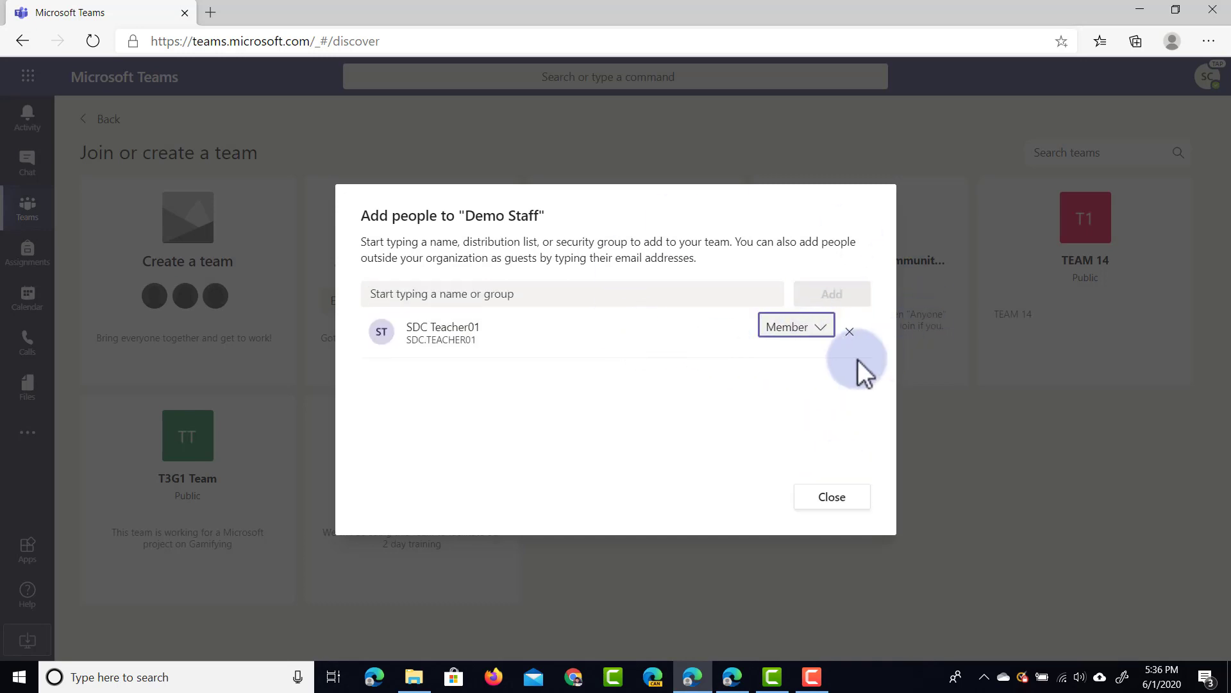
click(842, 502)
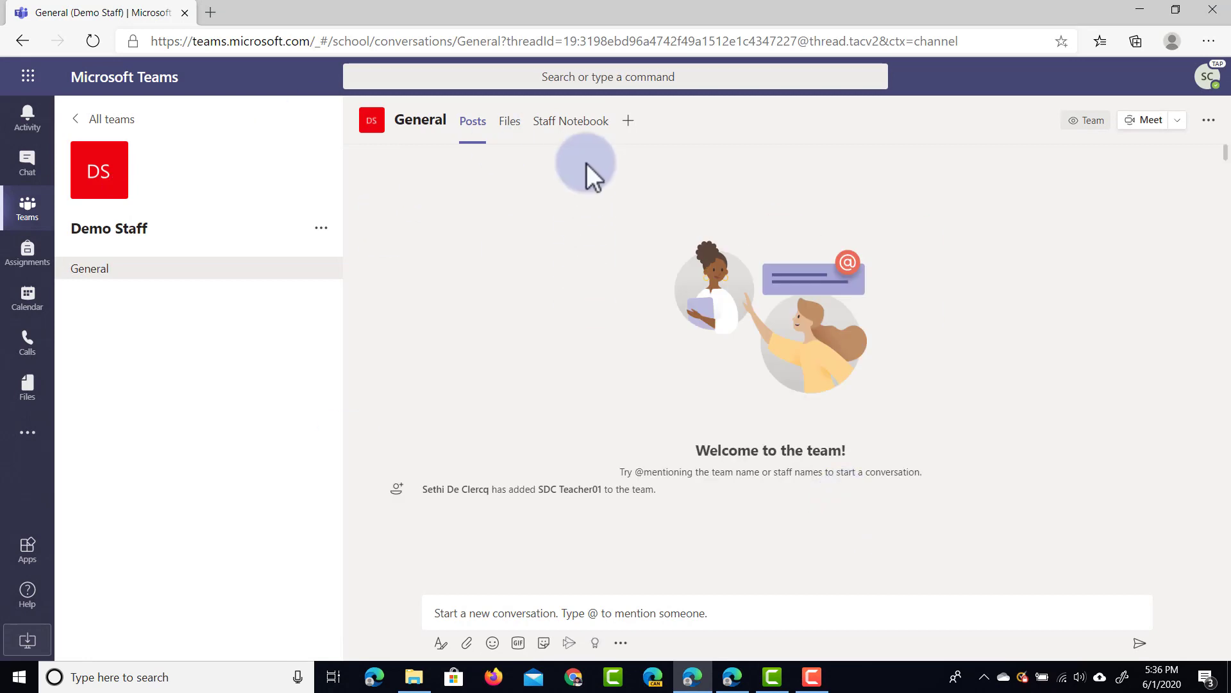
- Create a blank OneNote Staff Notebook for Demo Staff with the suggested staff member sections
click(574, 127)
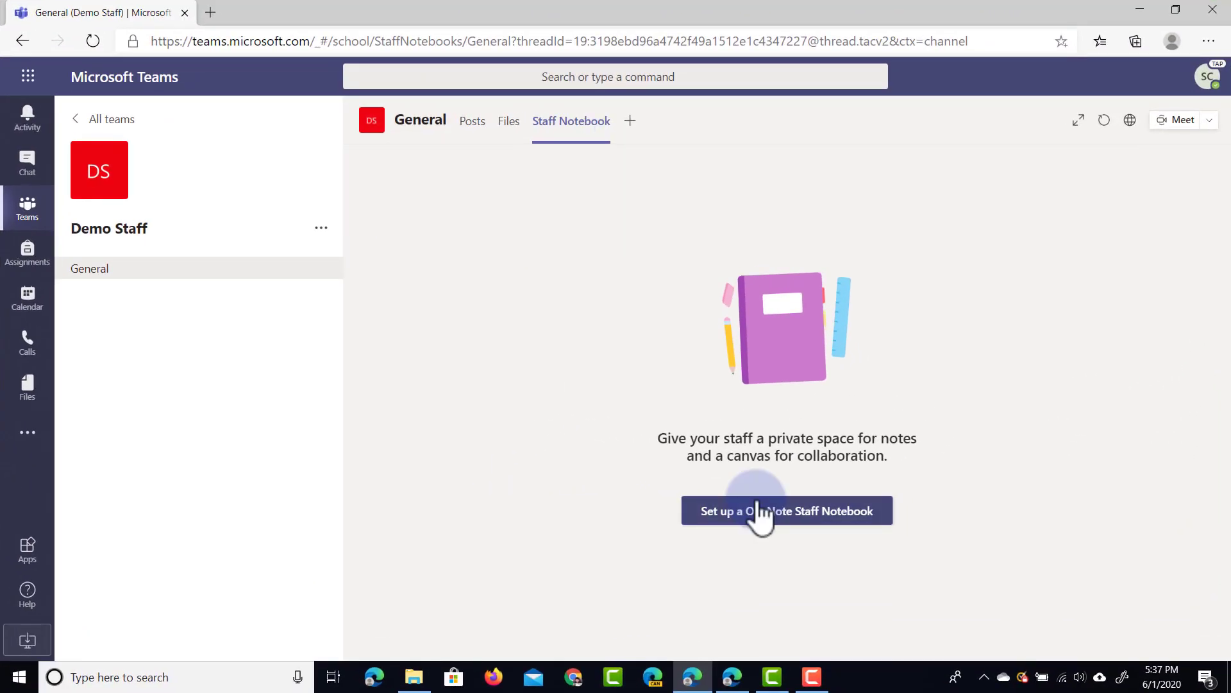
click(764, 530)
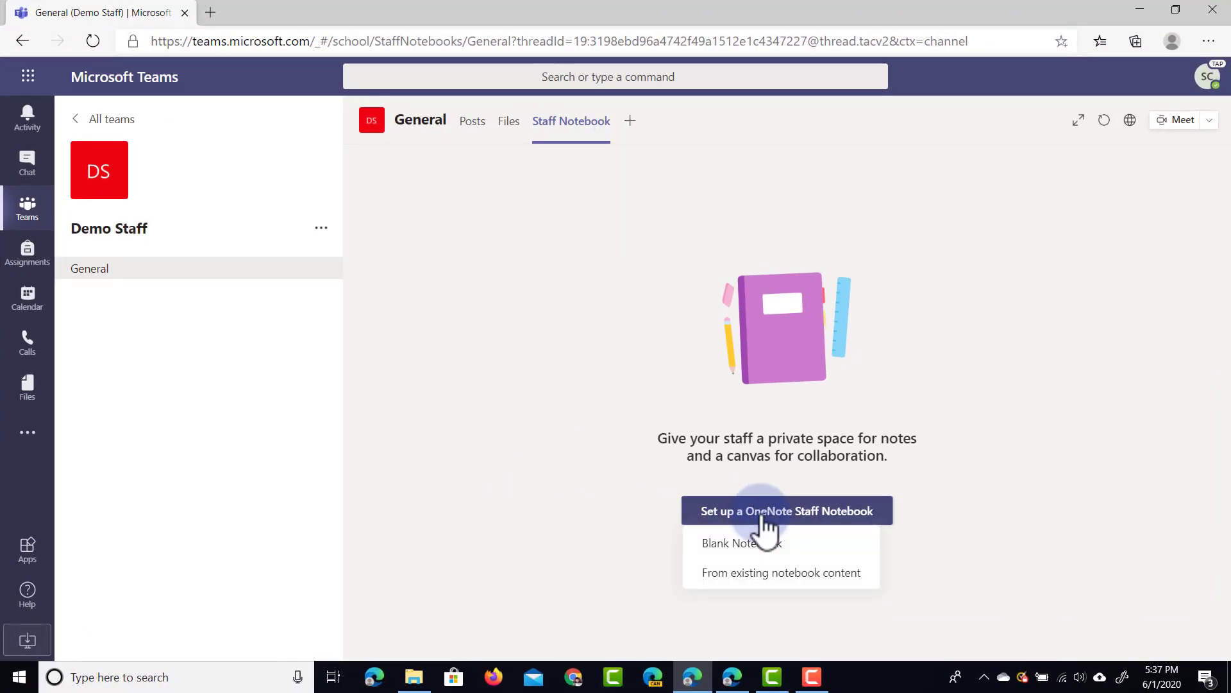
click(768, 545)
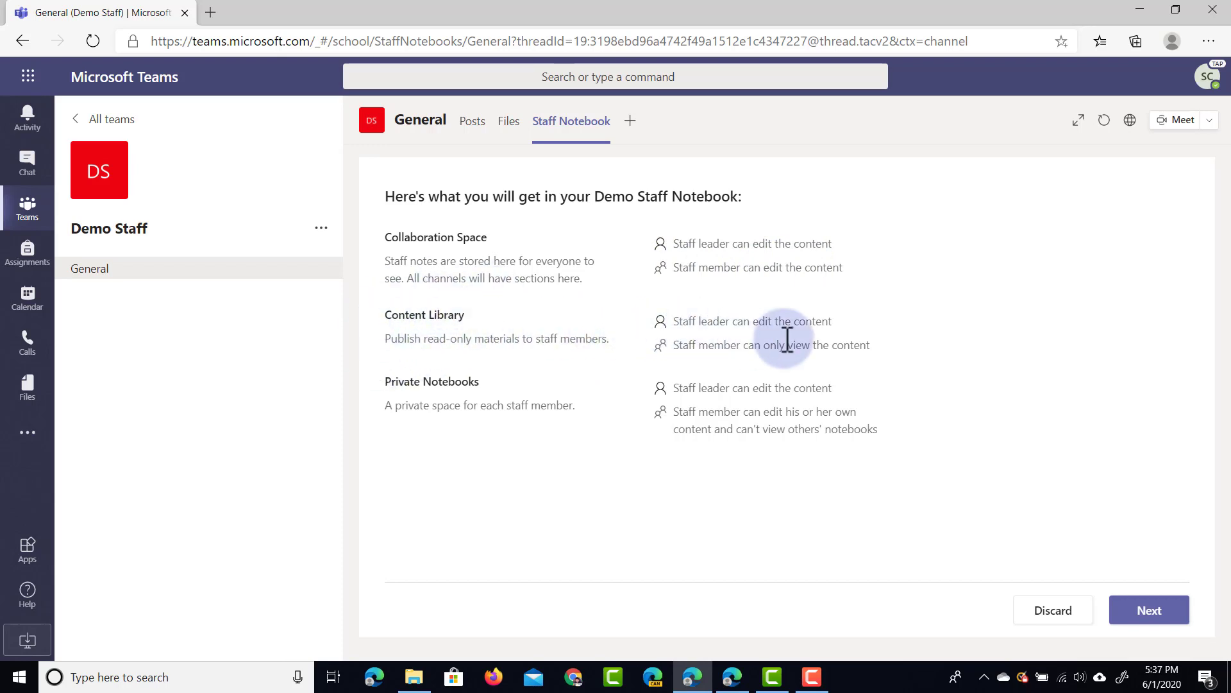
click(1148, 610)
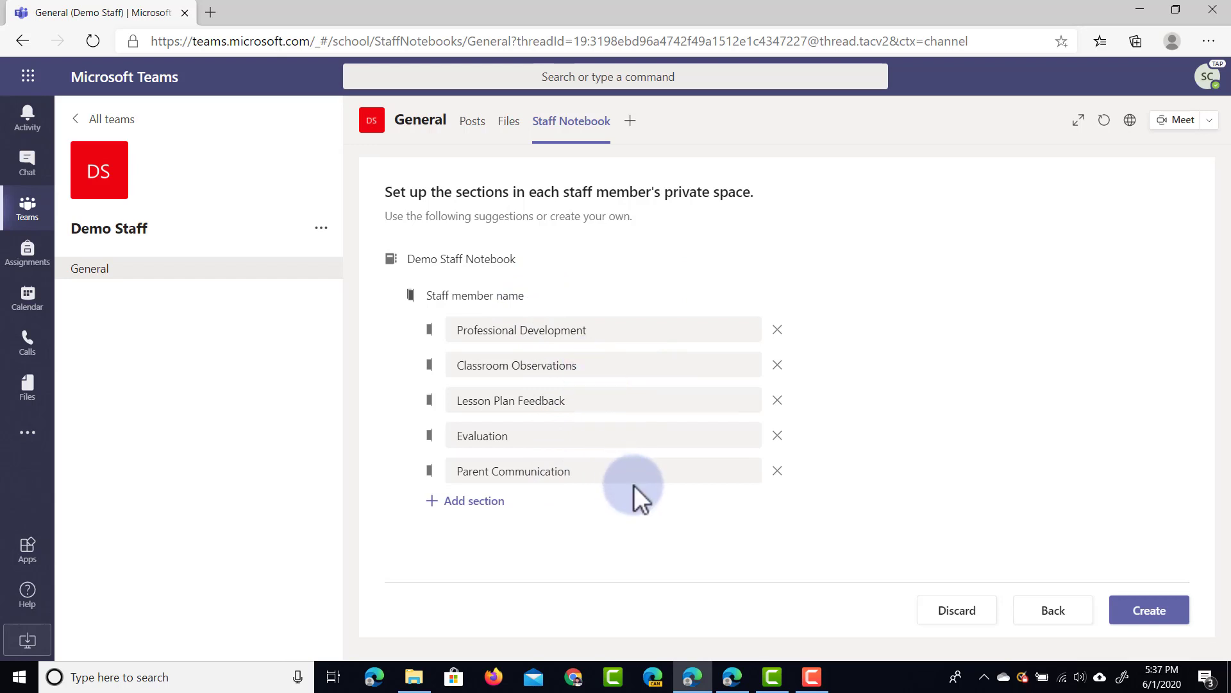
click(1148, 609)
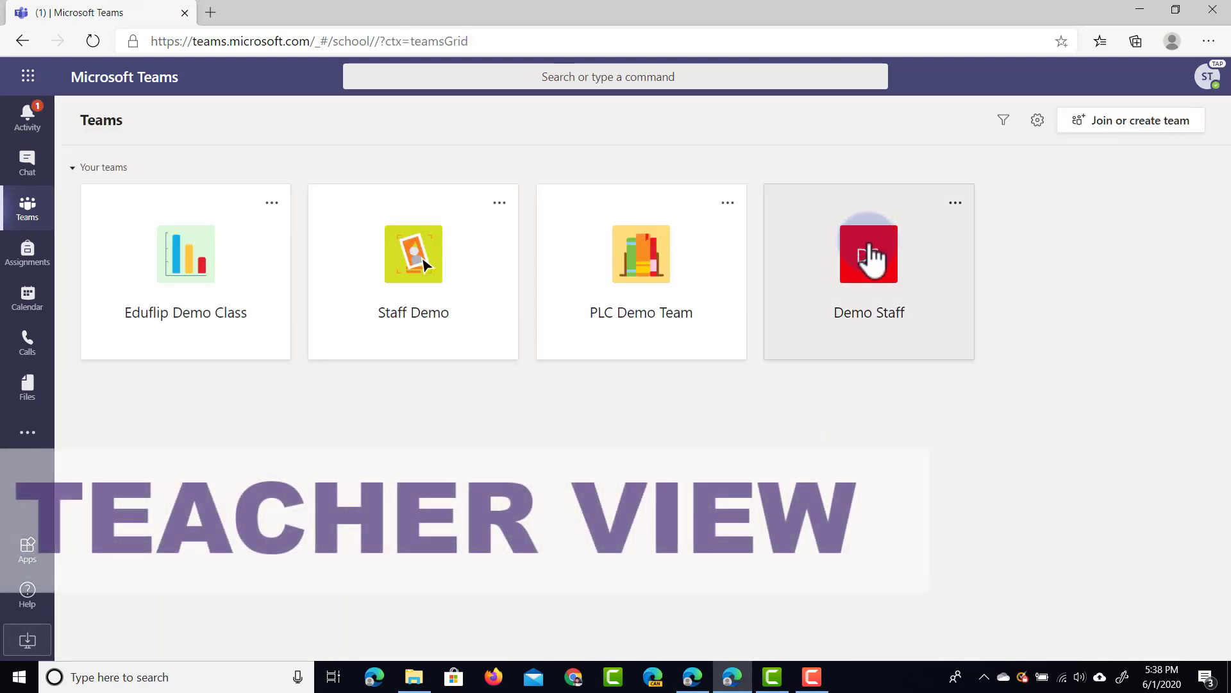
- As the teacher, post 'Hello everyone' in Demo Staff's General channel and open its Staff Notebook
click(870, 260)
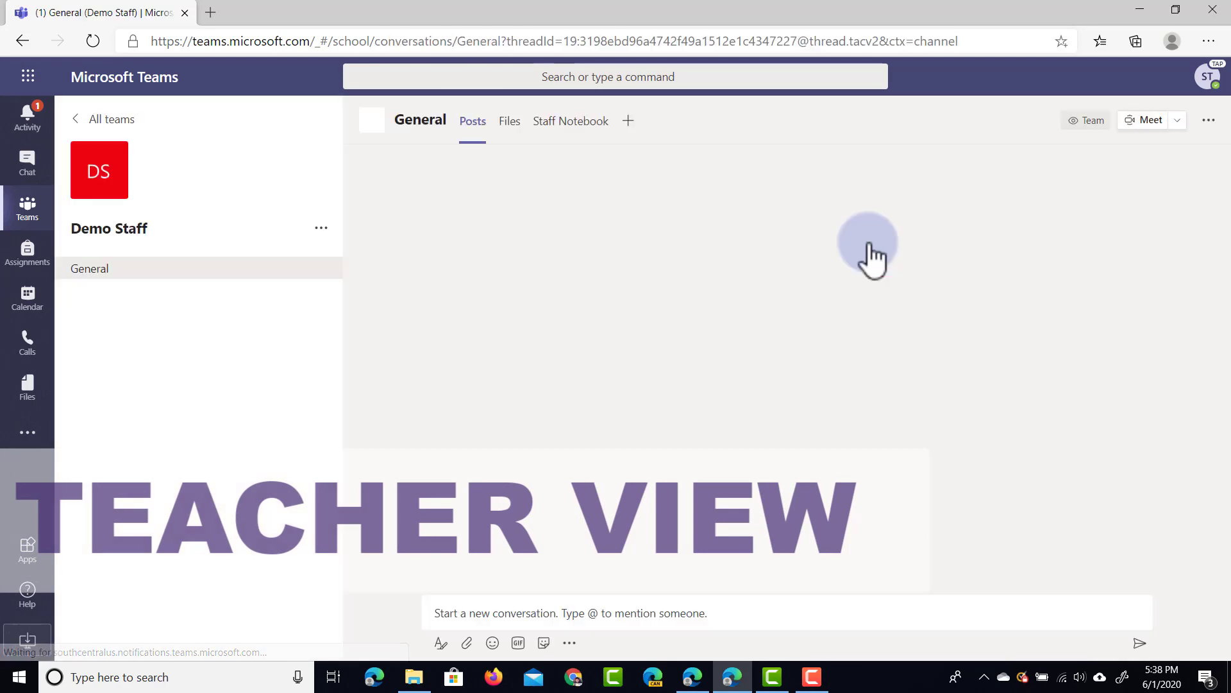
click(574, 605)
text(Hello everyone)
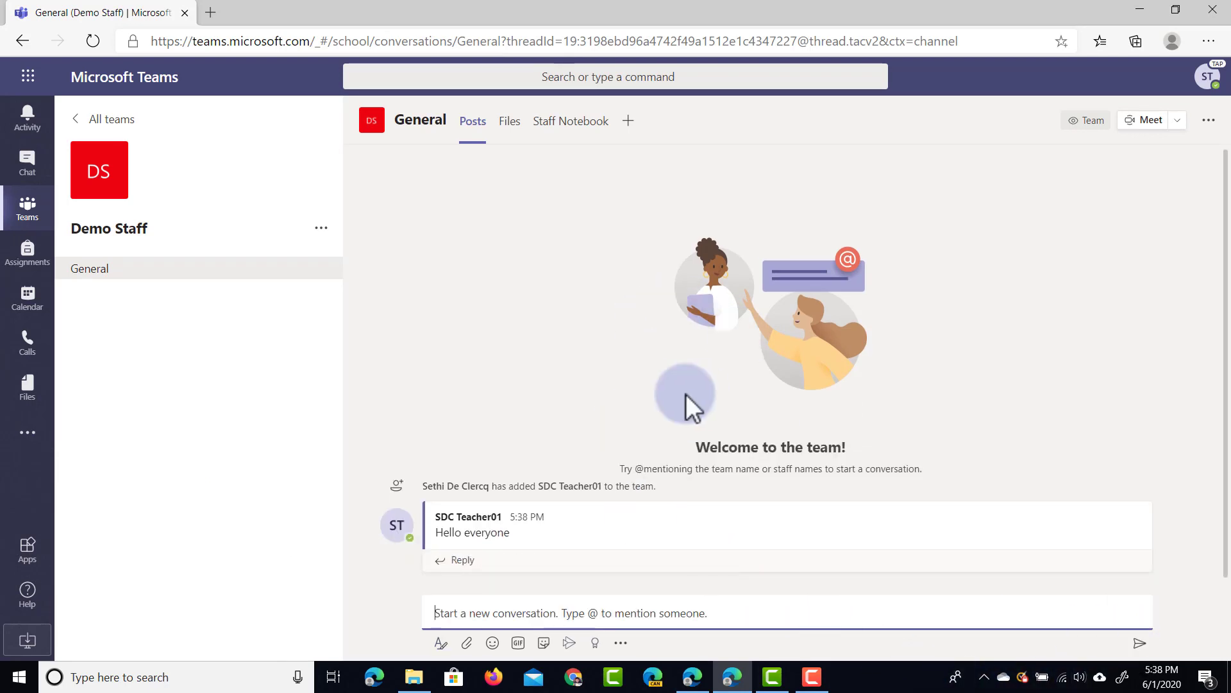
click(555, 132)
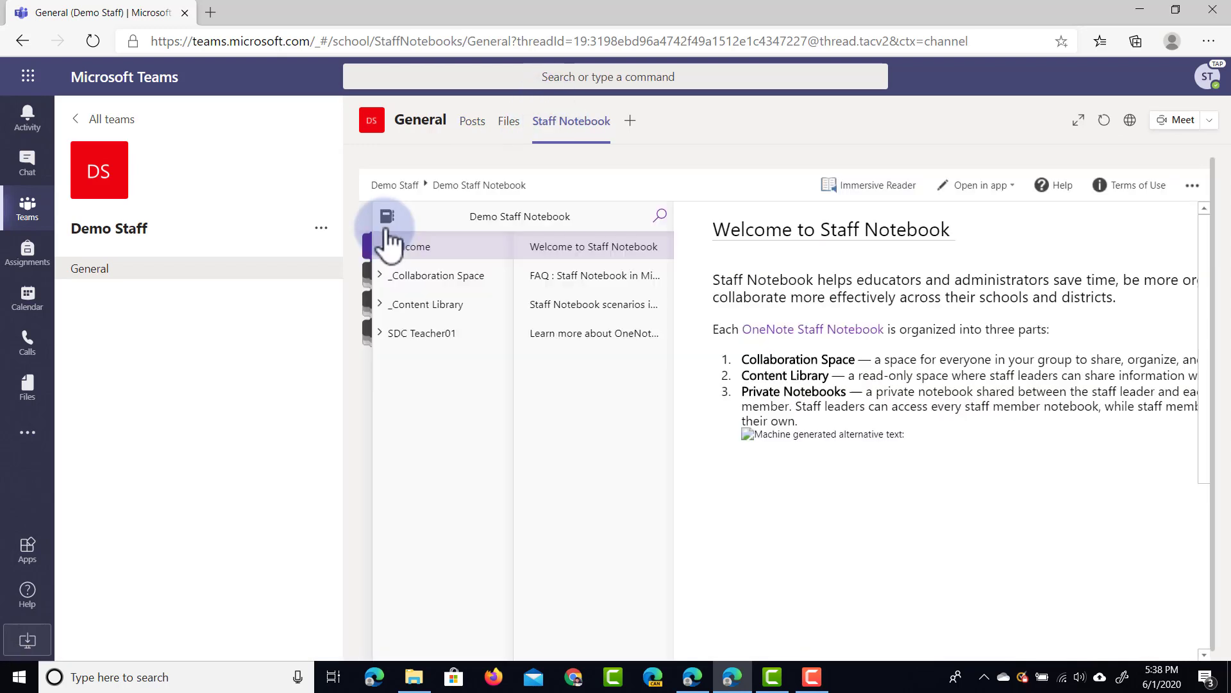
- Expand _Collaboration Space and _Content Library, then open the Policies and Procedures page
click(450, 277)
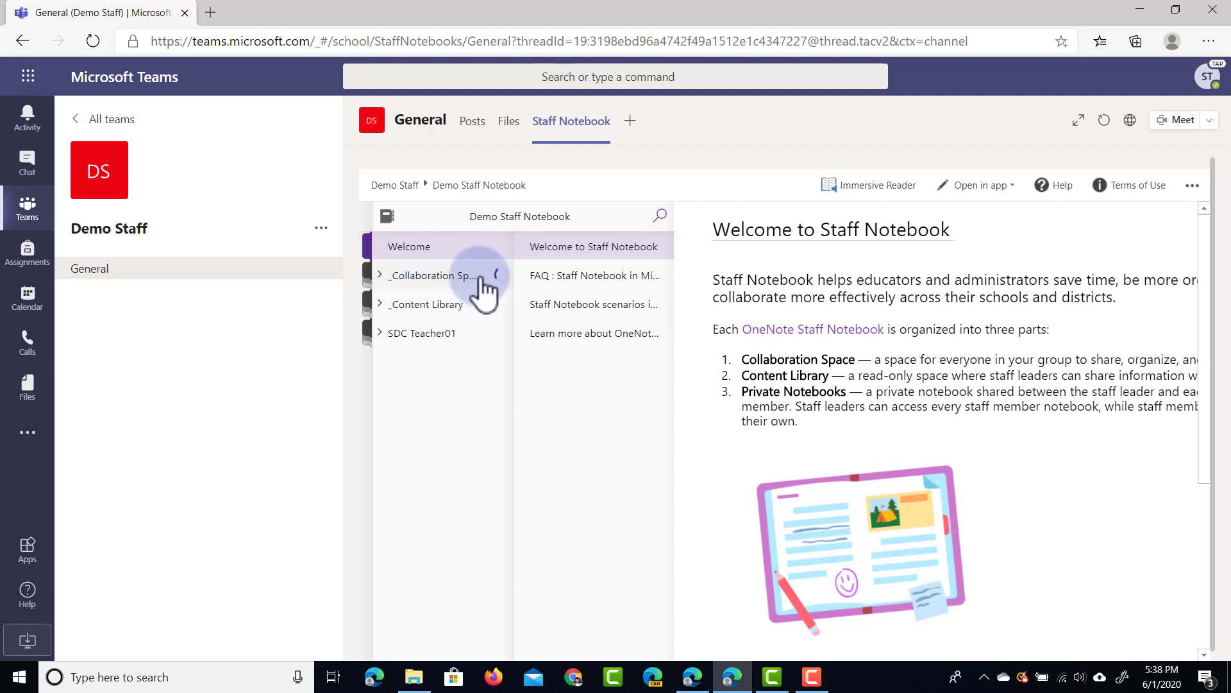
click(429, 419)
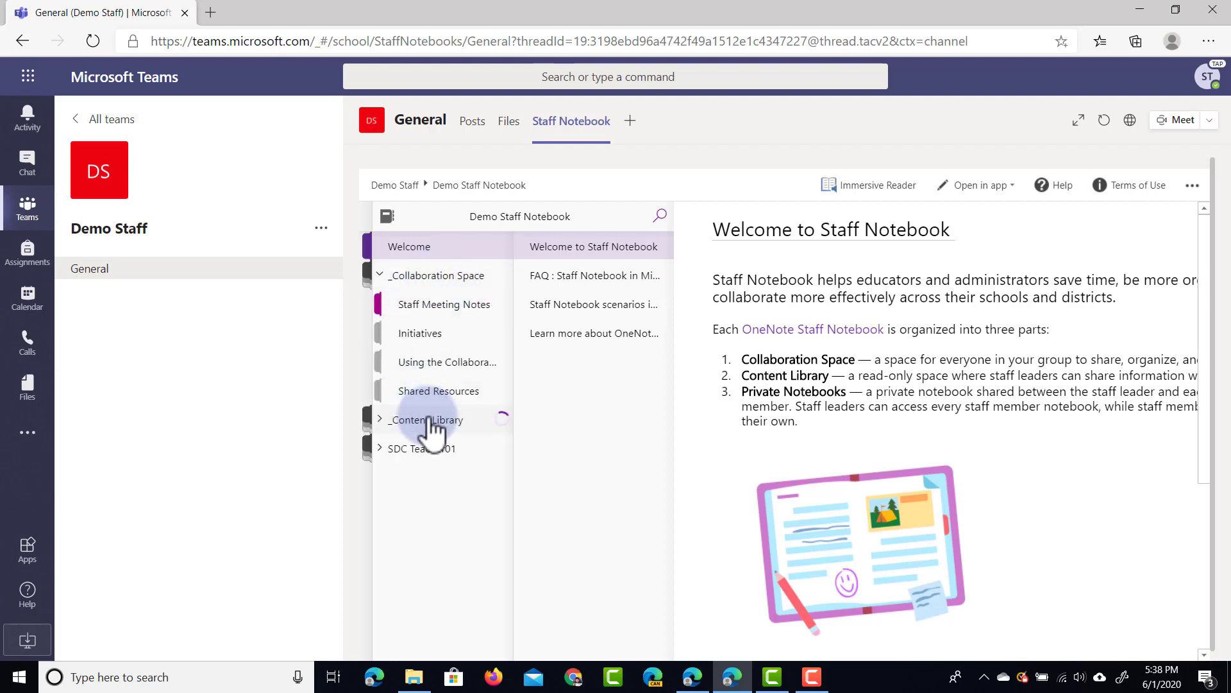
click(437, 450)
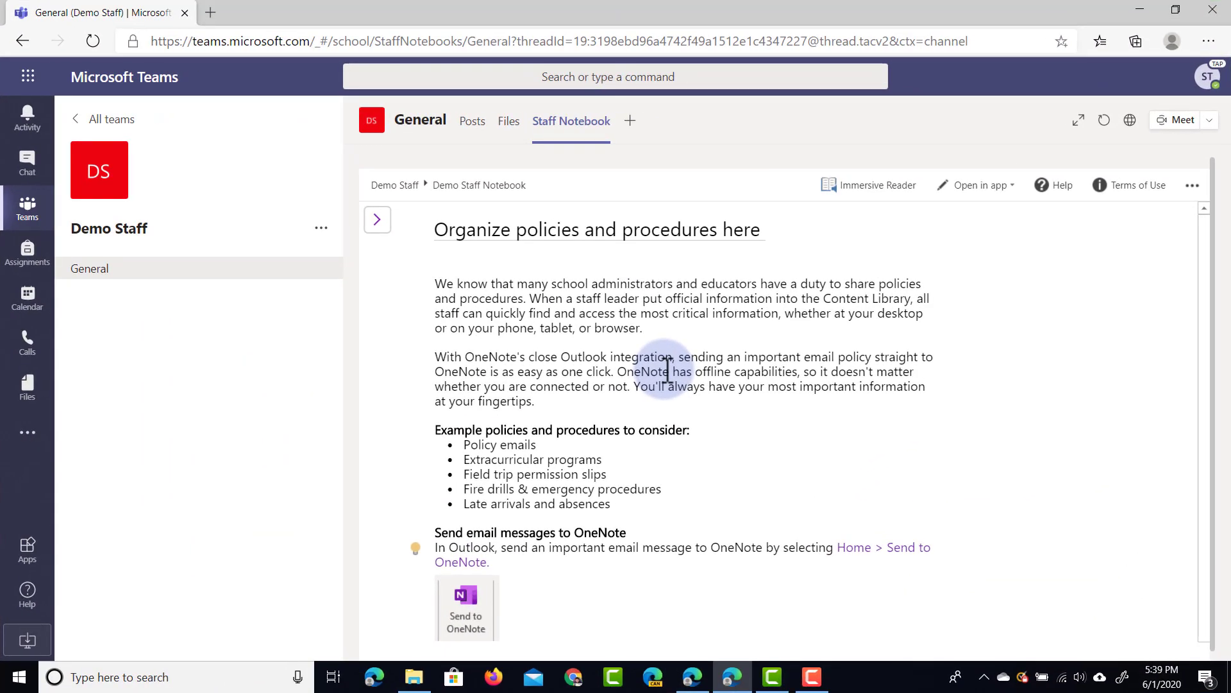
- Browse the list of apps available as channel tabs, then return to the All teams overview
click(631, 122)
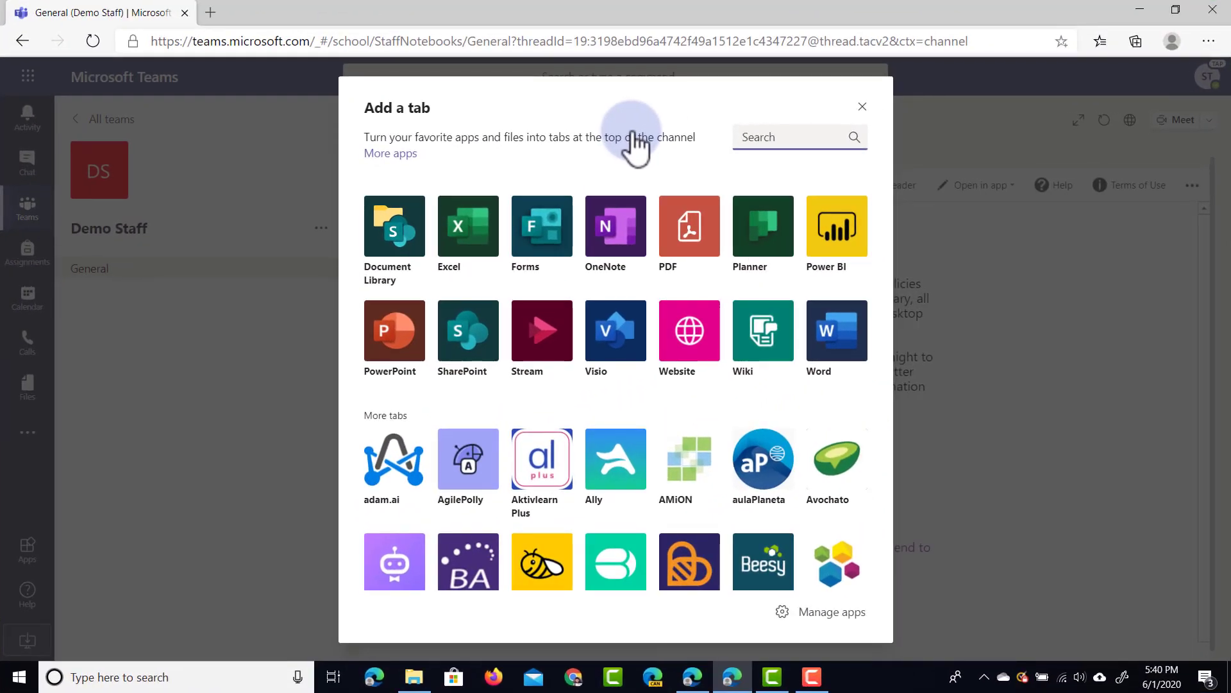
click(862, 107)
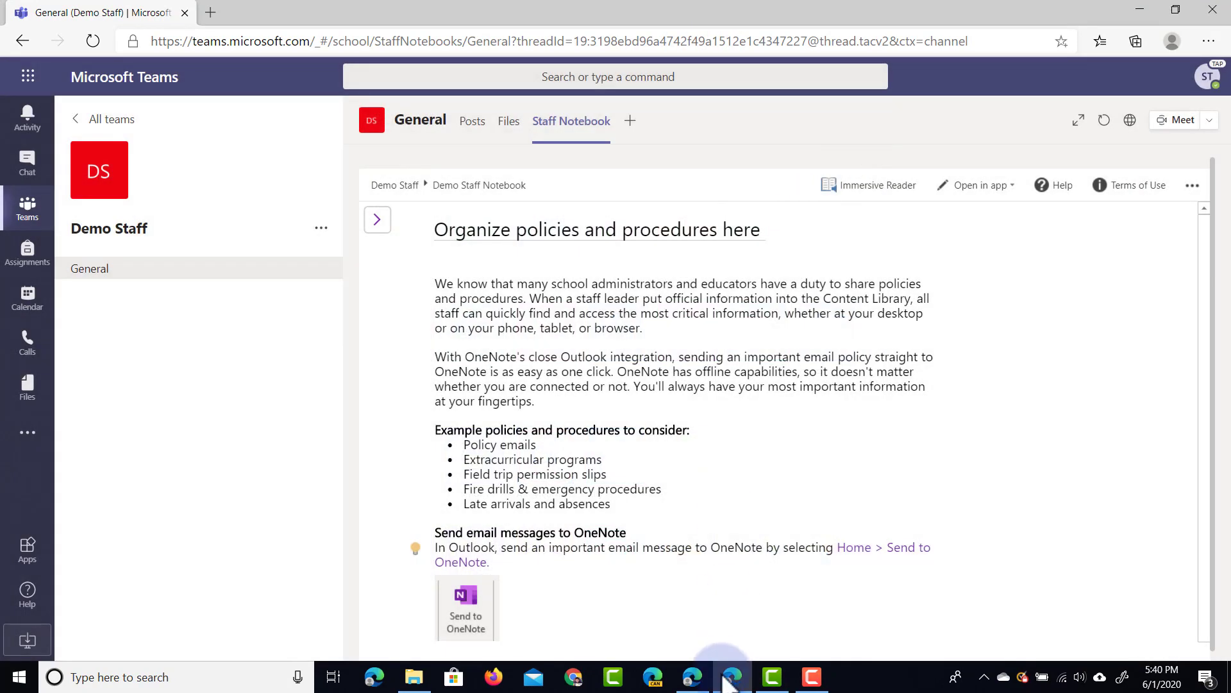
click(87, 119)
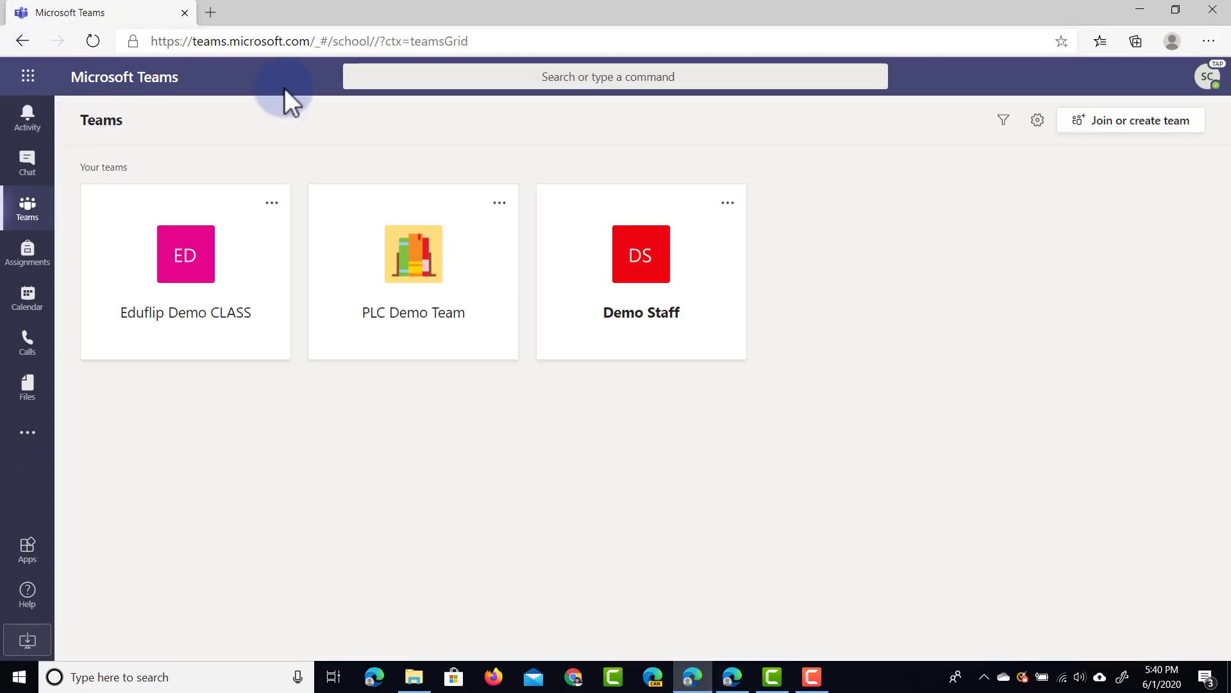
- Create a private team of type Other named 'Demo Study Group'
click(1134, 122)
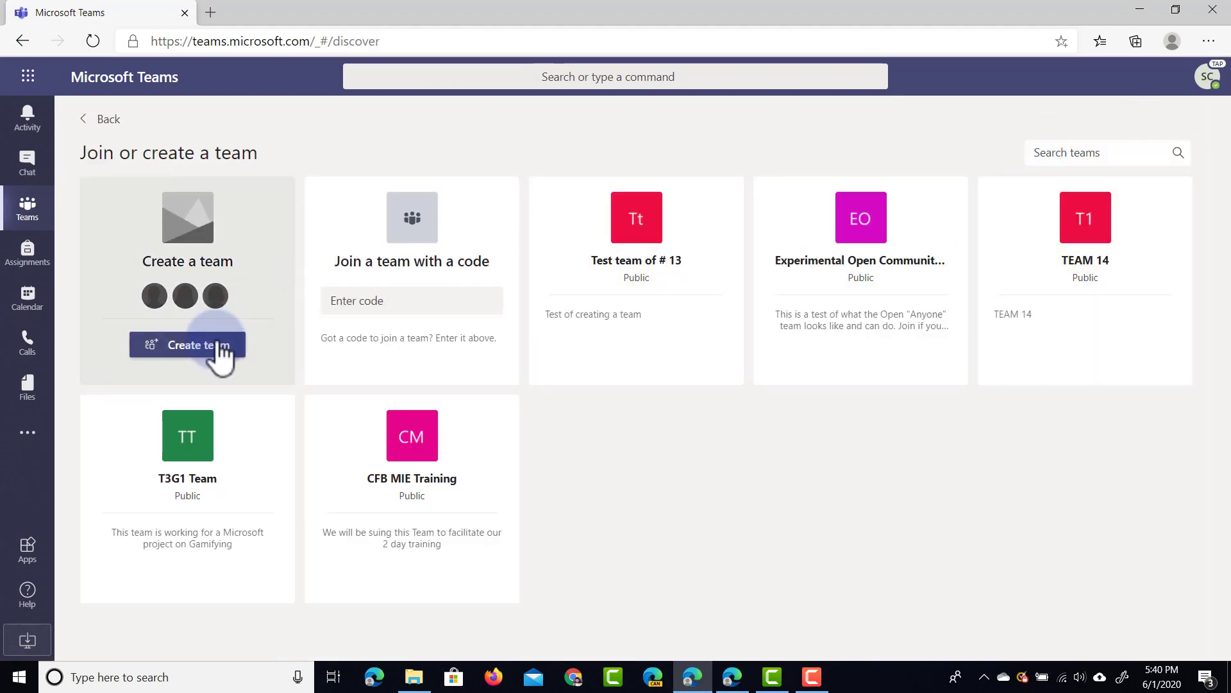
click(213, 347)
click(883, 337)
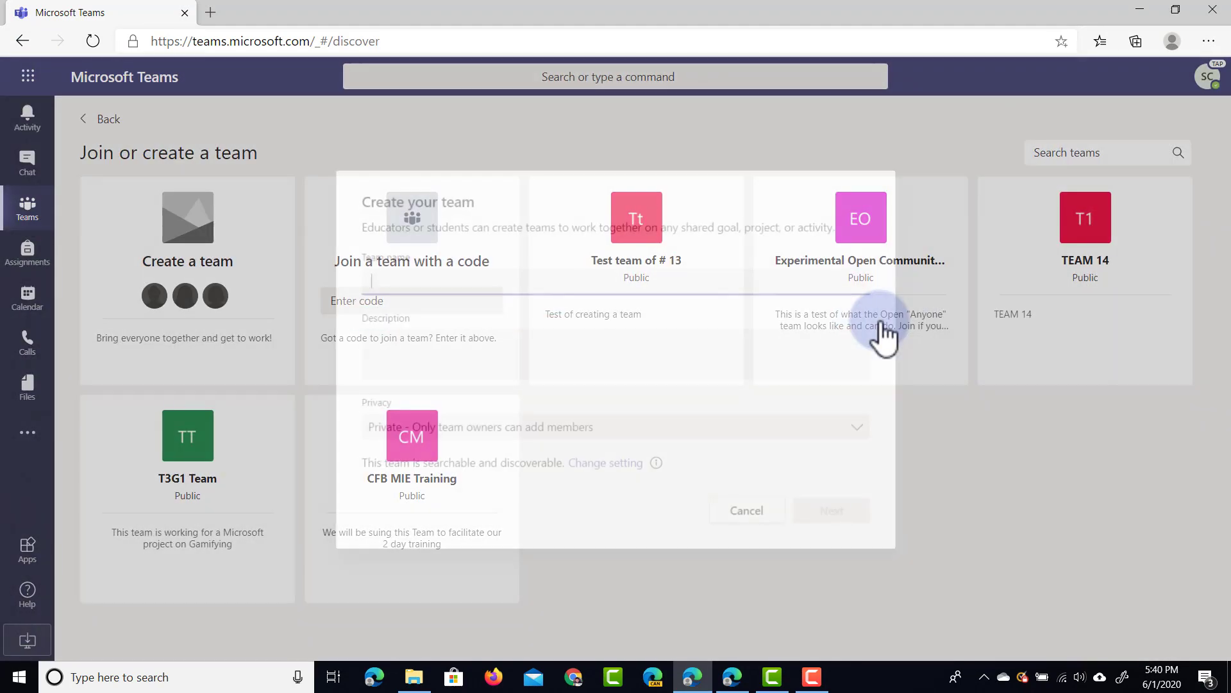
click(476, 280)
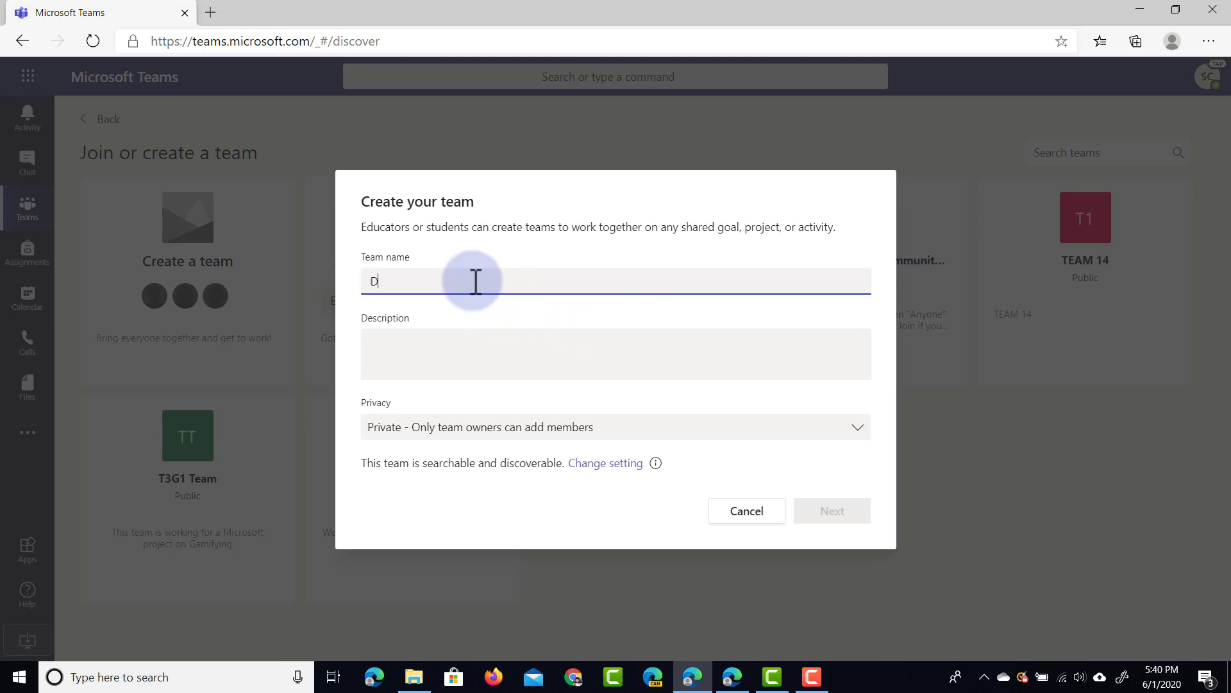
text(Demo Stydy)
key(BackSpace)
key(BackSpace)
key(BackSpace)
text(udy Group)
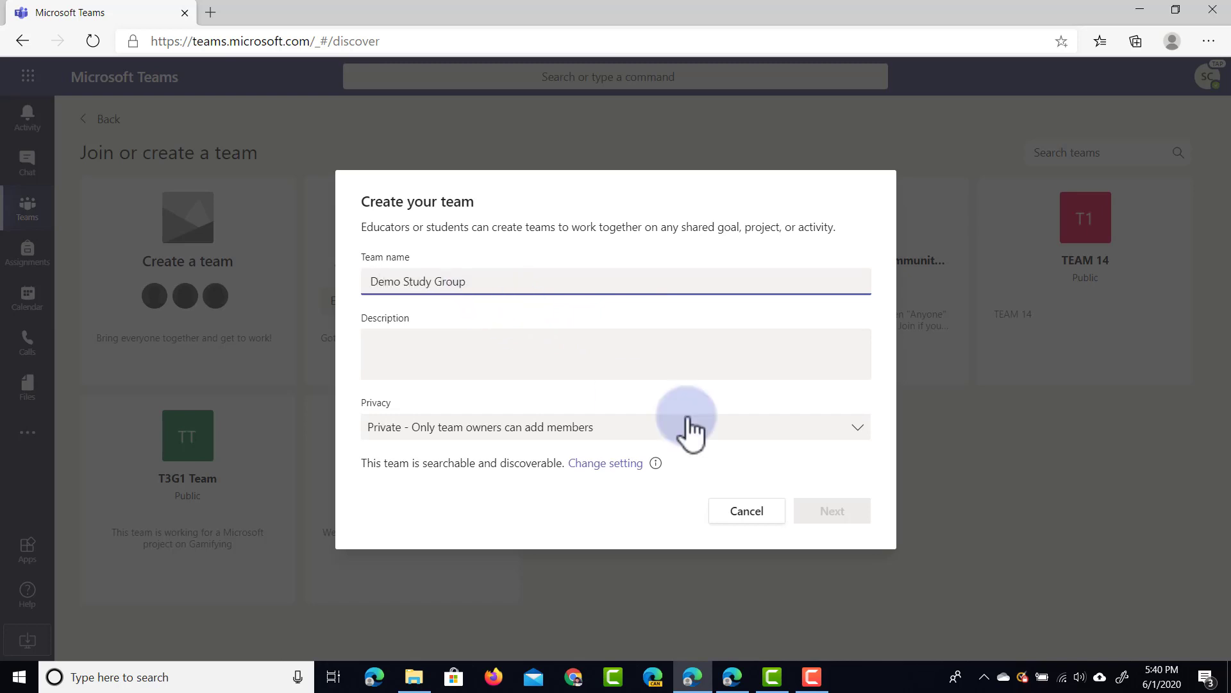
click(832, 511)
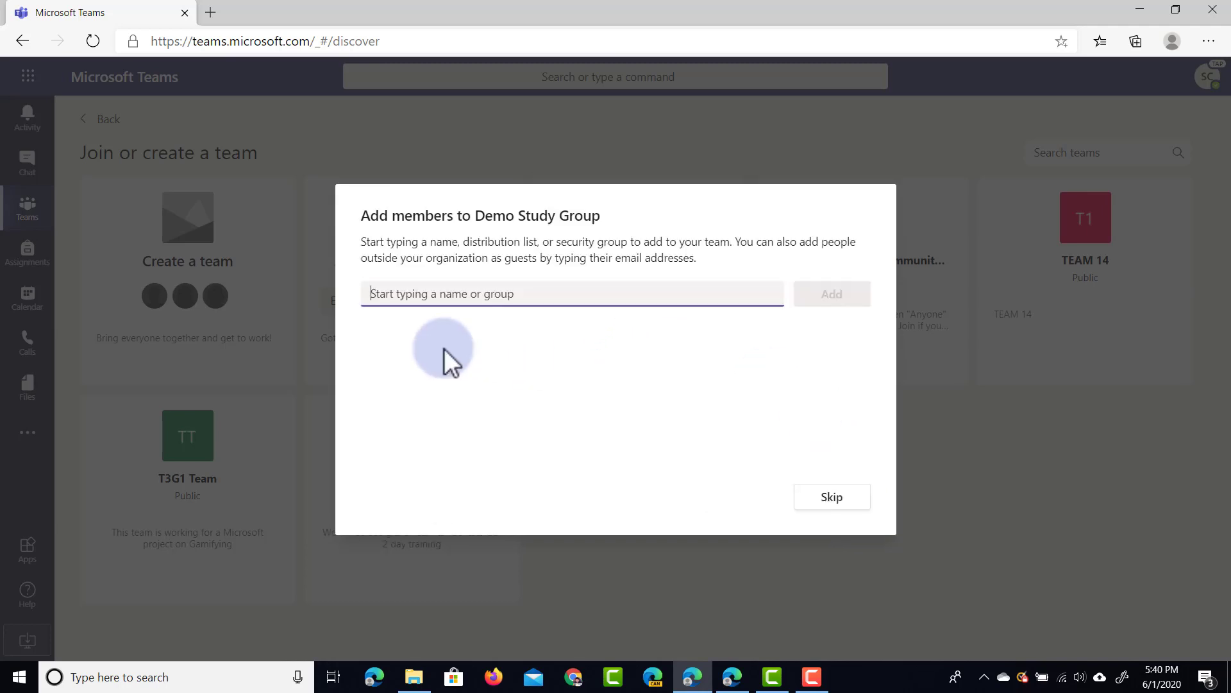
- Search 'sdc' and add the teacher demo account to the team
text(sdc)
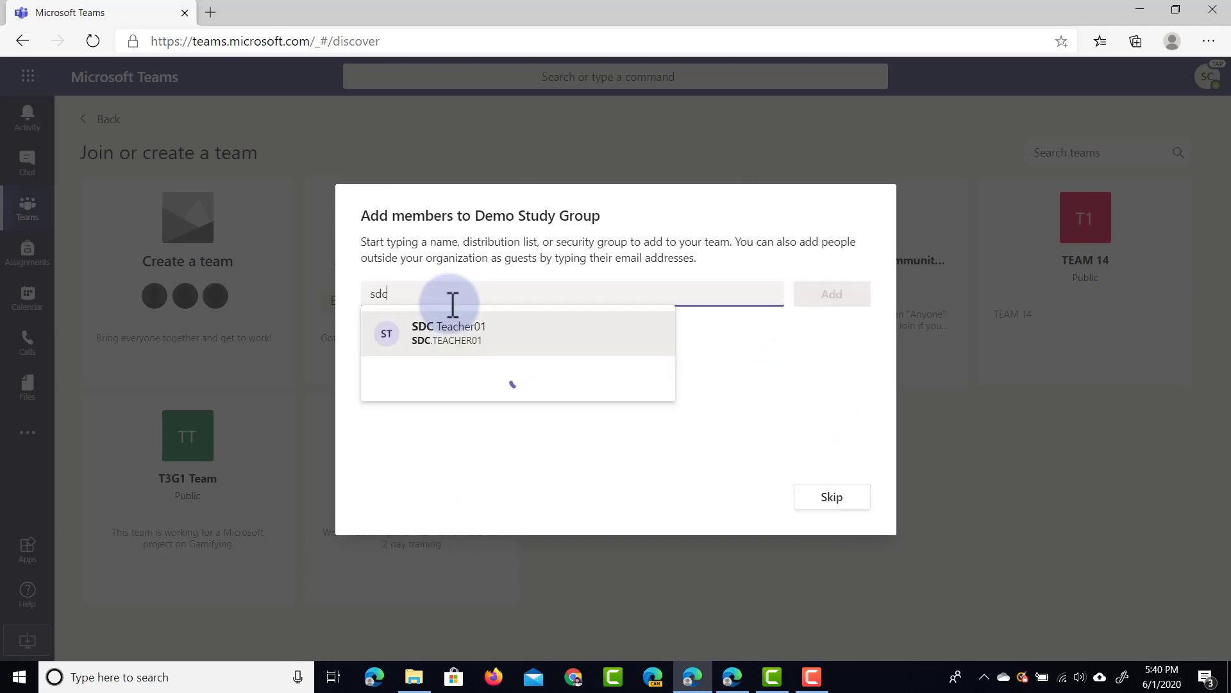
click(474, 332)
click(830, 309)
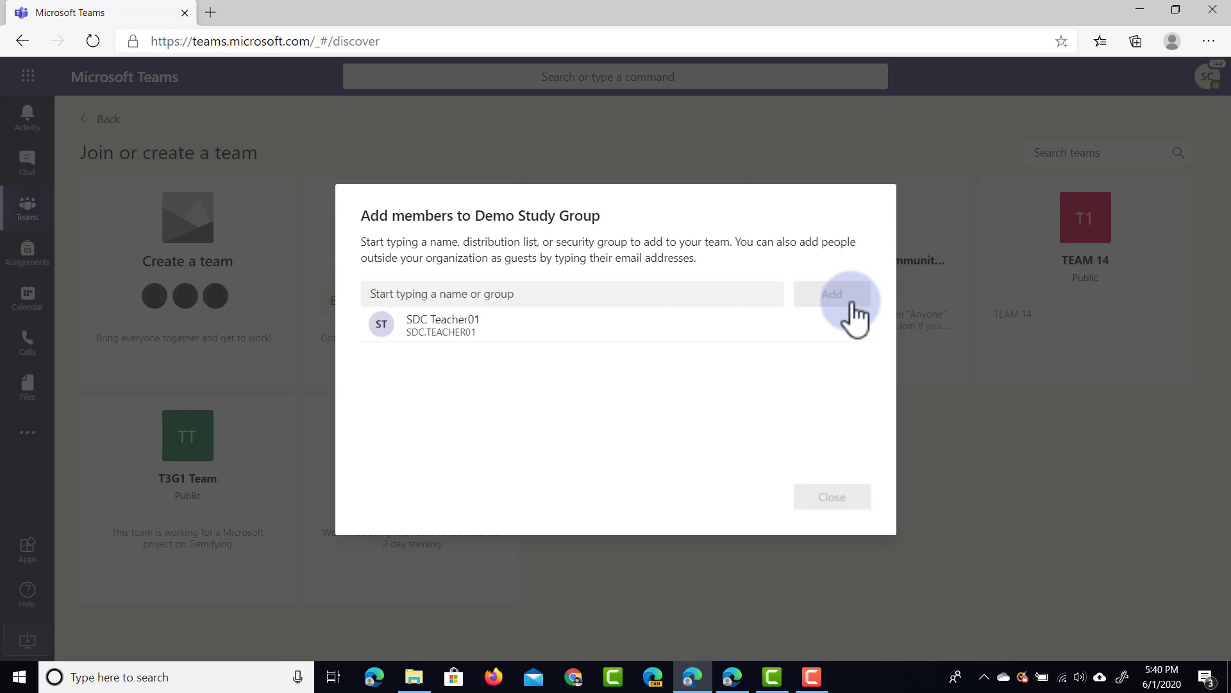
- Add the student demo account, keep its role as Member, and finish adding people
click(634, 289)
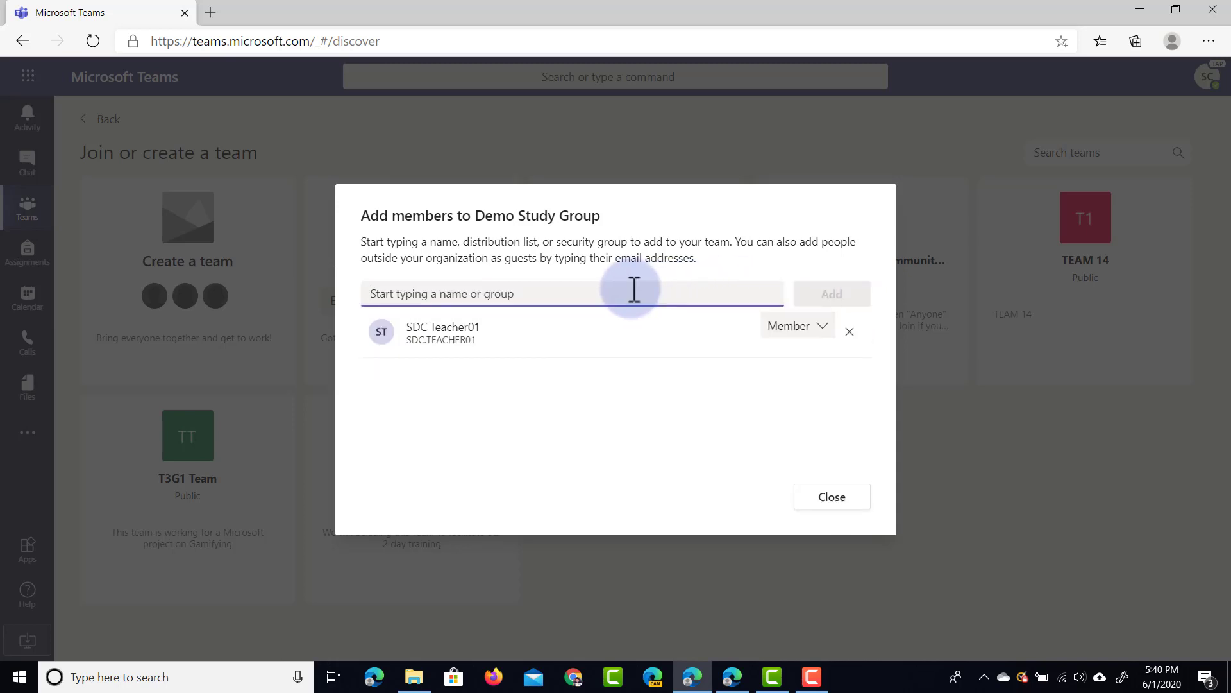
text(sdc.s)
click(482, 341)
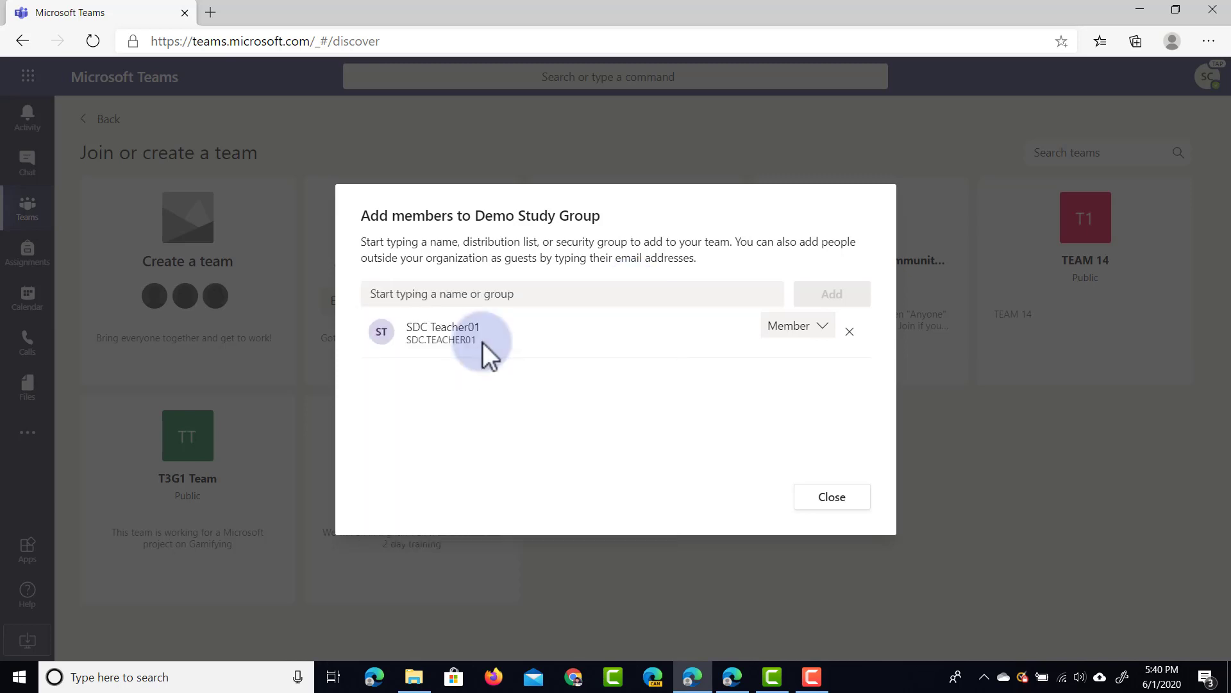
click(826, 302)
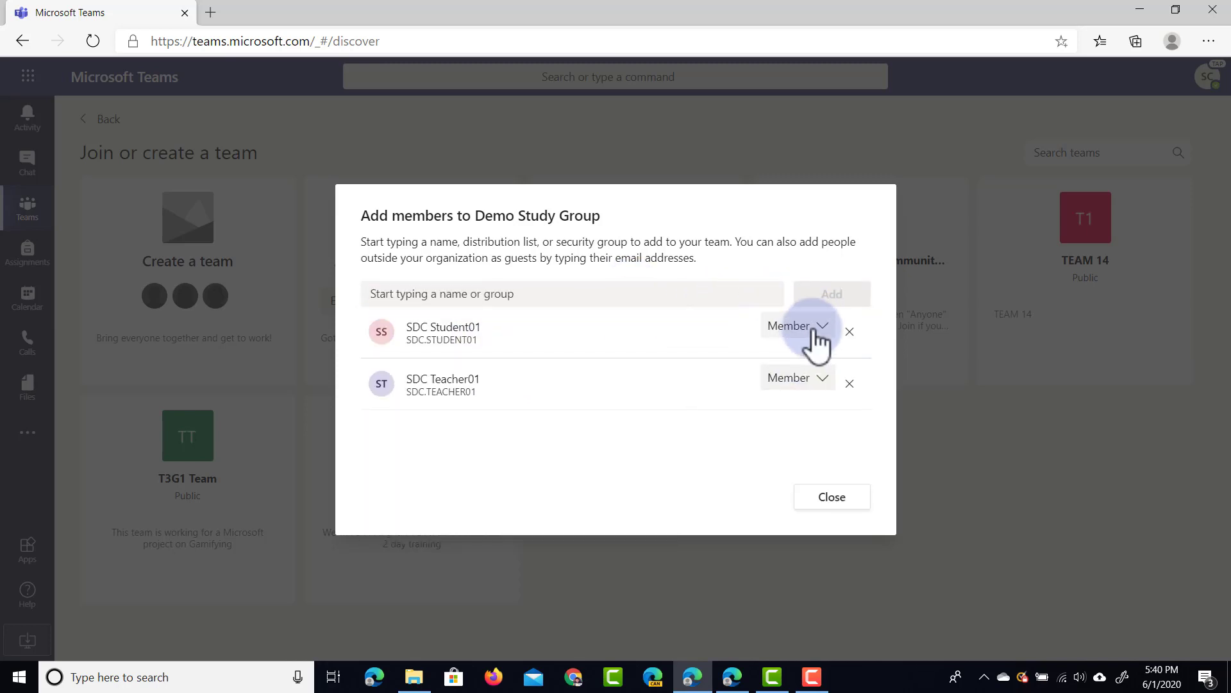
click(819, 340)
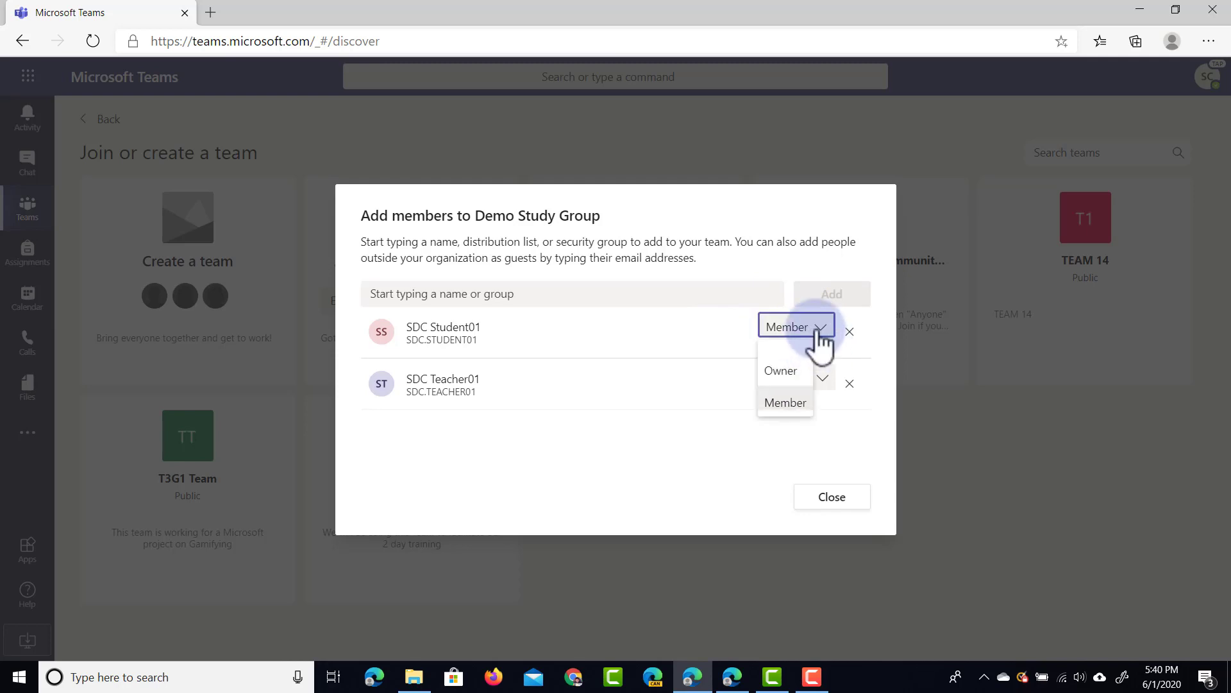
click(818, 344)
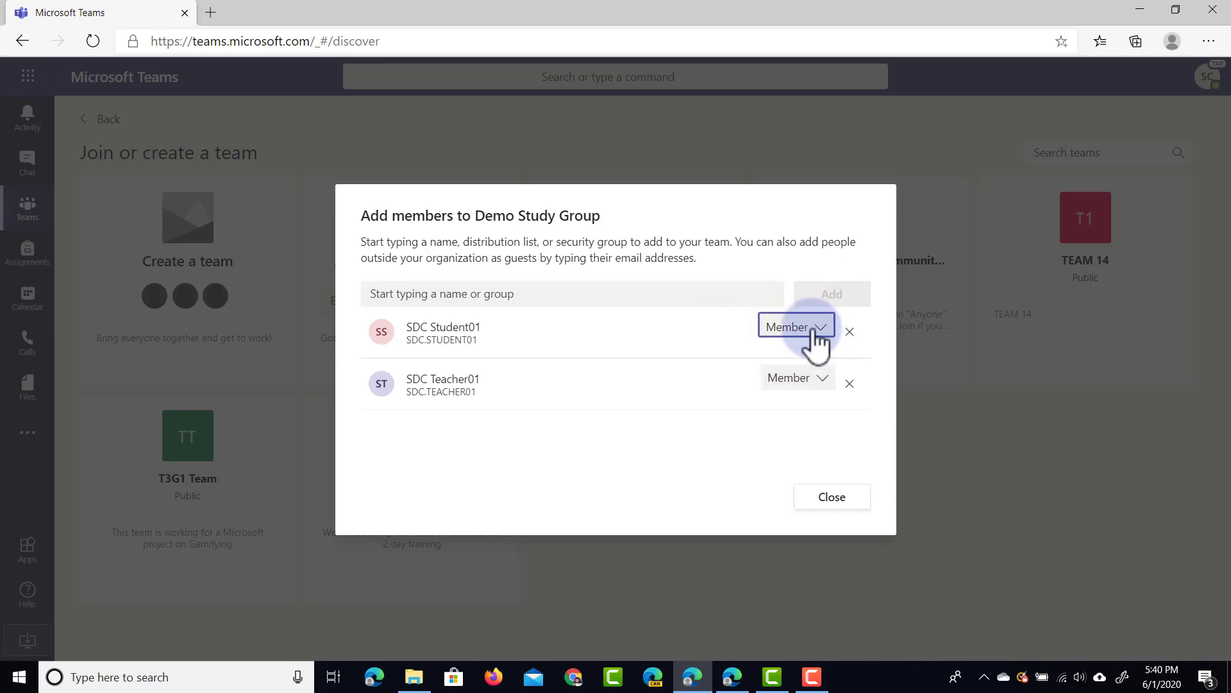
click(832, 498)
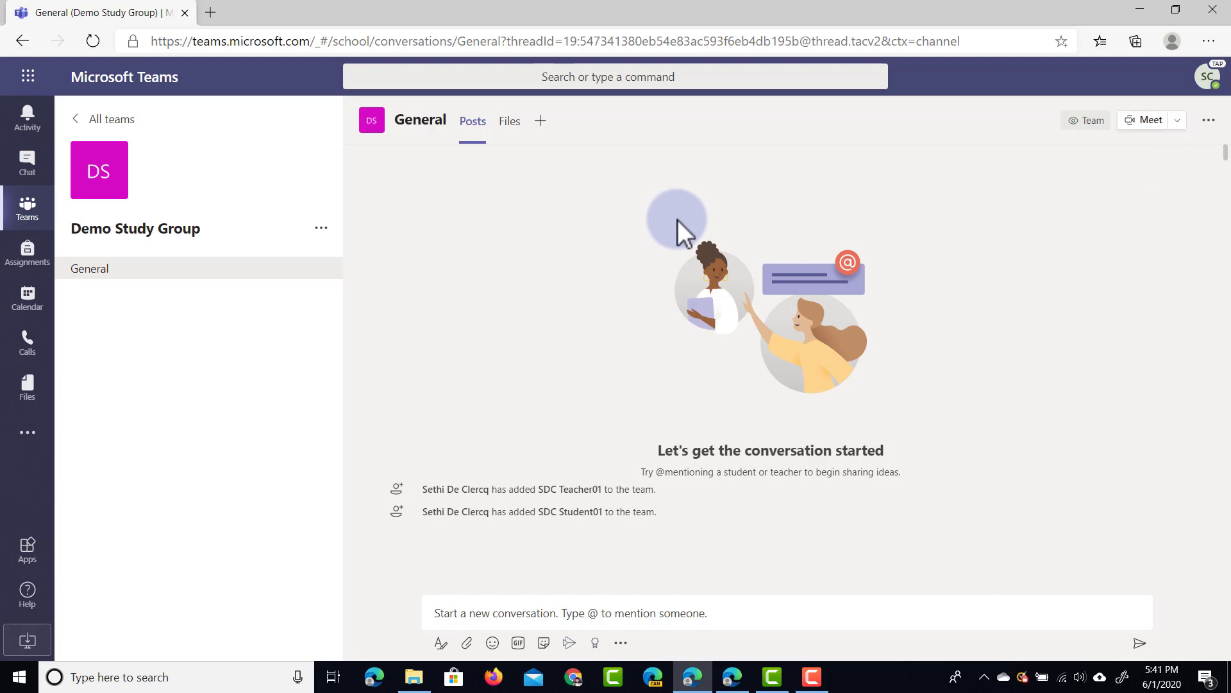
click(549, 127)
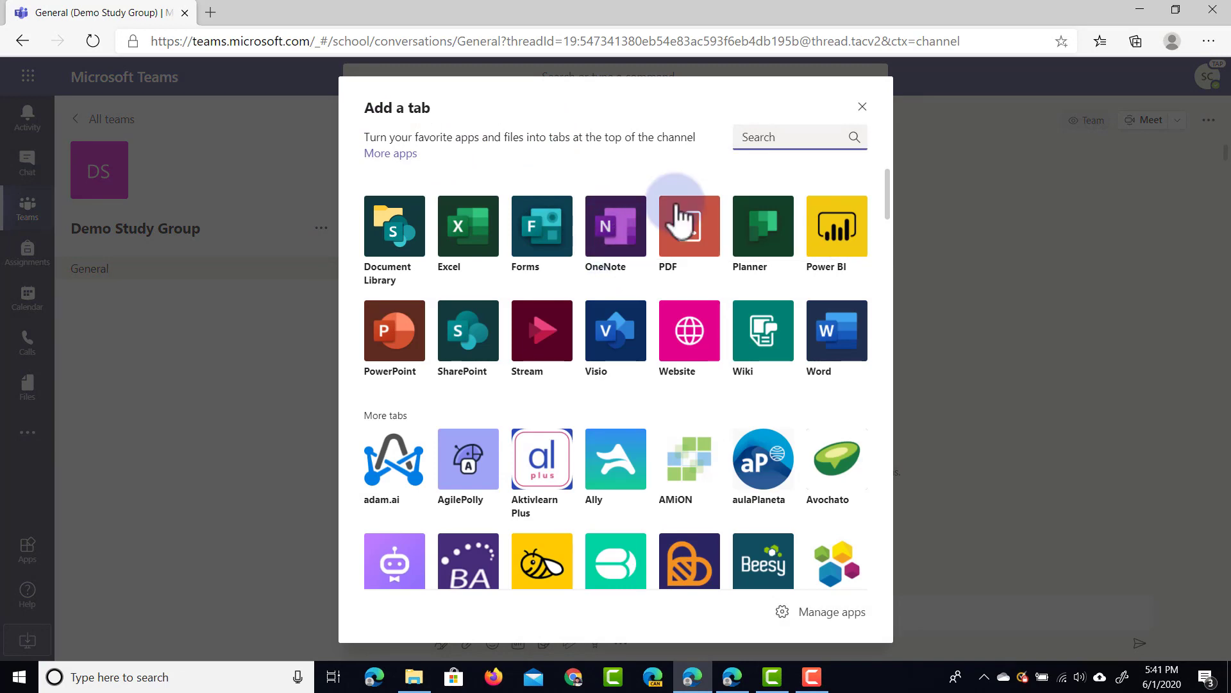
click(861, 111)
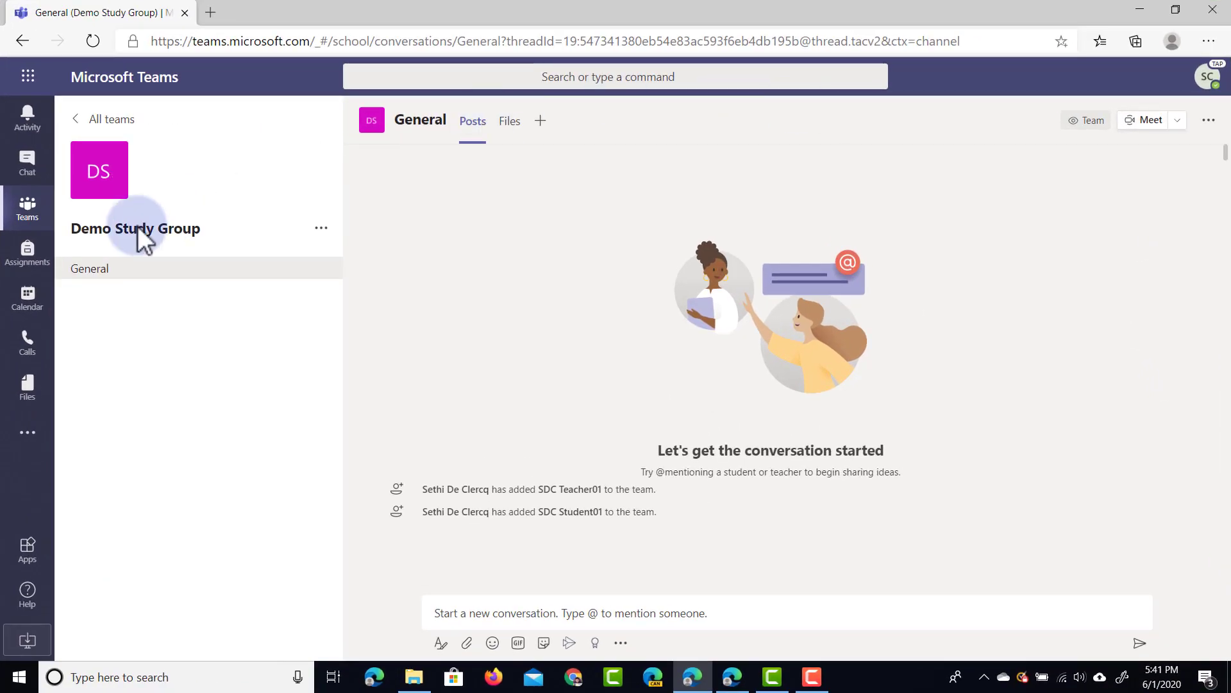
- In Manage team, confirm the student's role stays Member, then view the team's Settings
click(321, 228)
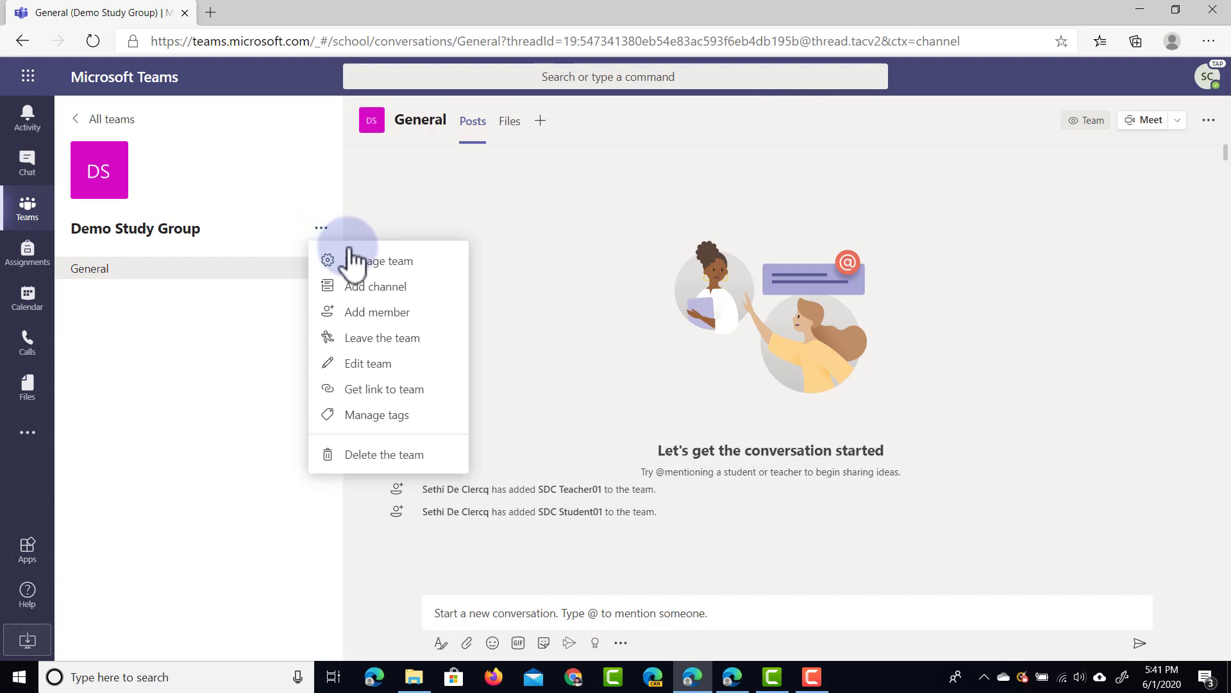
click(392, 262)
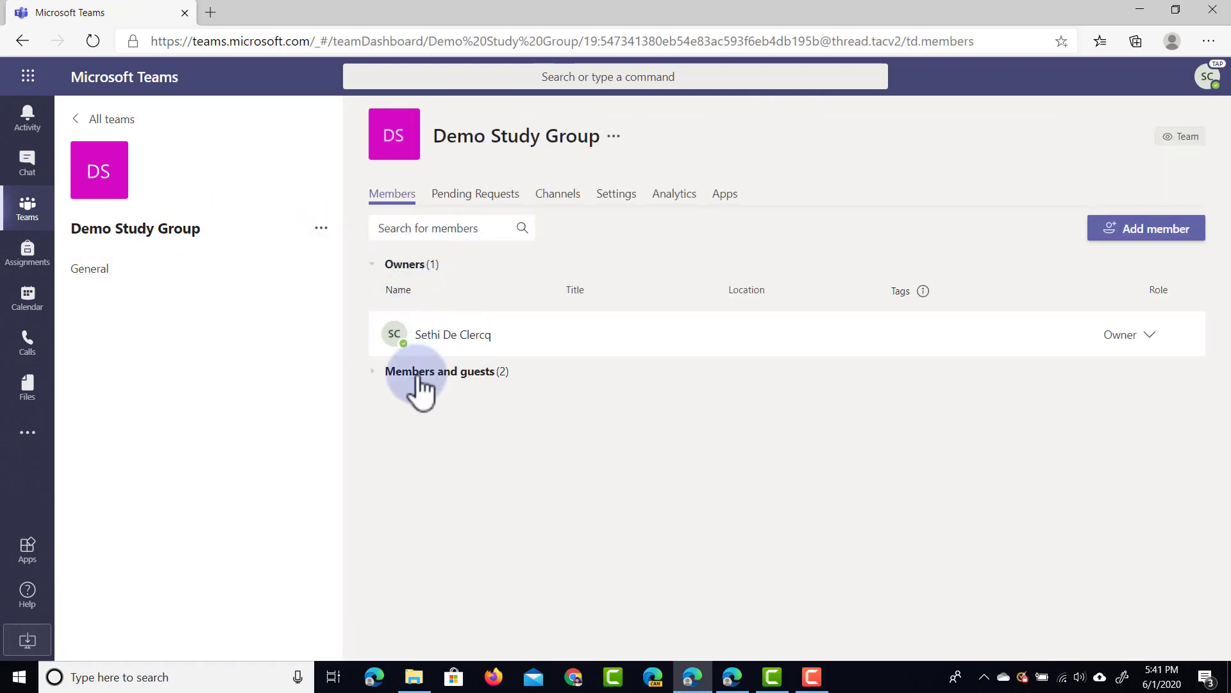
click(417, 378)
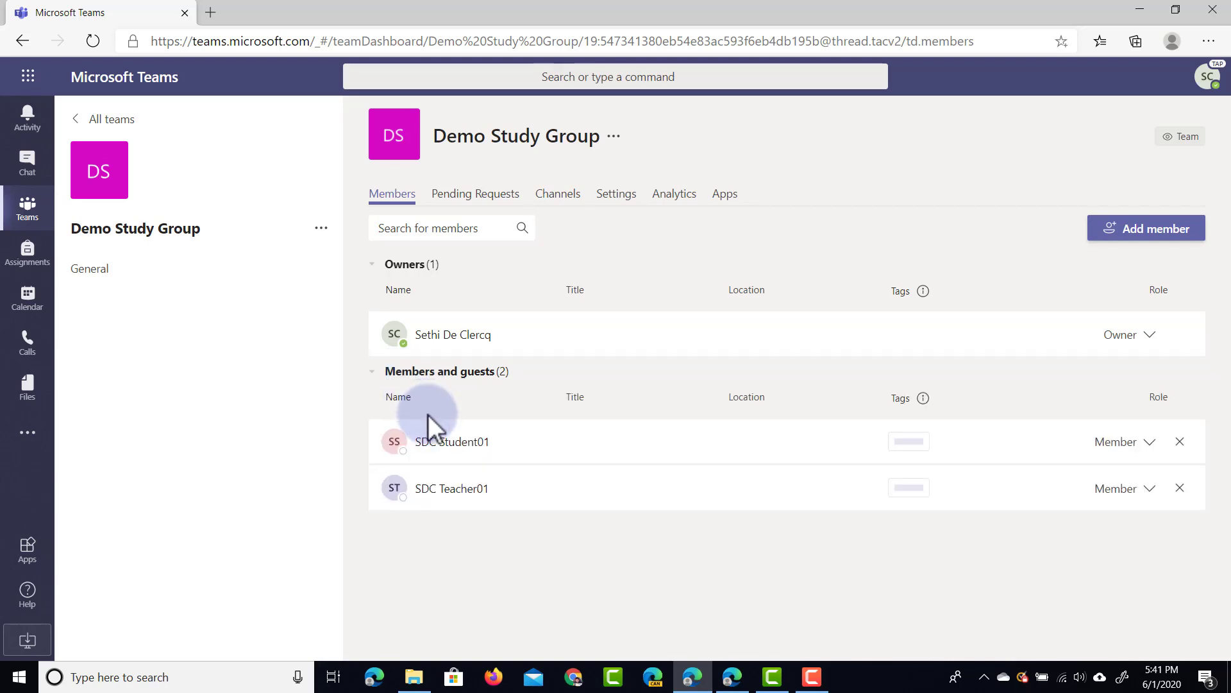
click(1147, 443)
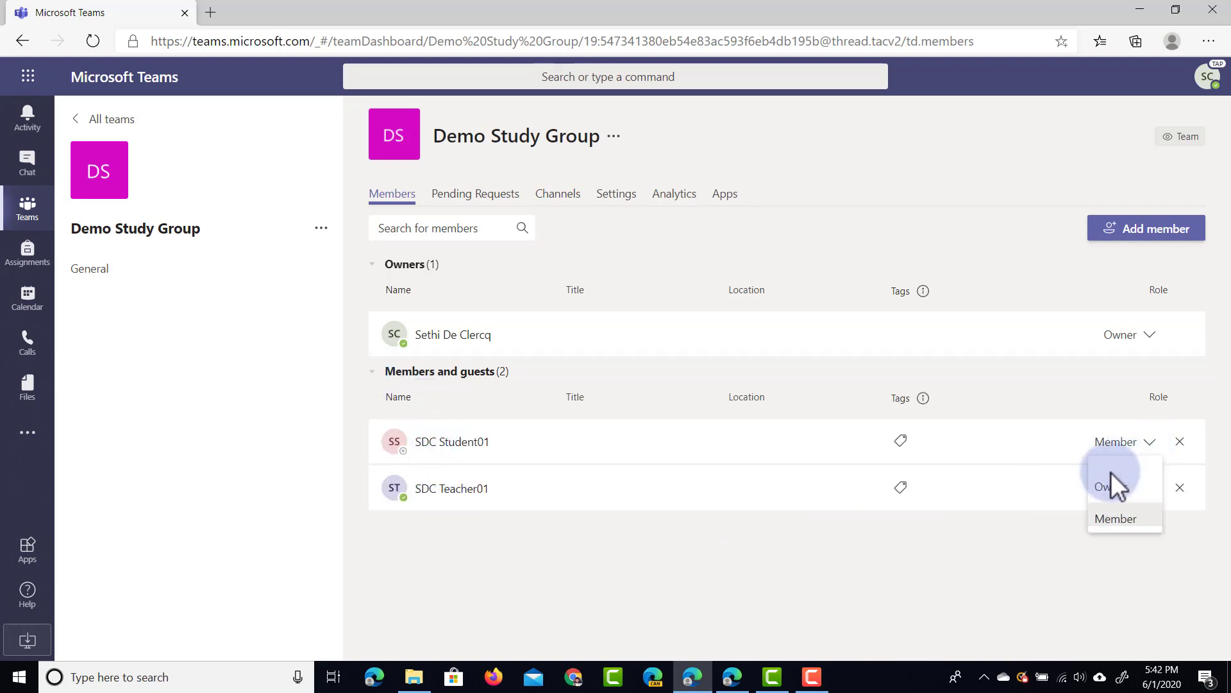
click(947, 563)
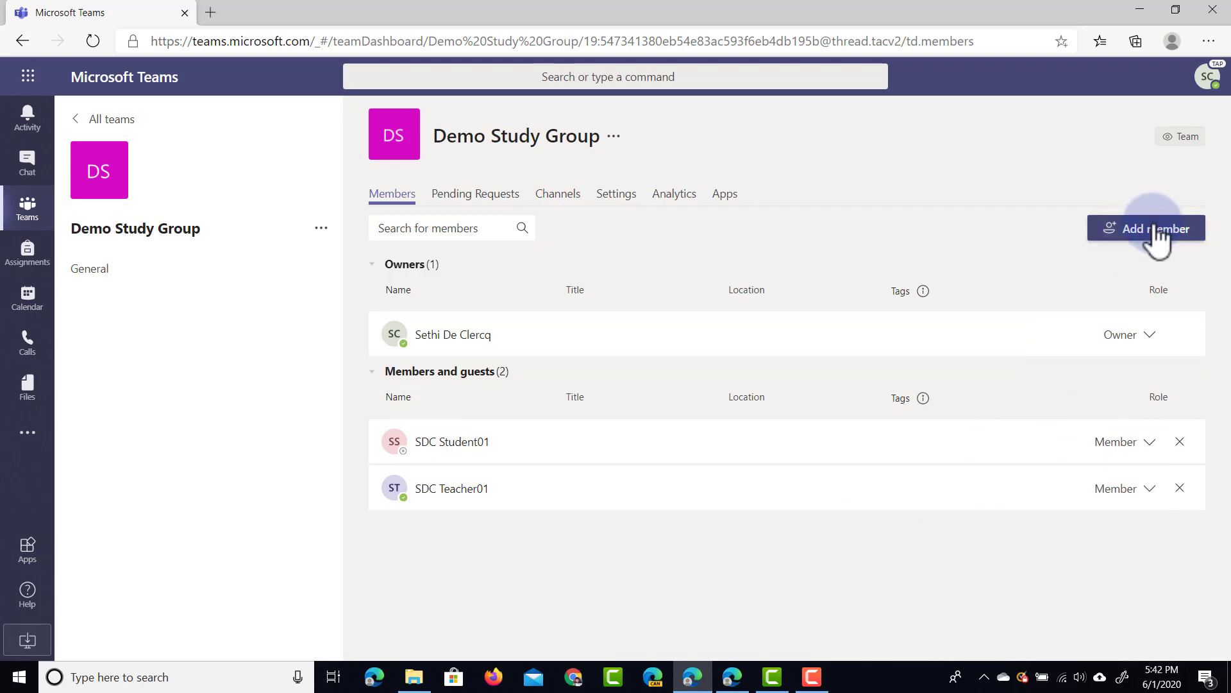
click(616, 196)
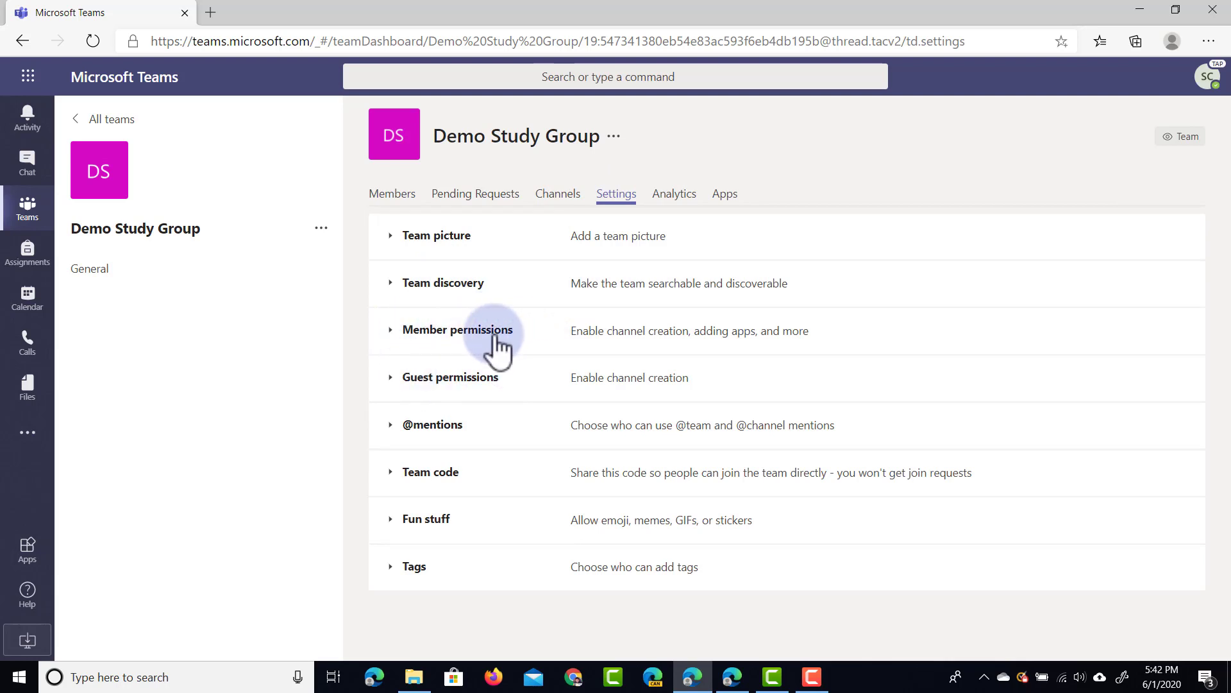
- Review the Member and Guest permissions checkboxes, then return to the Members tab
click(470, 333)
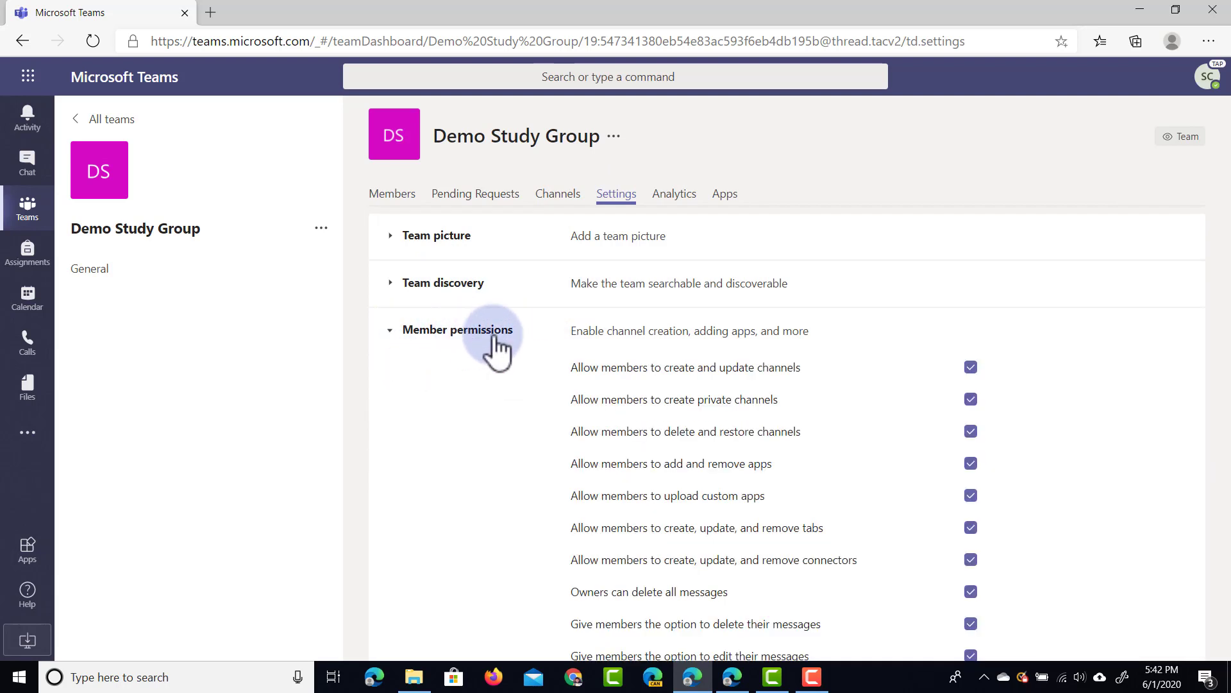
scroll(927, 426, down, 2)
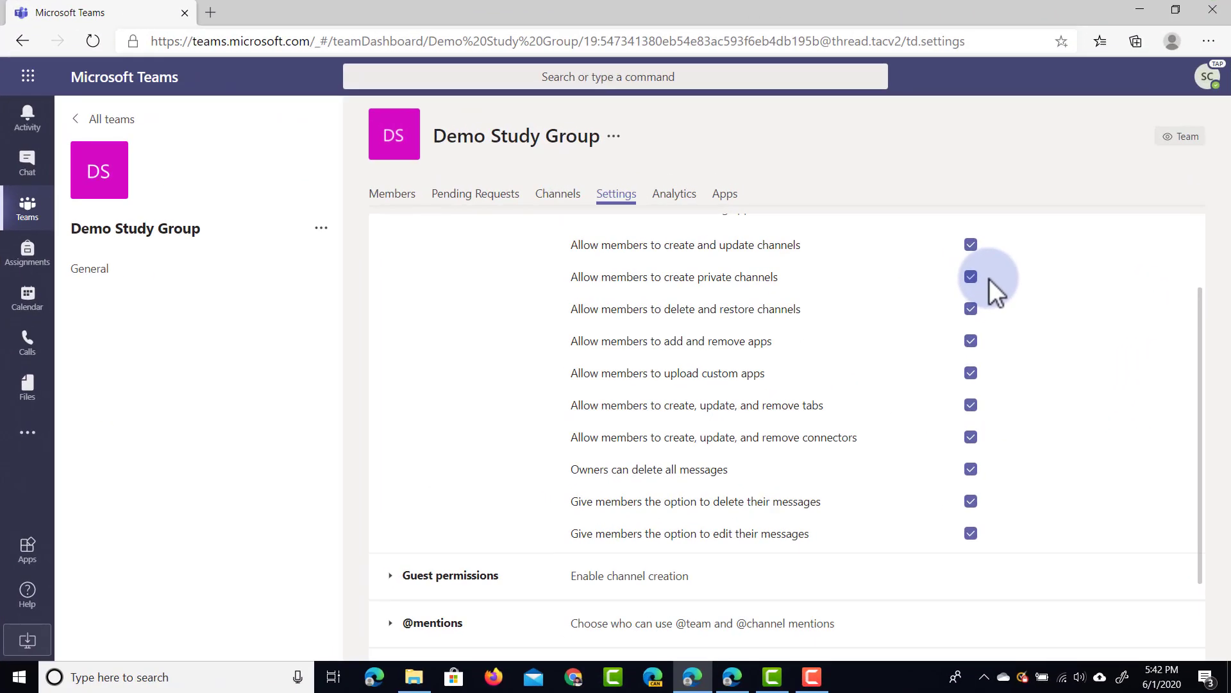
click(456, 577)
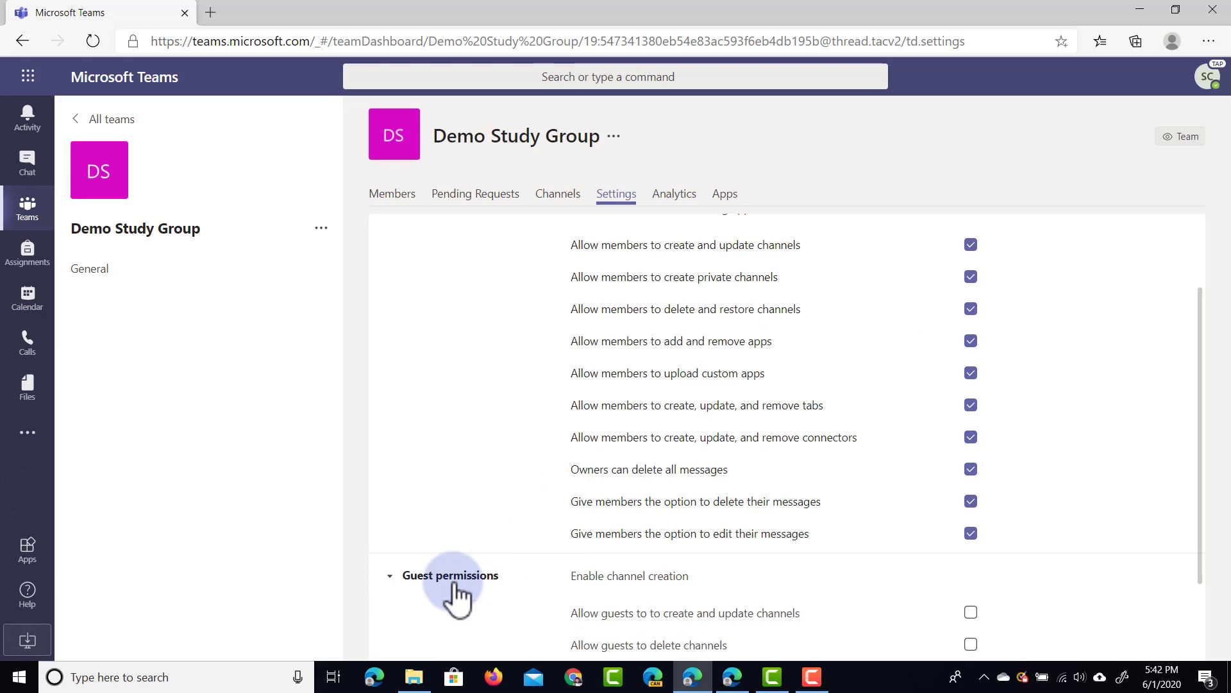
scroll(457, 587, down, 3)
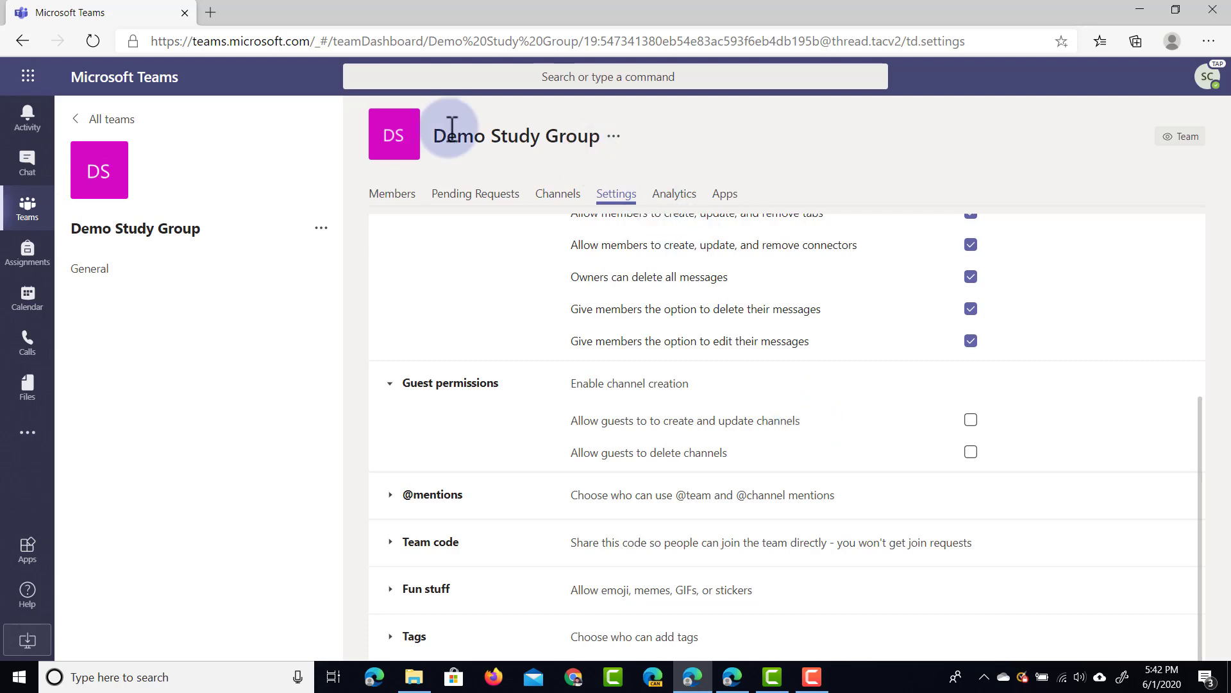
click(411, 204)
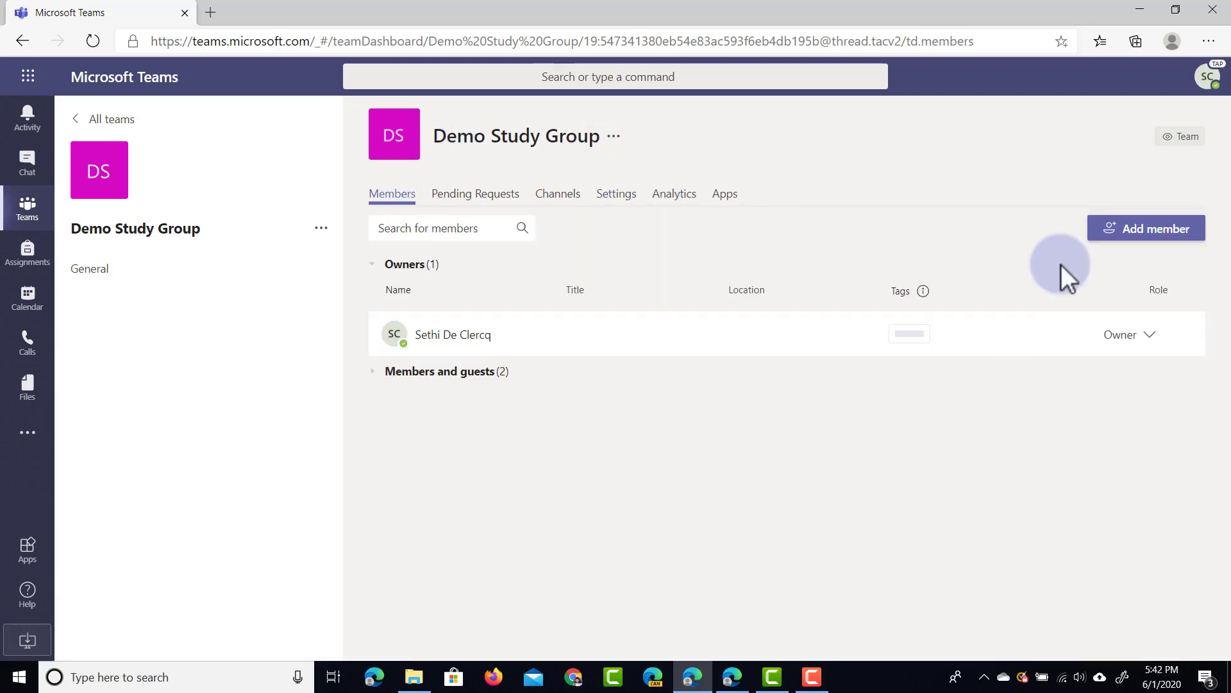
- Add the outside e-mail address to Demo Study Group as a Guest
click(1135, 240)
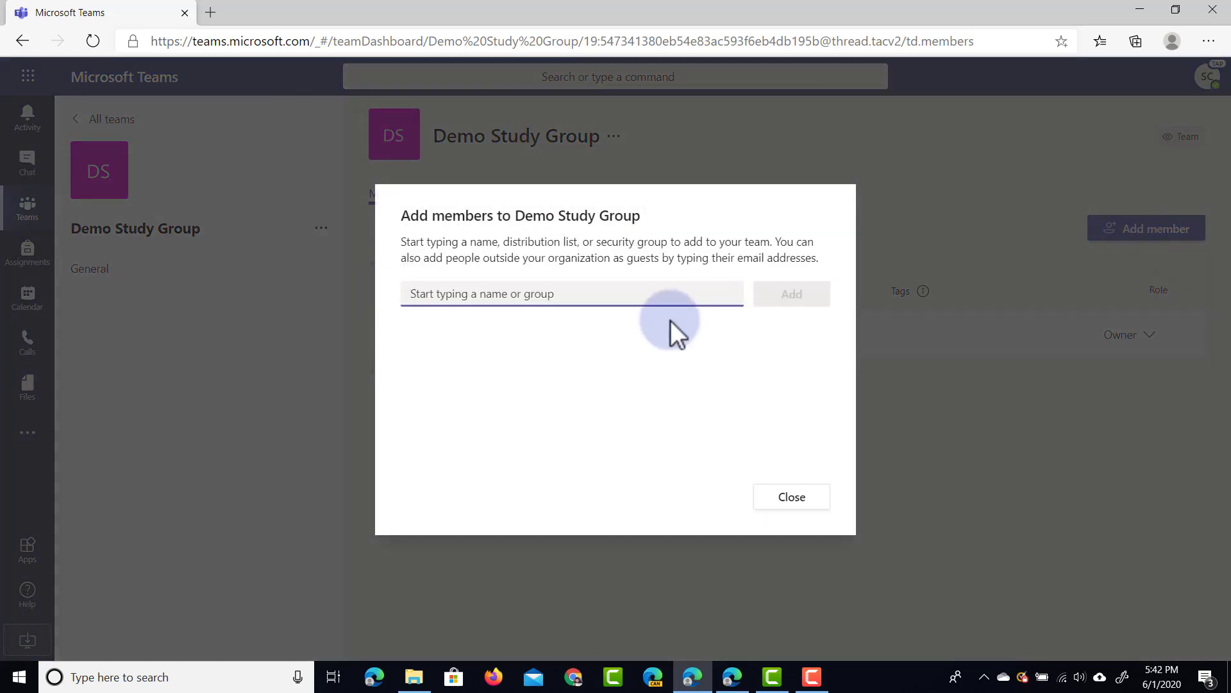
text(demo)
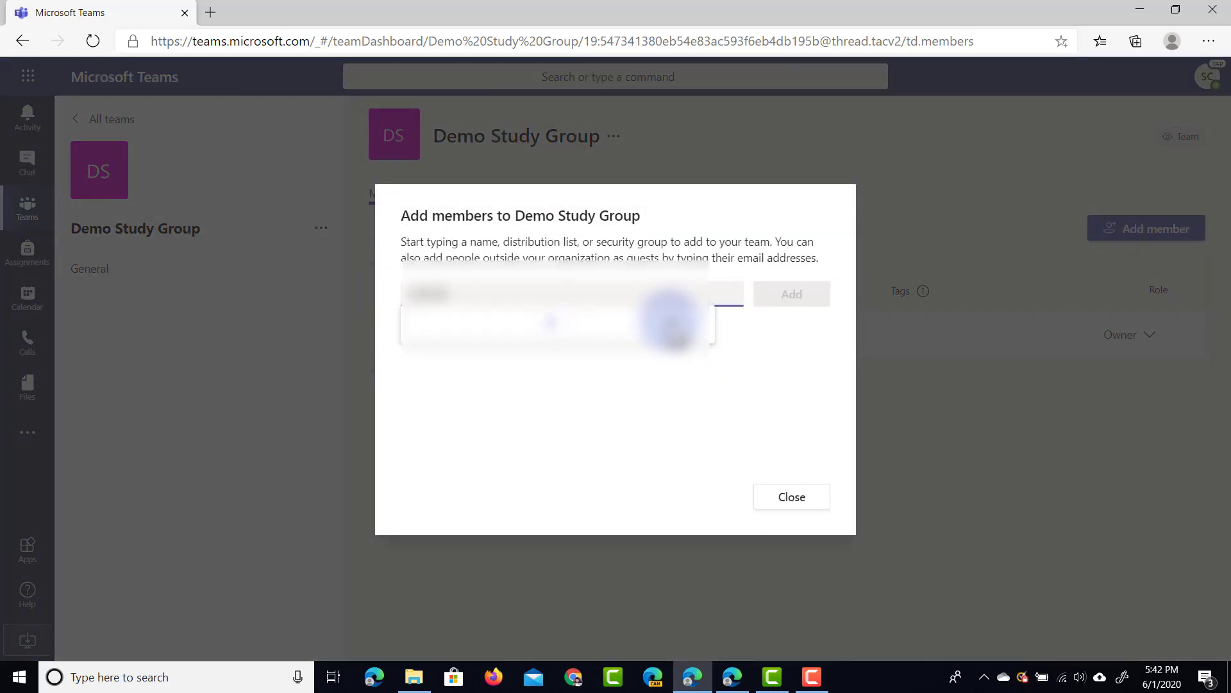
click(670, 321)
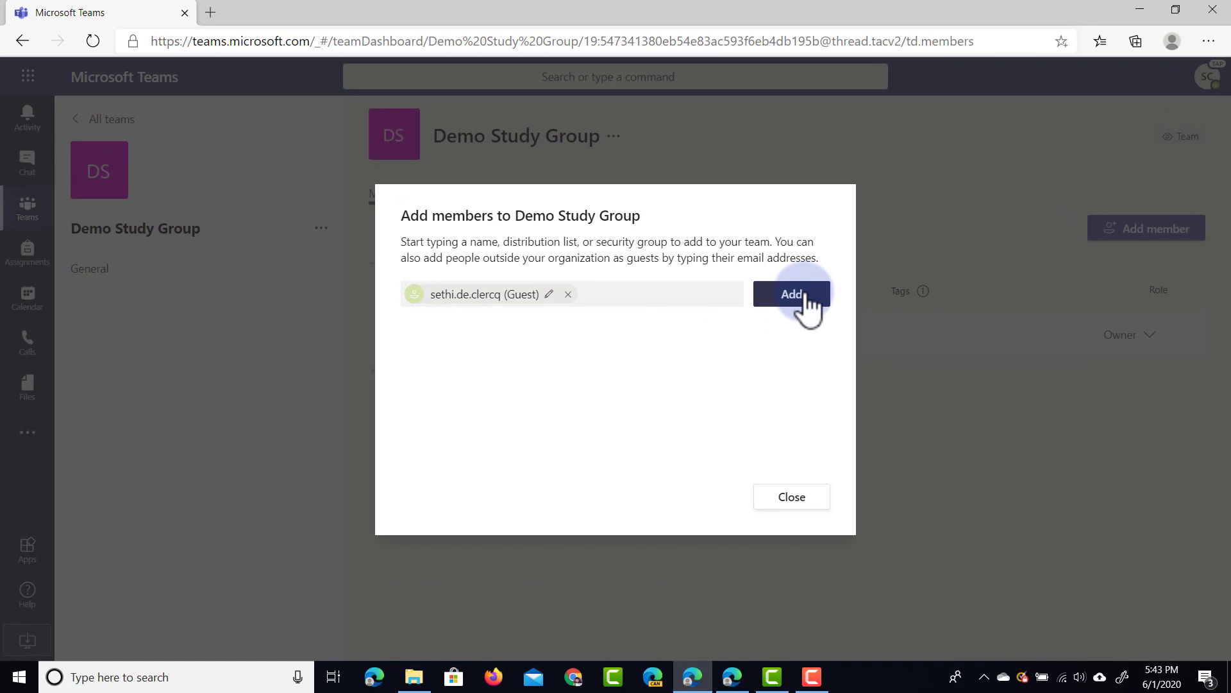
click(916, 226)
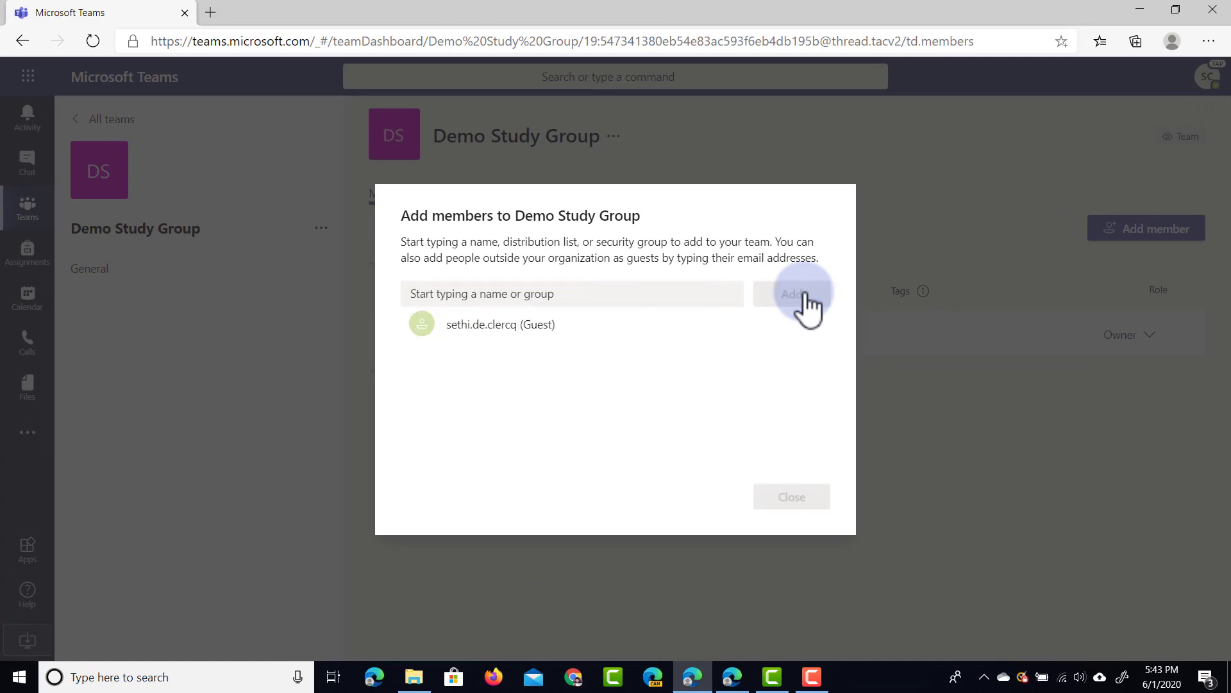
click(791, 499)
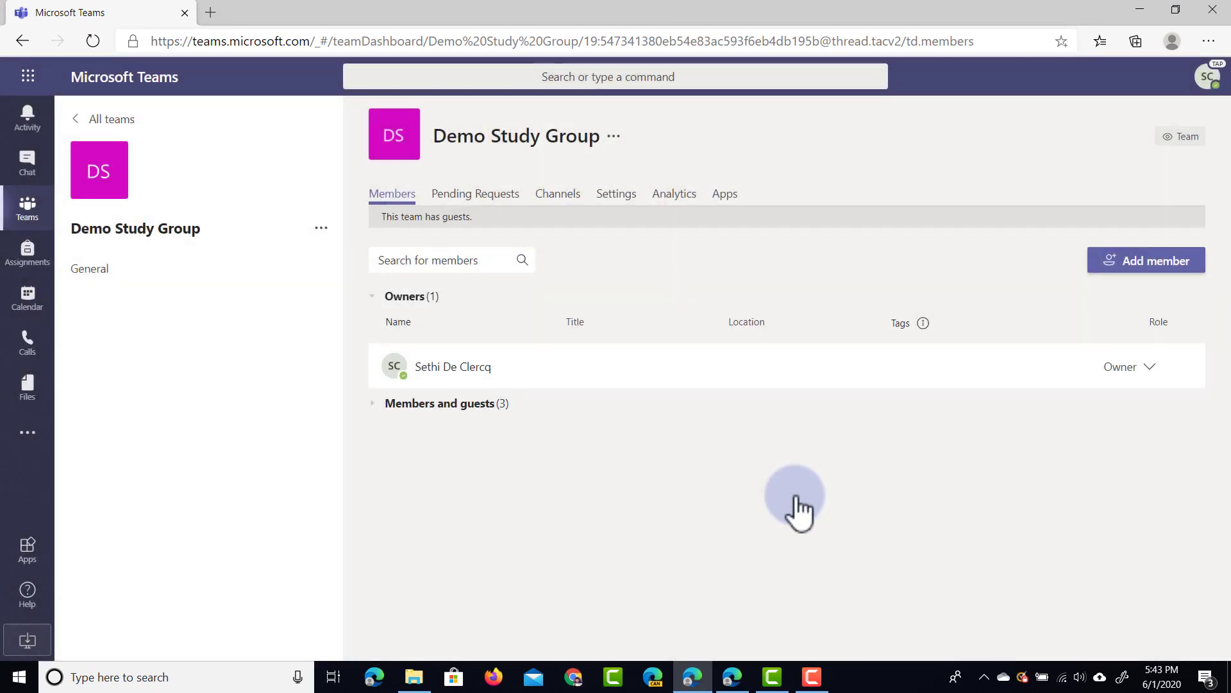